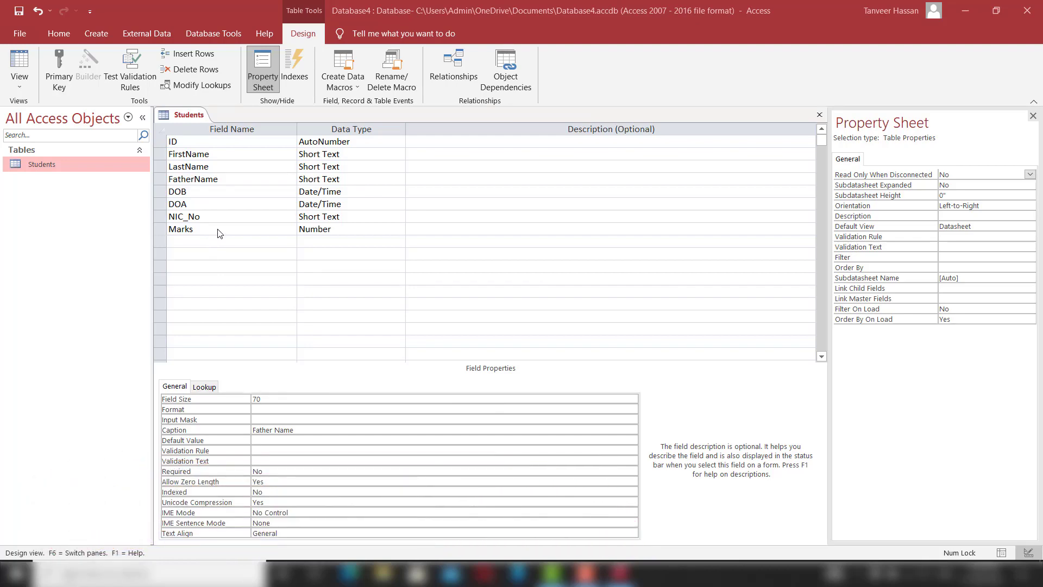
# - Add a Total_Marks field with the Number data type below Marks in the Students table
pyautogui.click(225, 241)
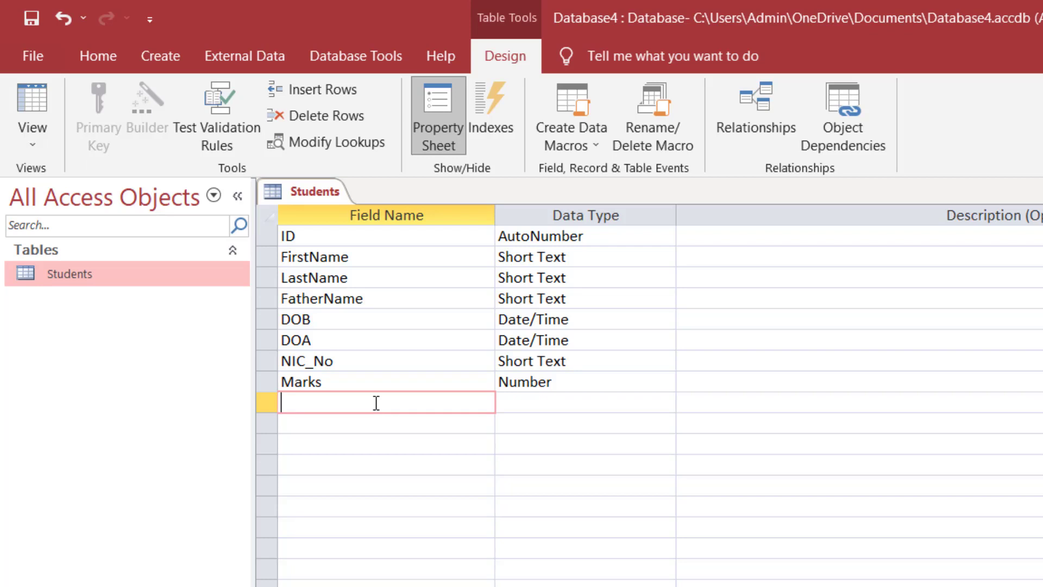
pyautogui.write('Total_Marks')
pyautogui.press('Tab')
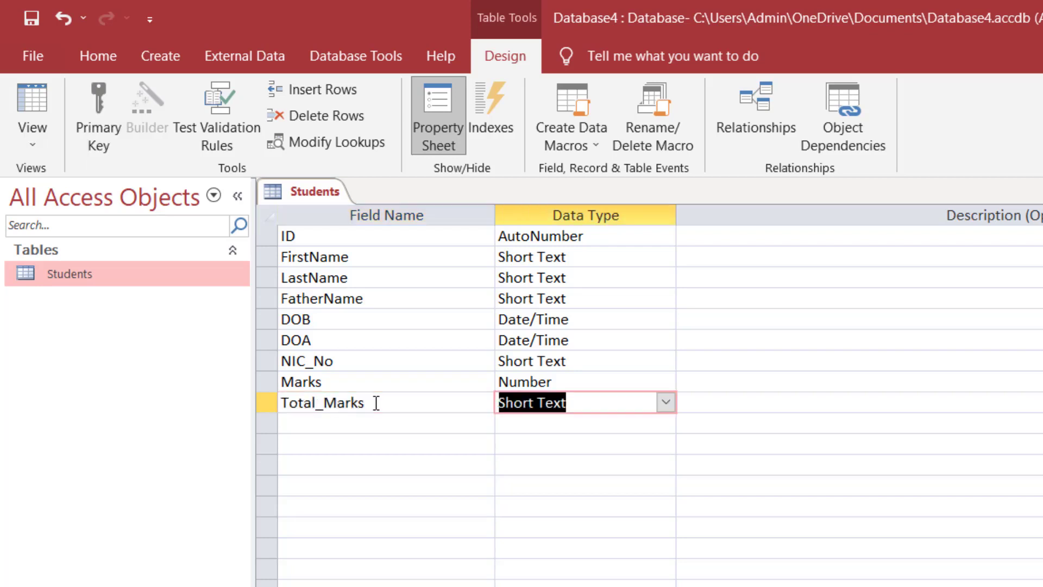
pyautogui.write('number')
pyautogui.press('Tab')
pyautogui.press('Tab')
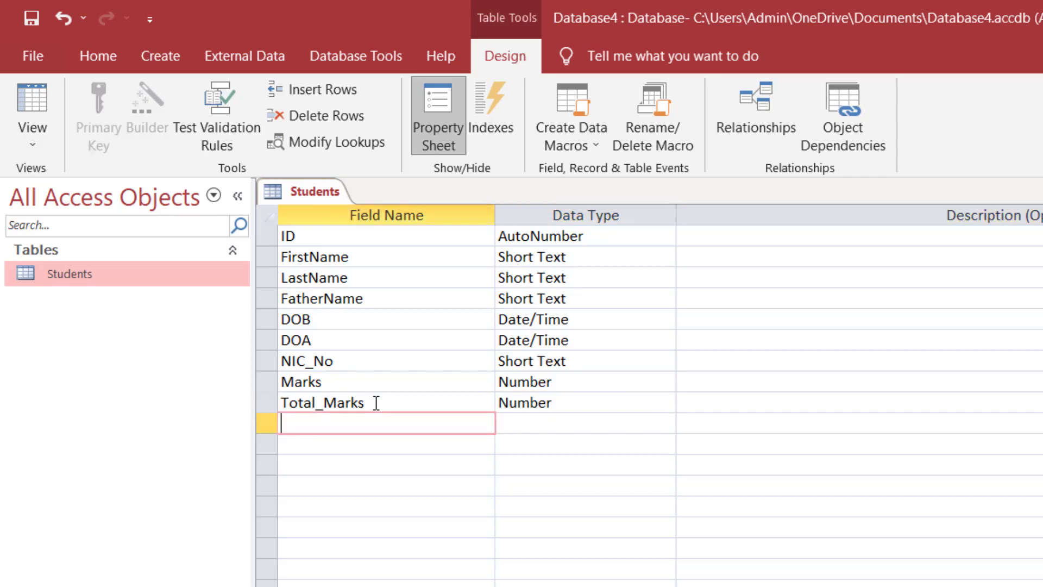
pyautogui.write('Percentag')
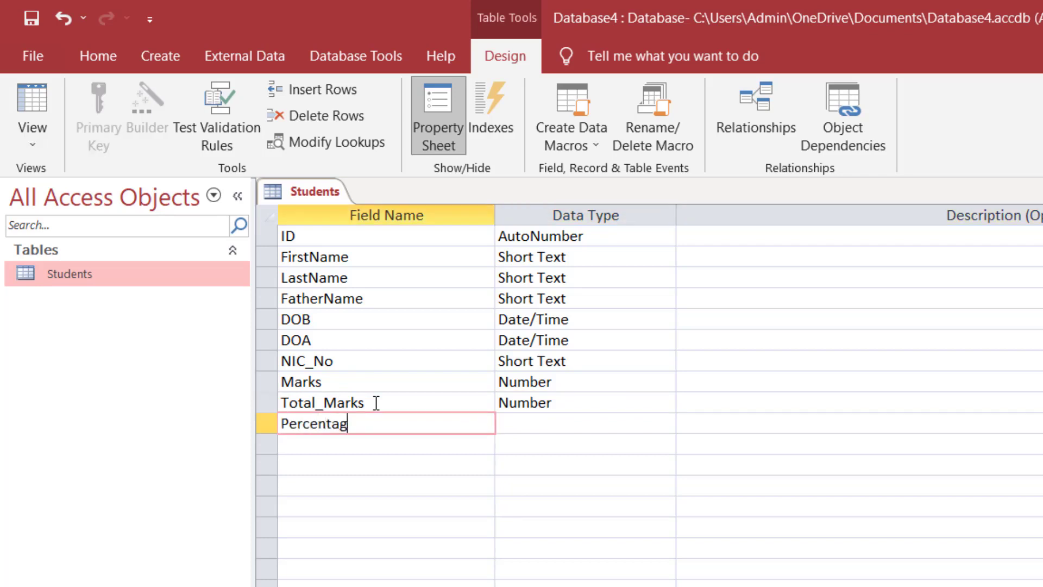
pyautogui.write('e')
pyautogui.press('Tab')
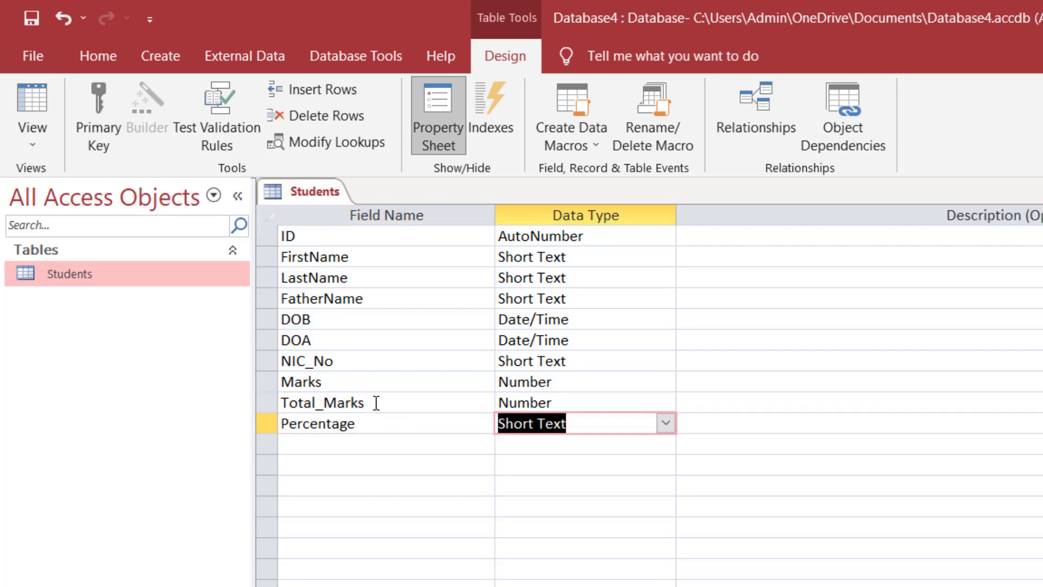
pyautogui.click(263, 424)
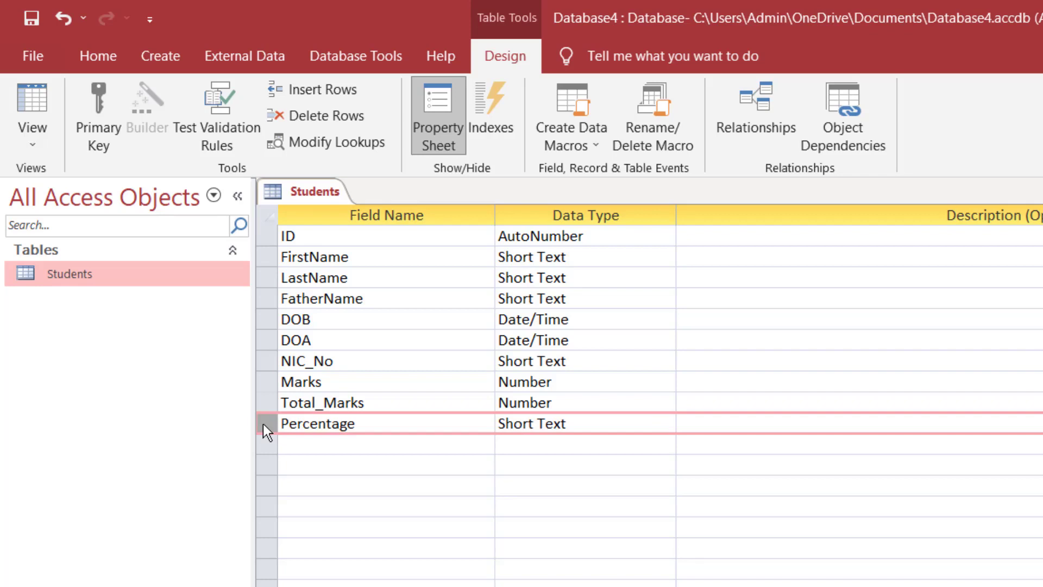
pyautogui.press('Delete')
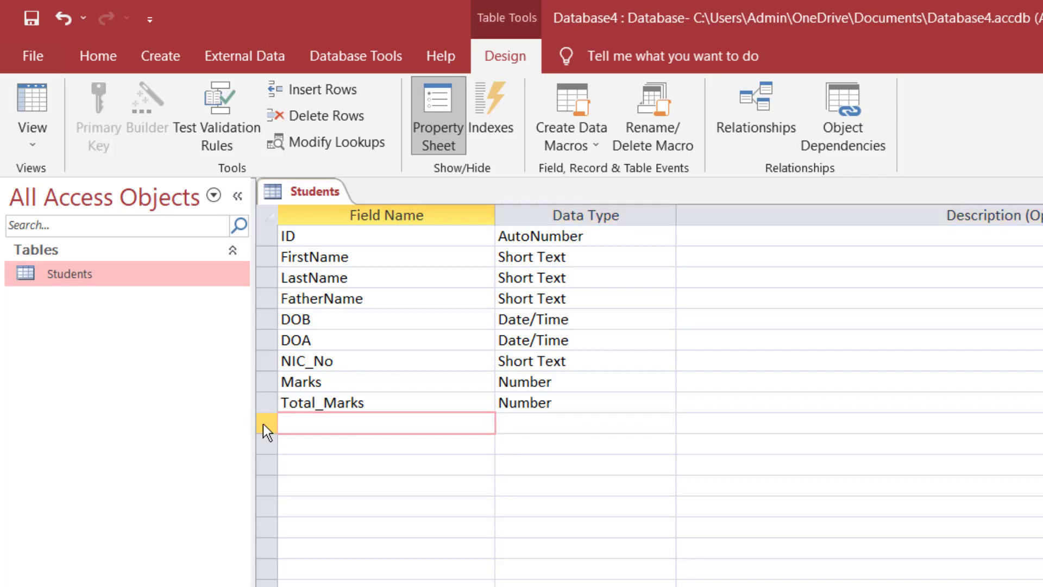
pyautogui.click(384, 403)
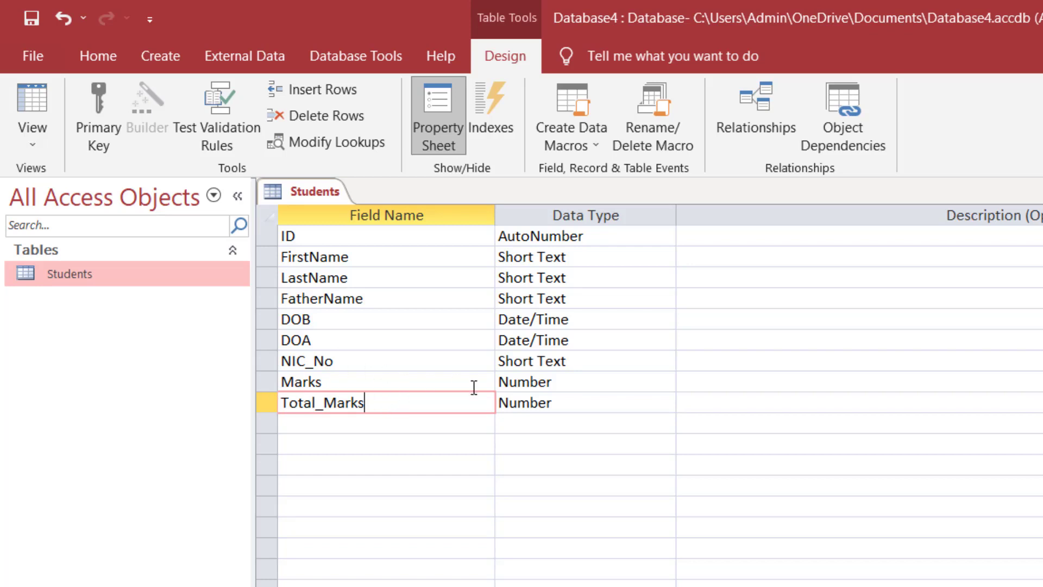
pyautogui.click(347, 430)
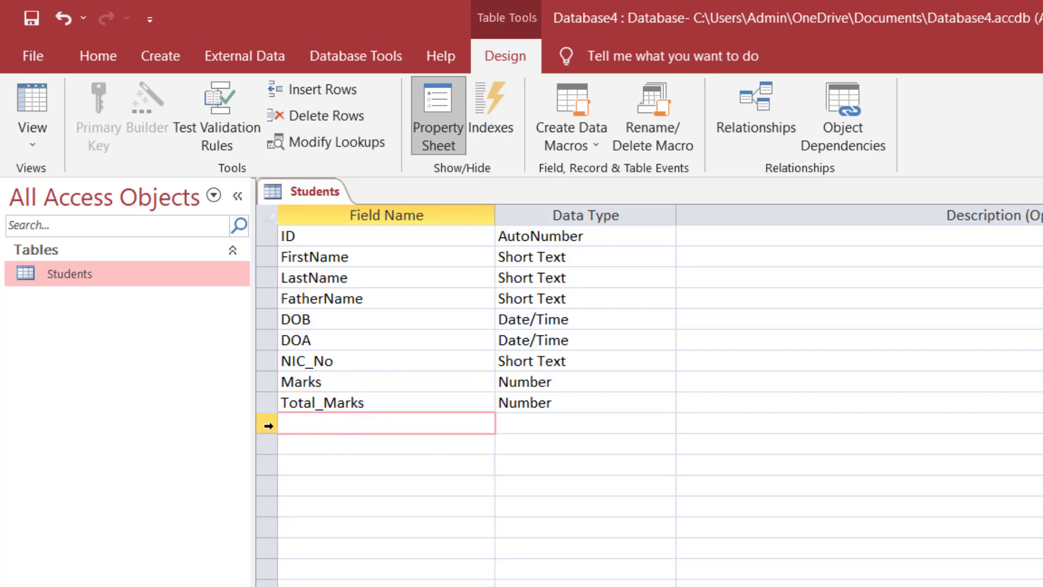
pyautogui.click(397, 397)
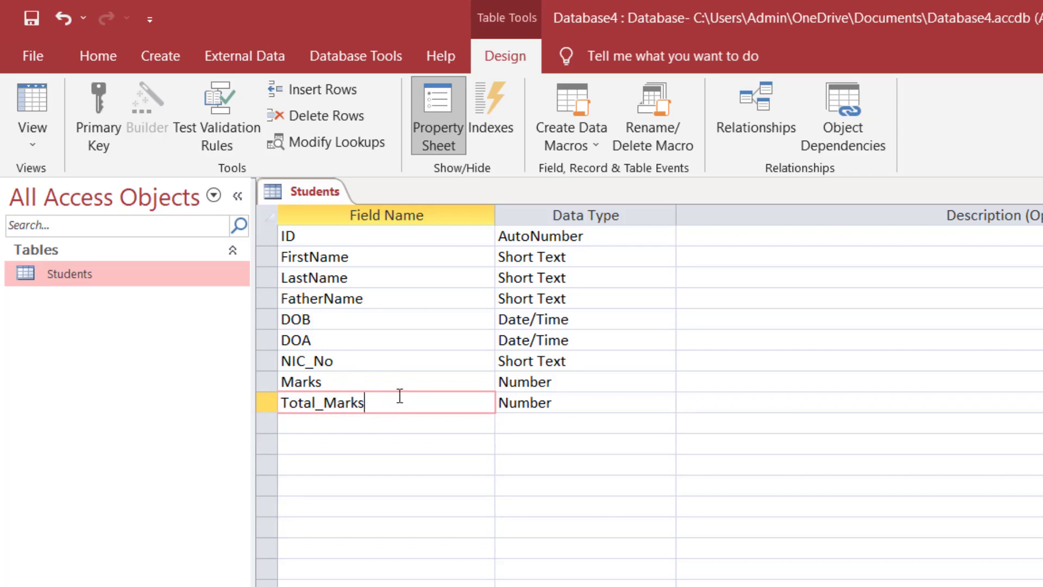
# - Save the Students table while switching to its datasheet to check the mark columns, and return to Design view
pyautogui.click(33, 106)
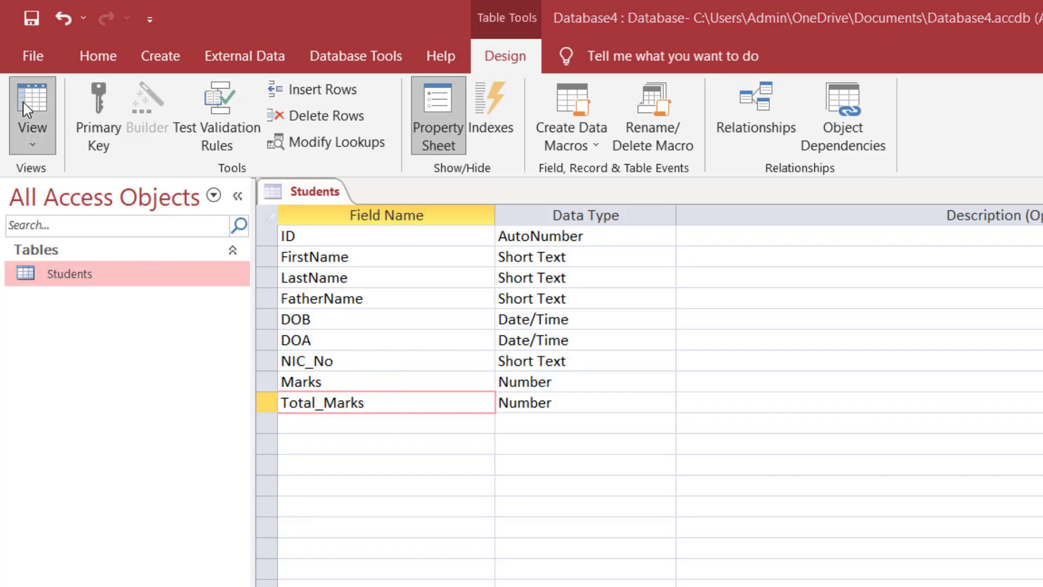
pyautogui.click(825, 544)
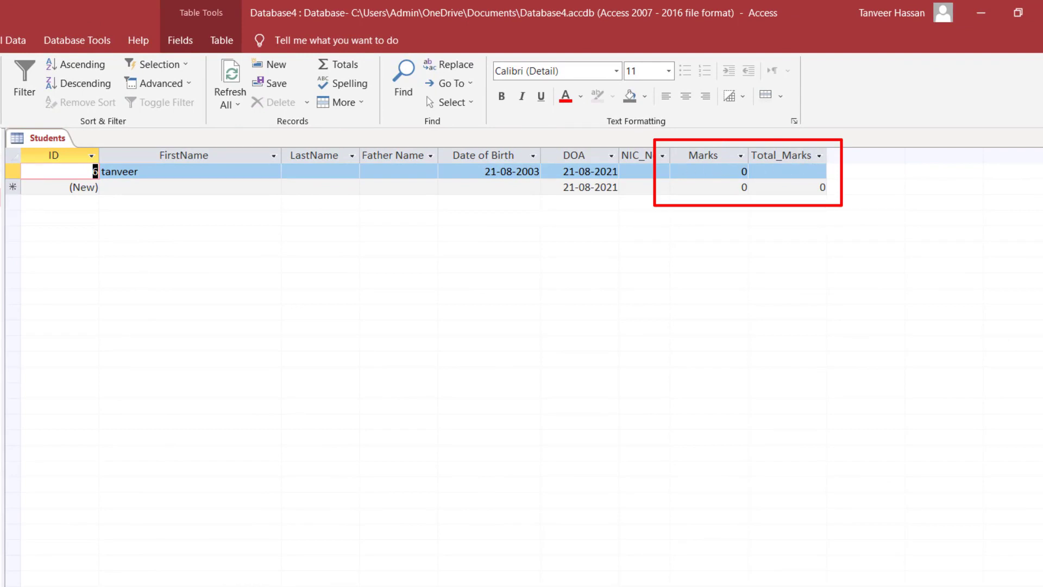
pyautogui.click(1, 87)
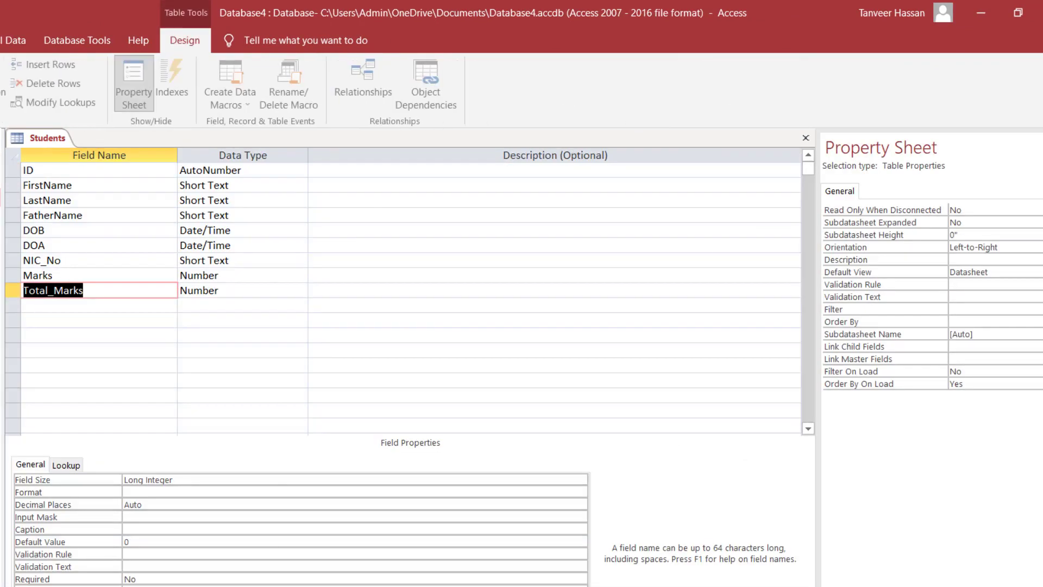
# - Add a Percentage field below Total_Marks with the Calculated data type
pyautogui.click(130, 307)
pyautogui.write('Per')
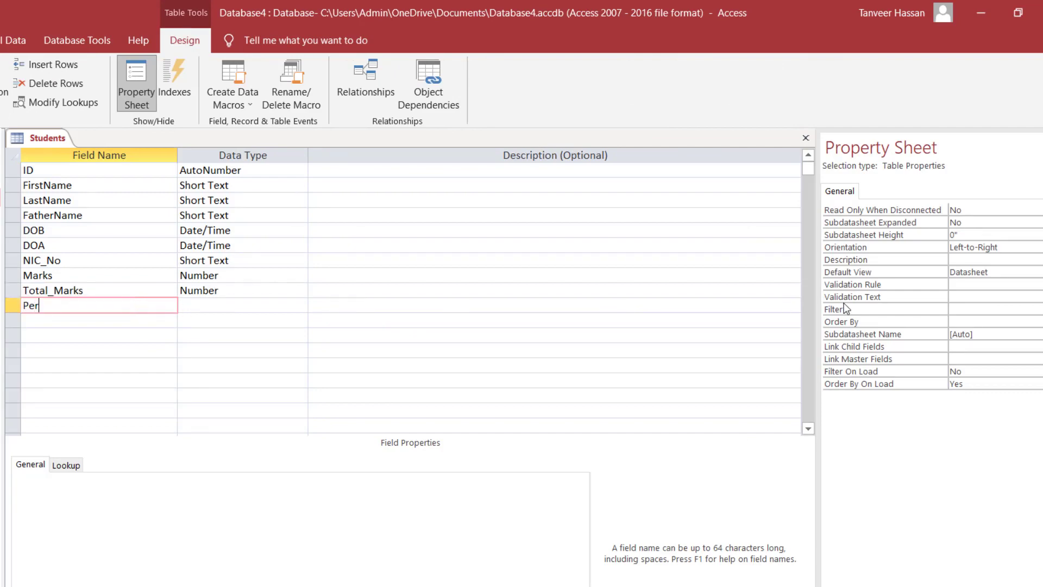
pyautogui.write('centage')
pyautogui.press('Tab')
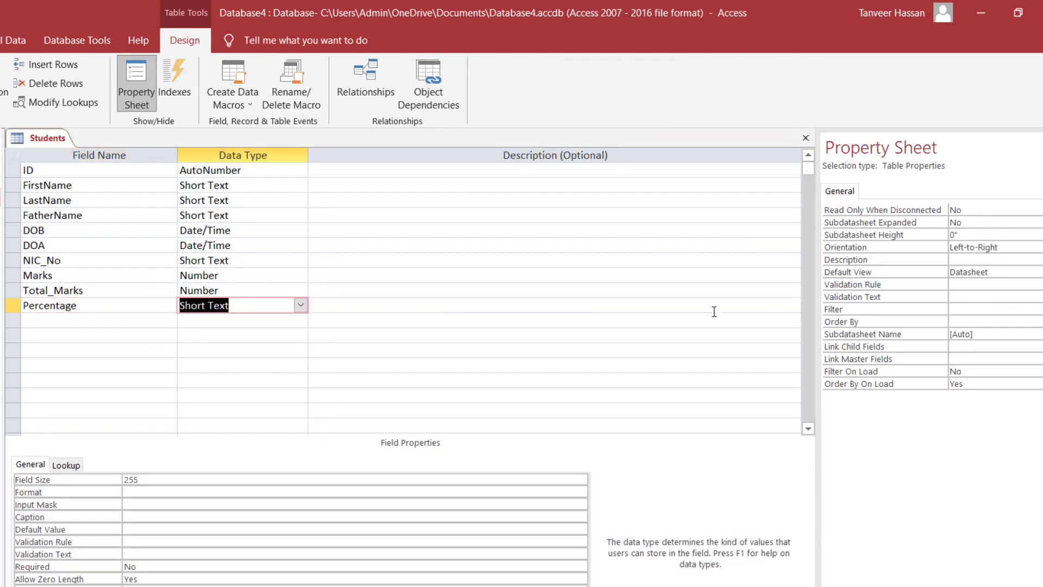
pyautogui.click(301, 305)
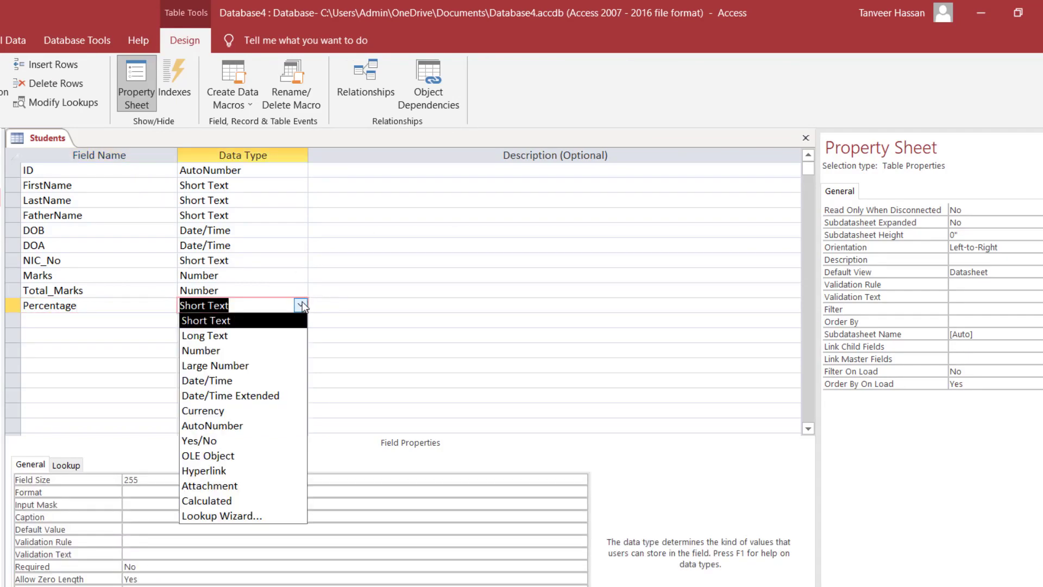
pyautogui.click(232, 500)
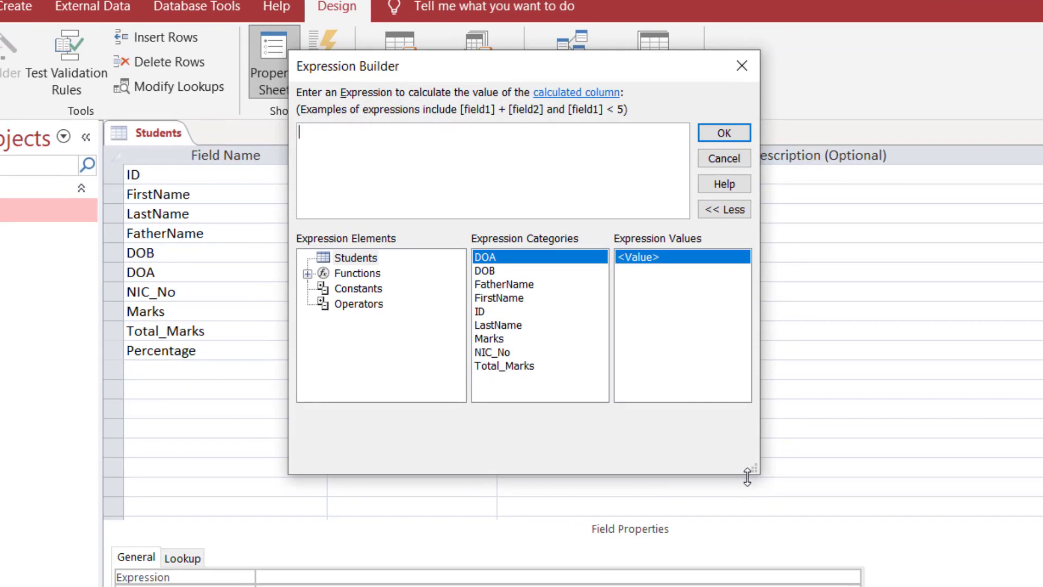
# - Enlarge the Expression Builder and examine its constants, operators and built-in functions, including the Date/Time and Conversion categories
pyautogui.moveTo(758, 472); pyautogui.dragTo(906, 577)
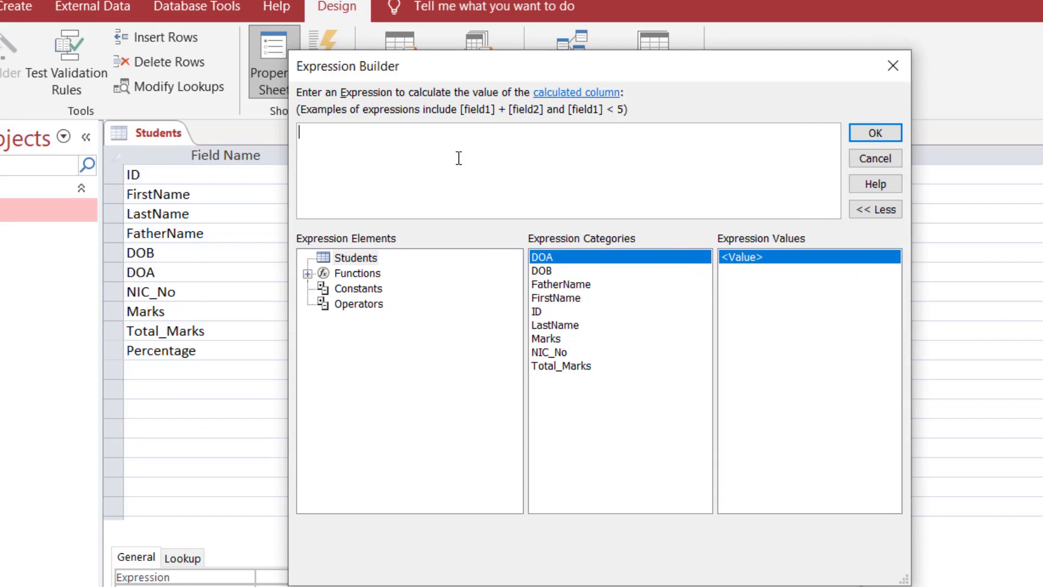
pyautogui.click(308, 274)
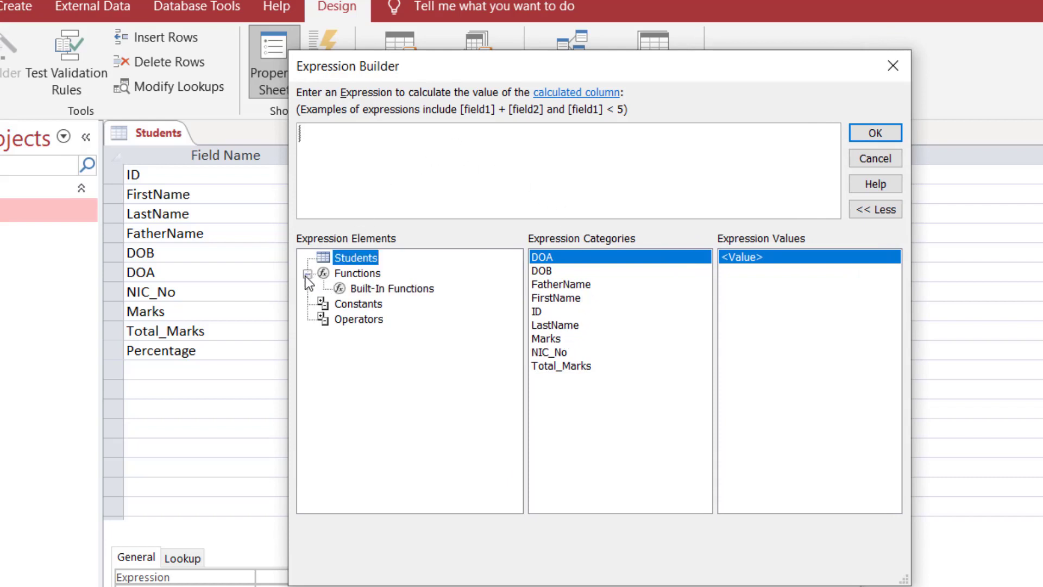
pyautogui.click(350, 307)
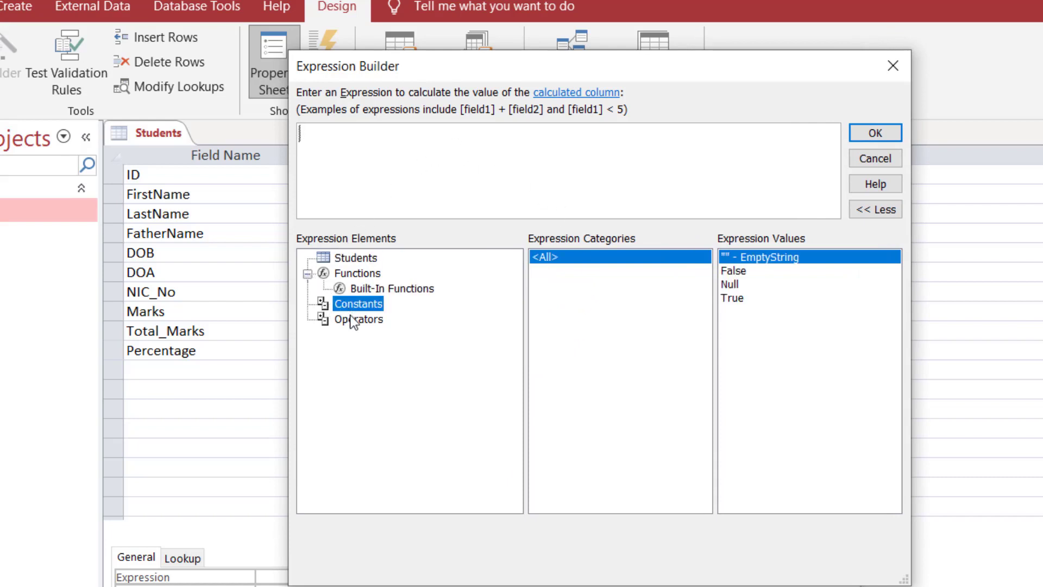
pyautogui.click(353, 321)
pyautogui.click(353, 291)
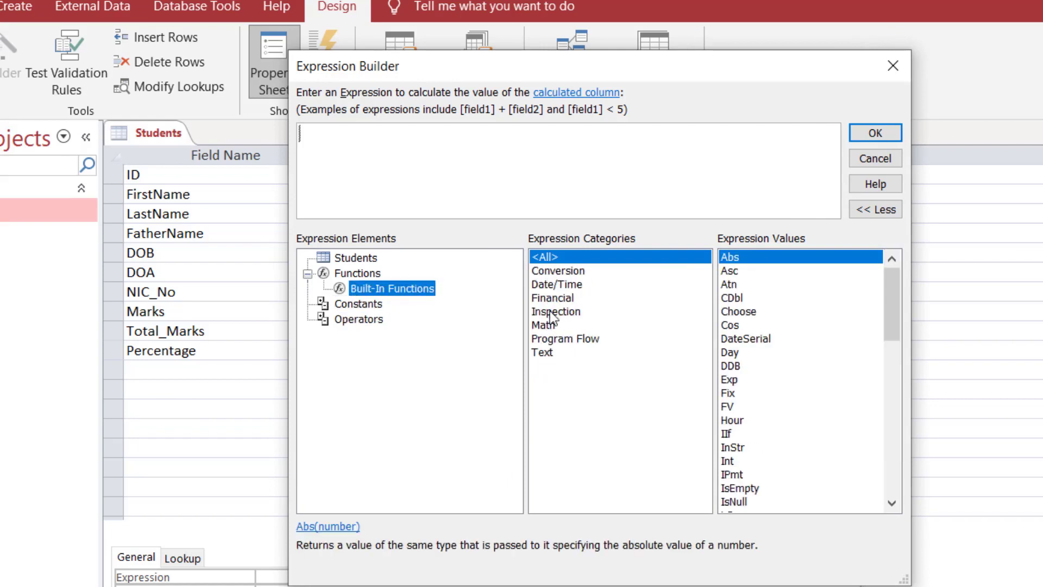
pyautogui.click(551, 285)
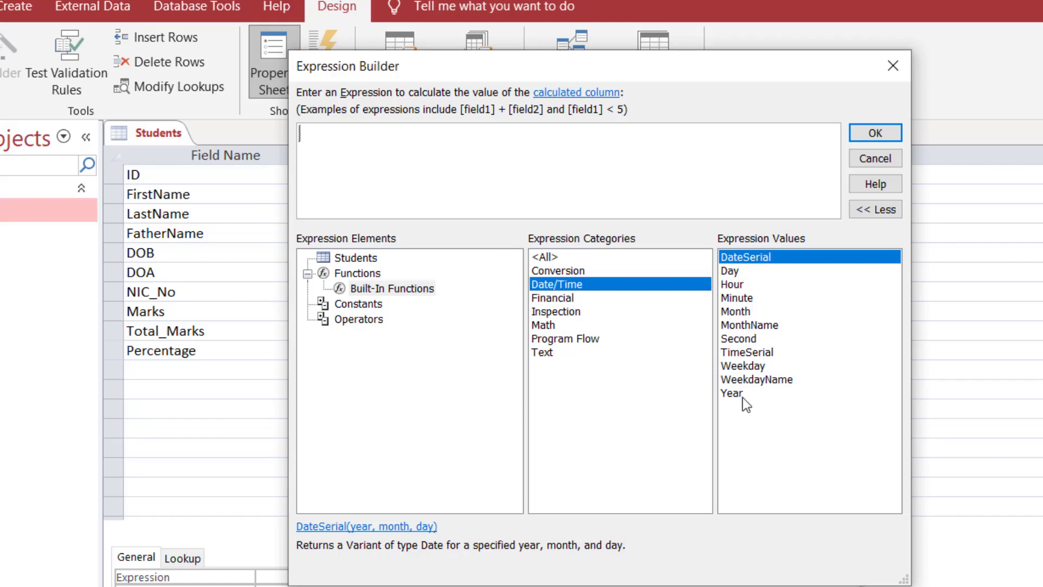
pyautogui.click(554, 272)
pyautogui.click(549, 254)
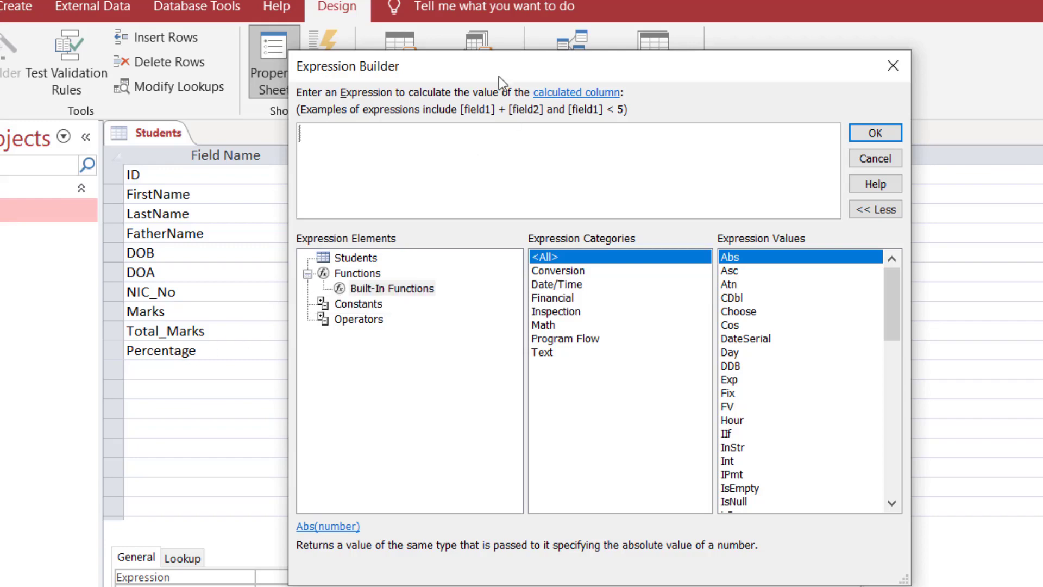
pyautogui.moveTo(624, 64); pyautogui.dragTo(733, 68)
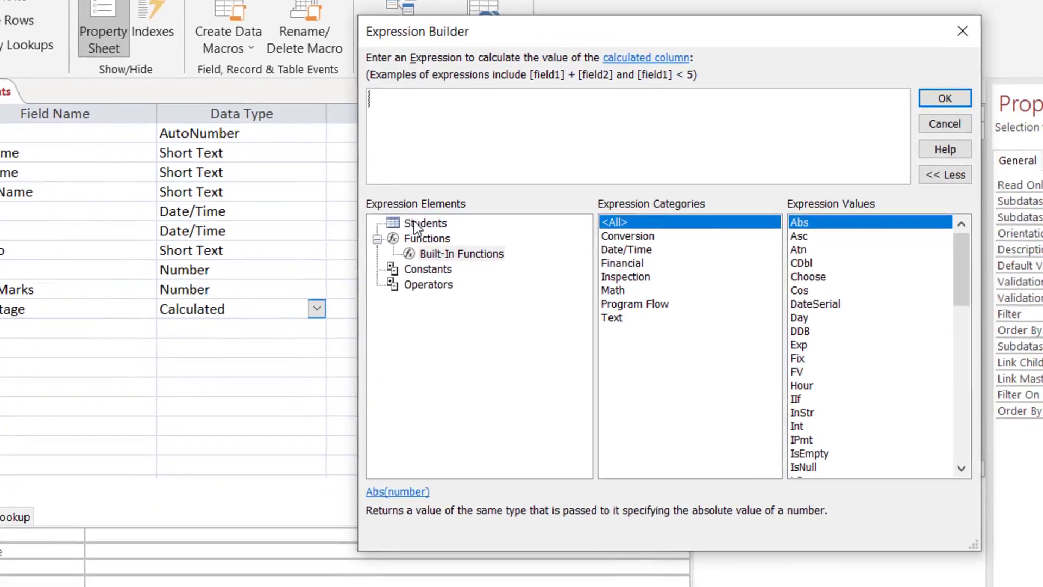
# - Build the expression [Marks] / [Total_Marks] *100 from the Students fields for Percentage and accept it
pyautogui.click(408, 222)
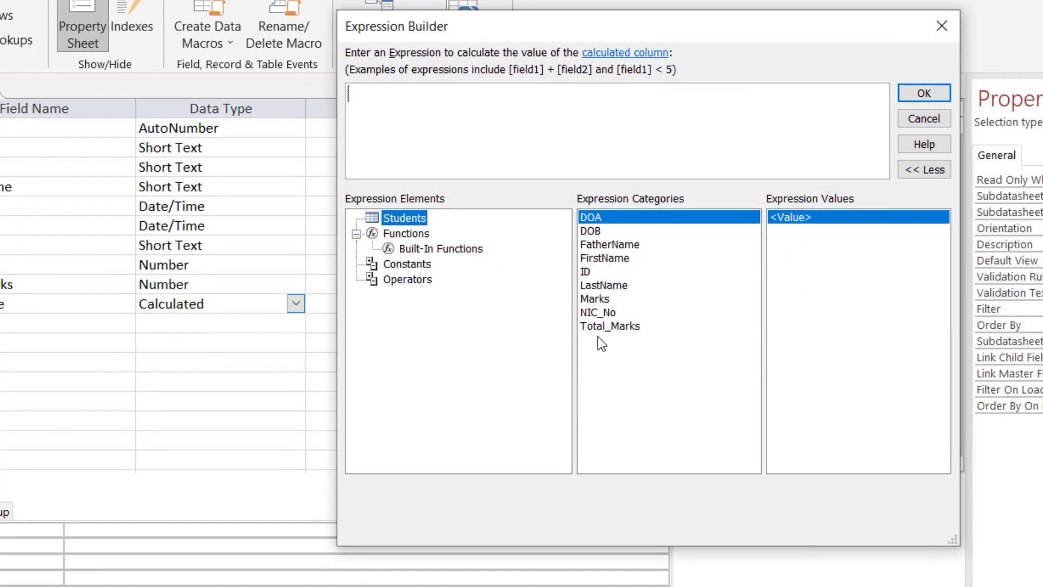
pyautogui.click(598, 299)
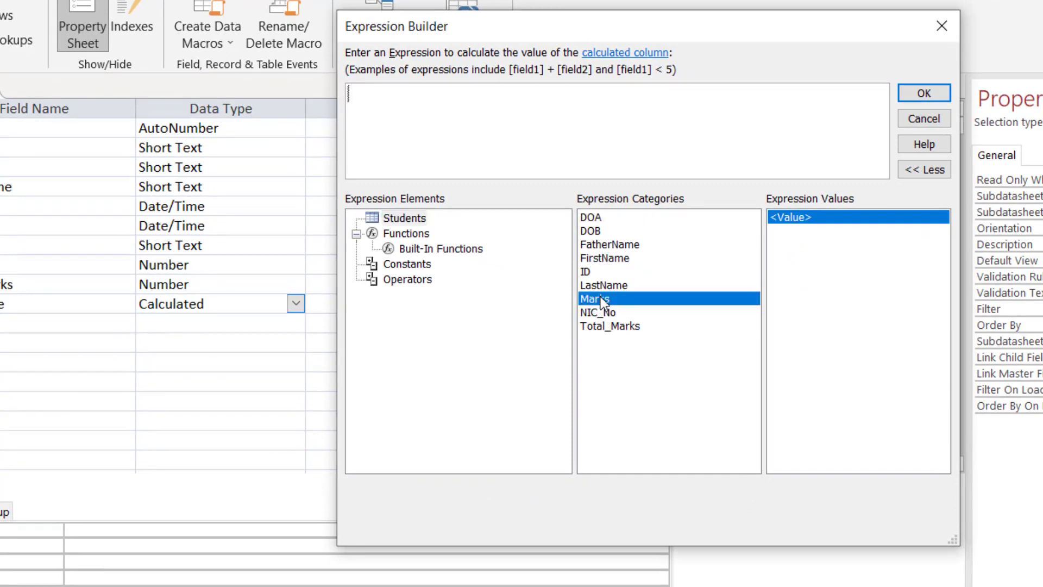
pyautogui.click(601, 321)
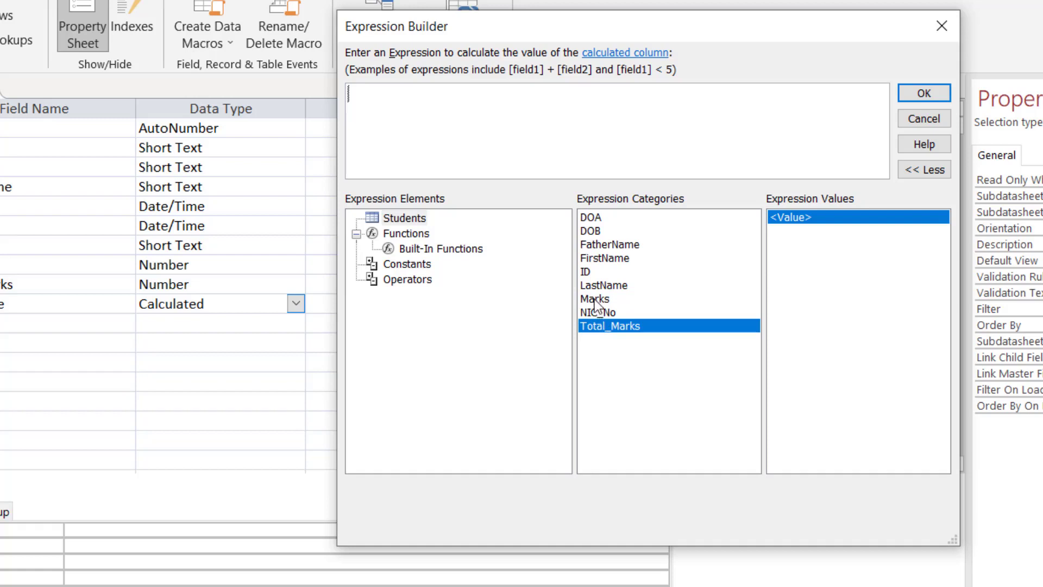
pyautogui.doubleClick(595, 299)
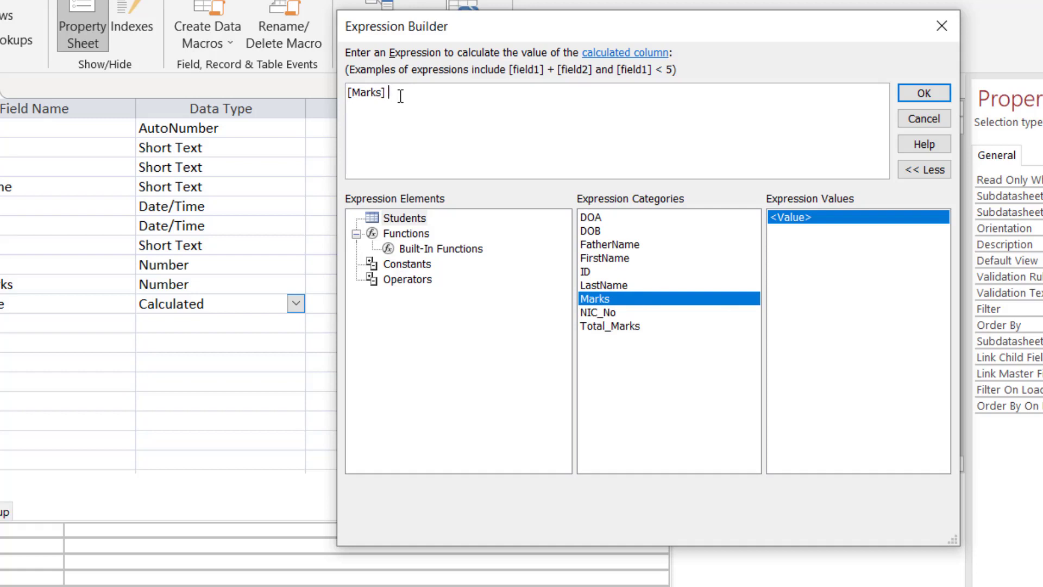
pyautogui.write('/')
pyautogui.doubleClick(613, 326)
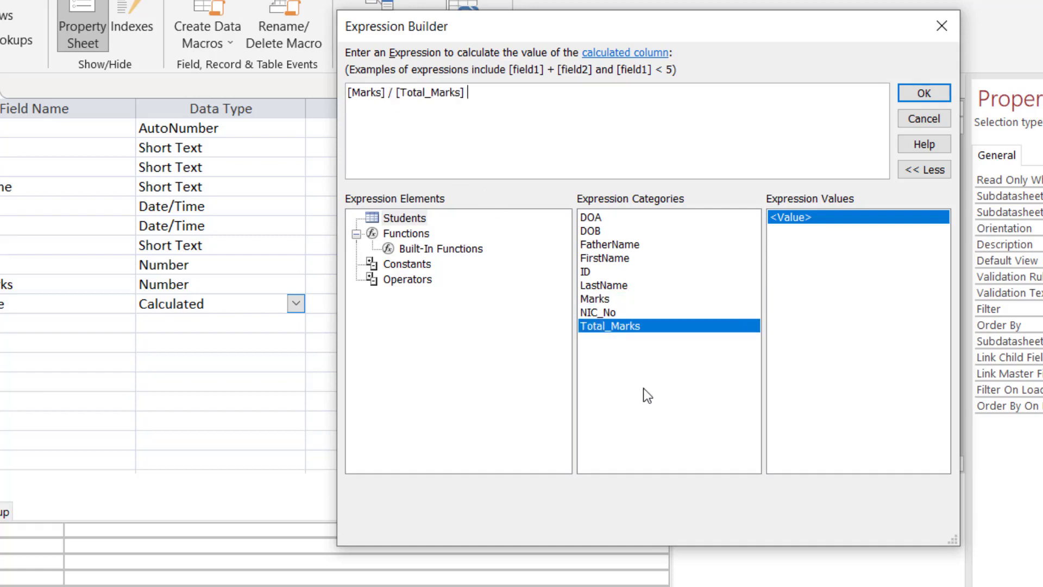
pyautogui.write('*100')
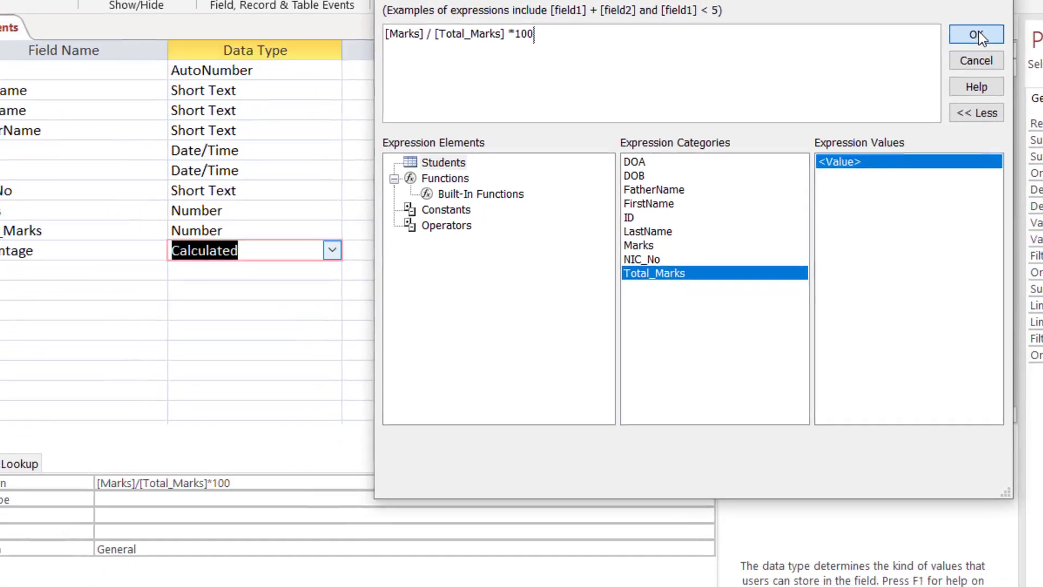
pyautogui.click(924, 93)
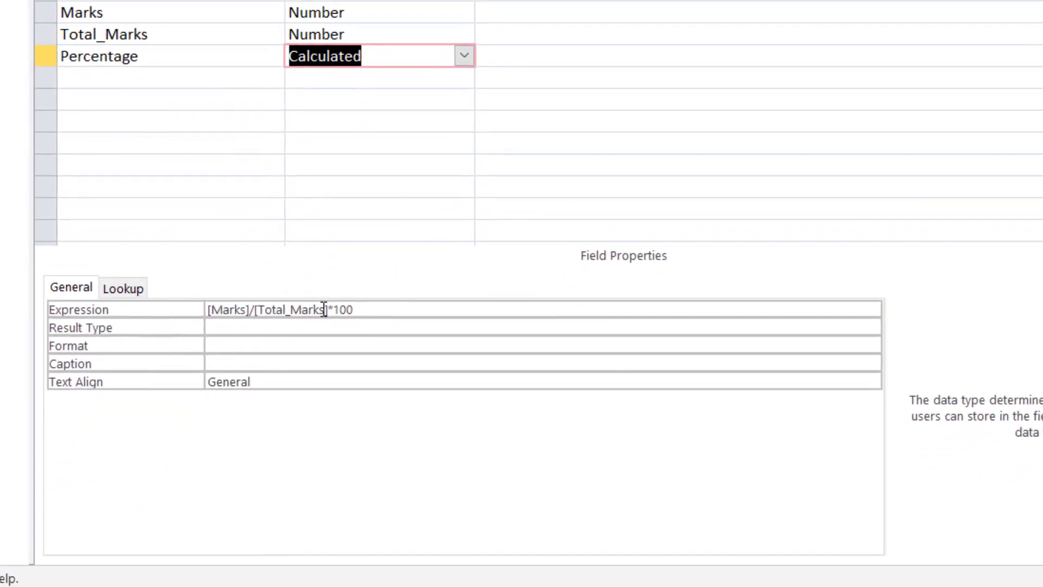
# - Set the Percentage field's result type to Double
pyautogui.click(380, 309)
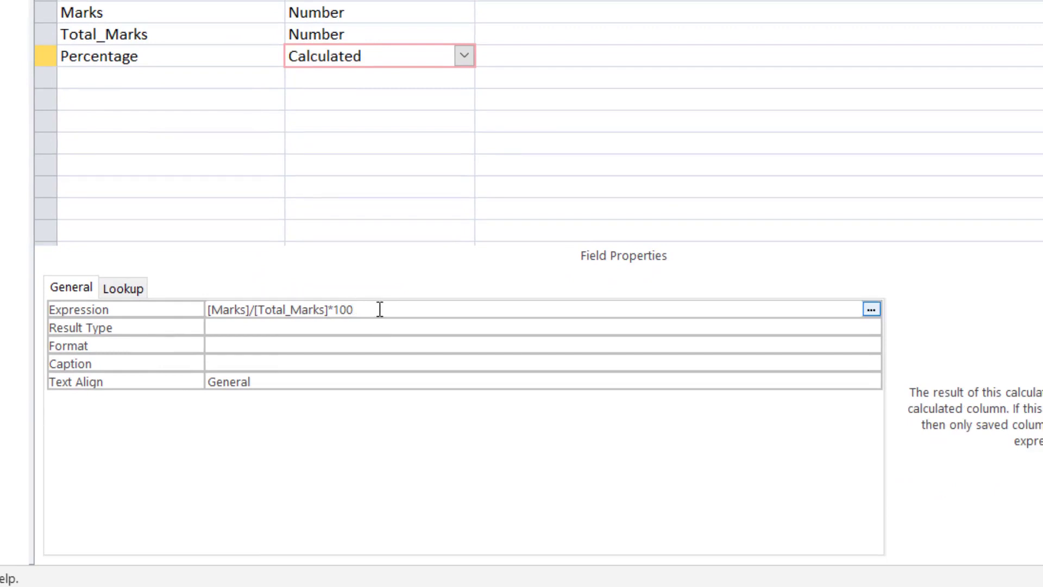
pyautogui.click(292, 327)
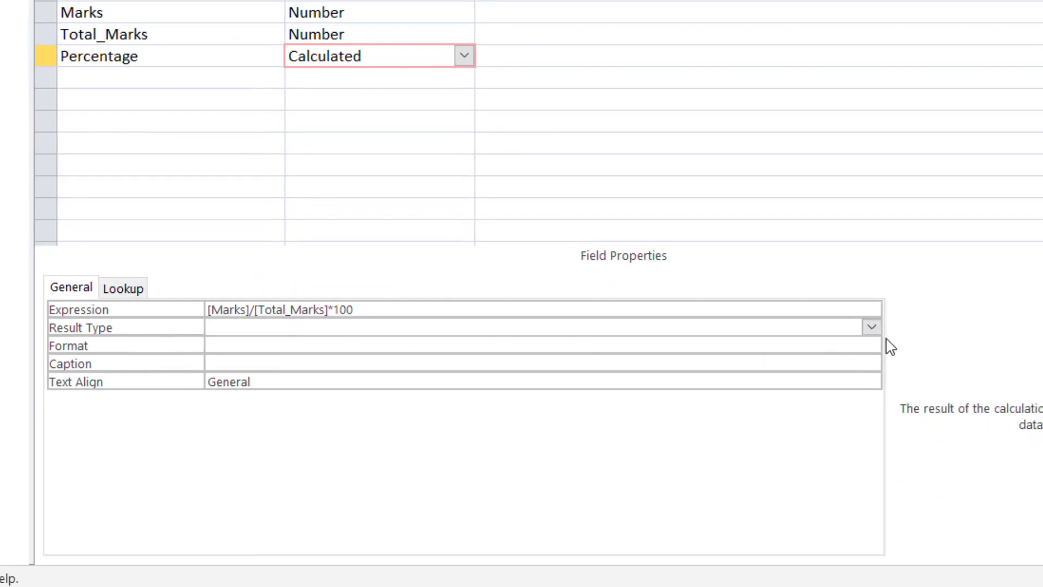
pyautogui.click(873, 328)
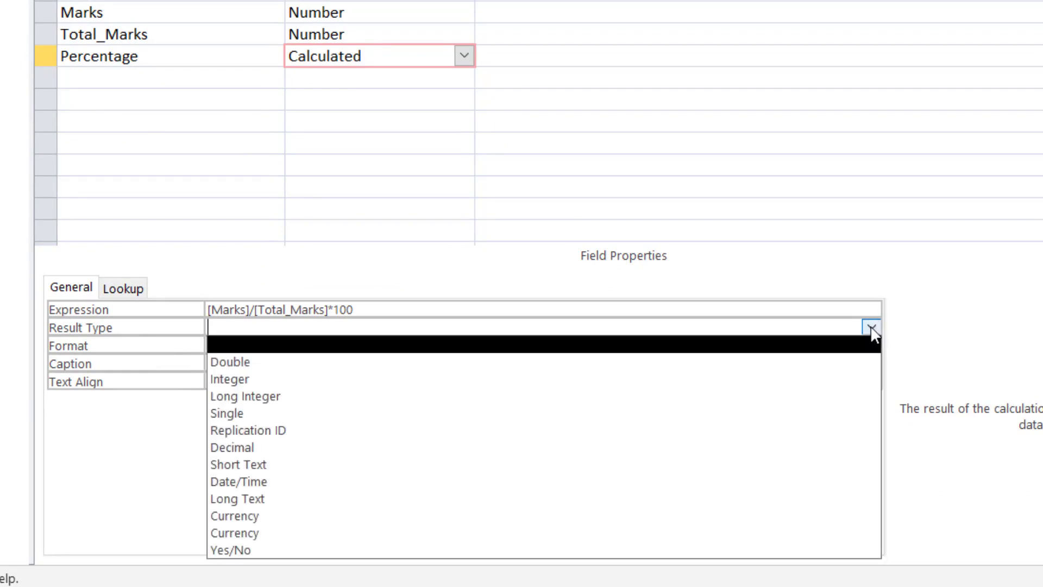
pyautogui.click(823, 363)
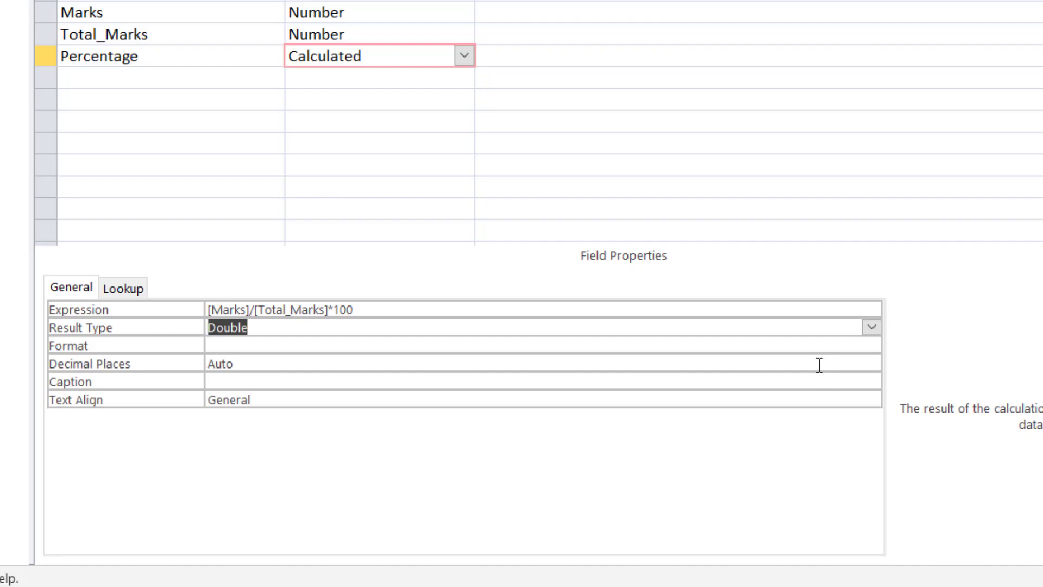
# - Set the Percentage field's format to General Number, save the table and show it in Datasheet view
pyautogui.click(785, 347)
pyautogui.click(871, 347)
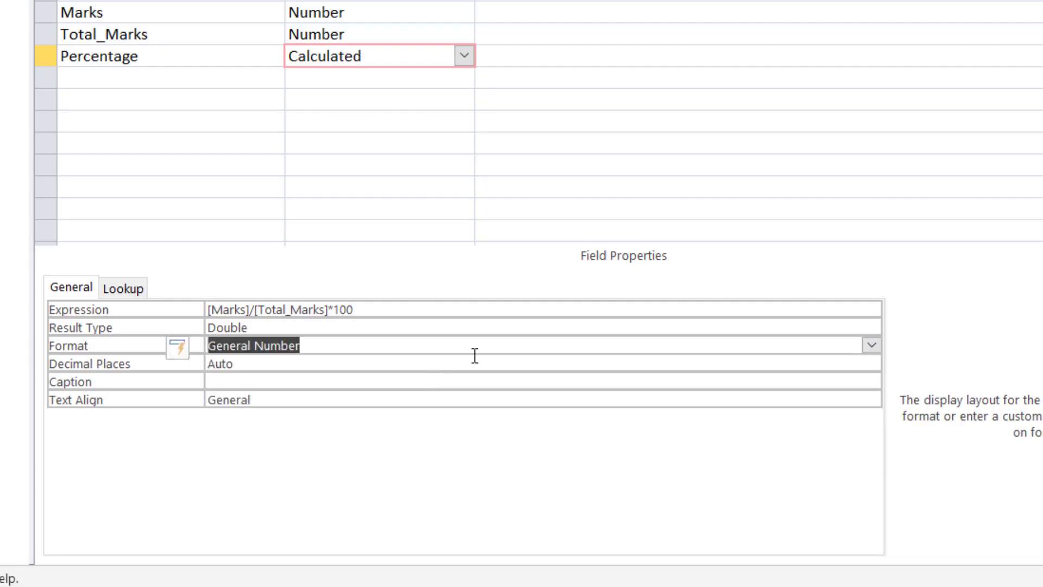
pyautogui.click(435, 364)
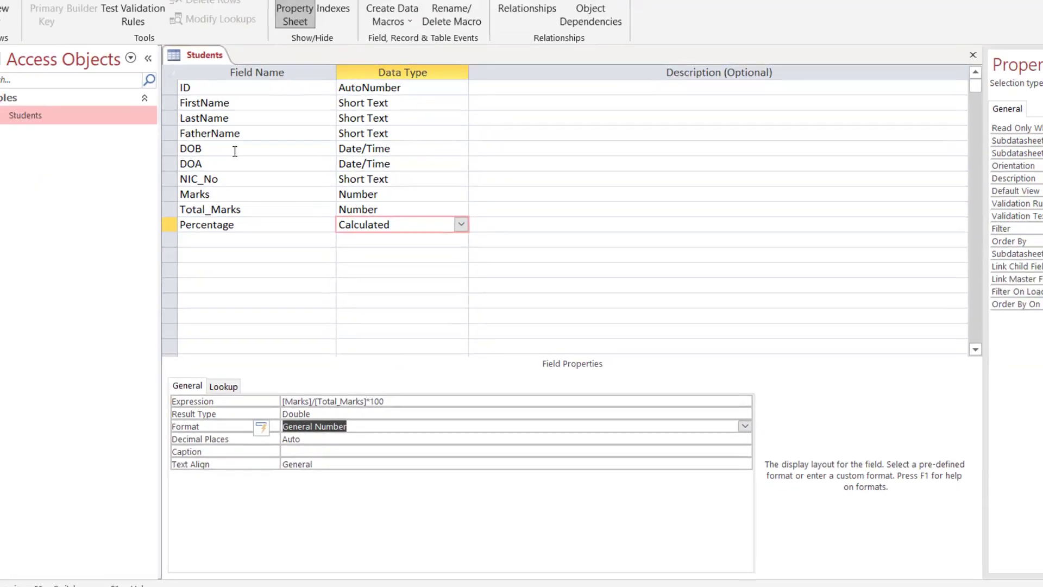
pyautogui.click(10, 16)
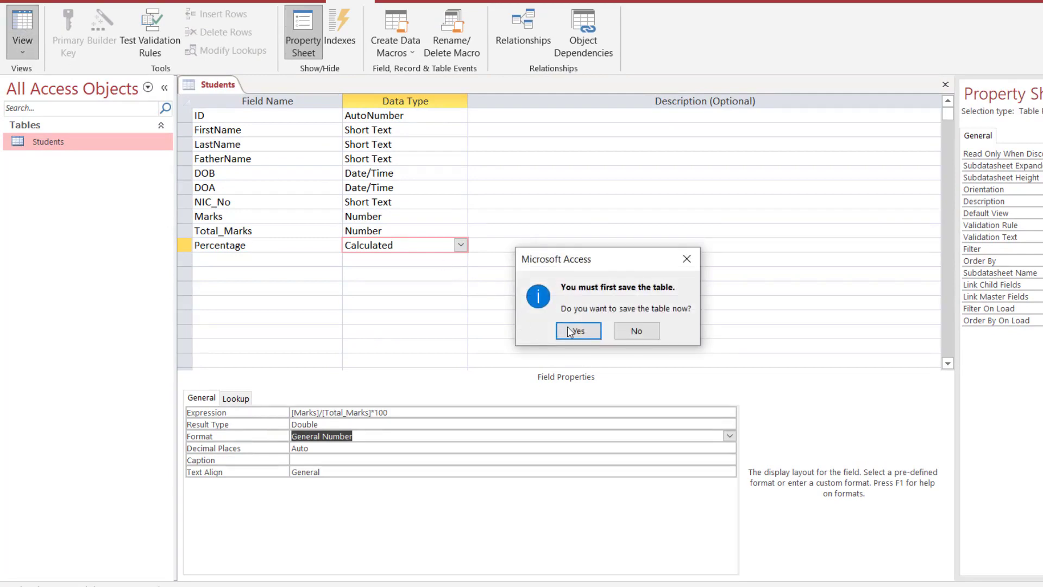
pyautogui.click(571, 331)
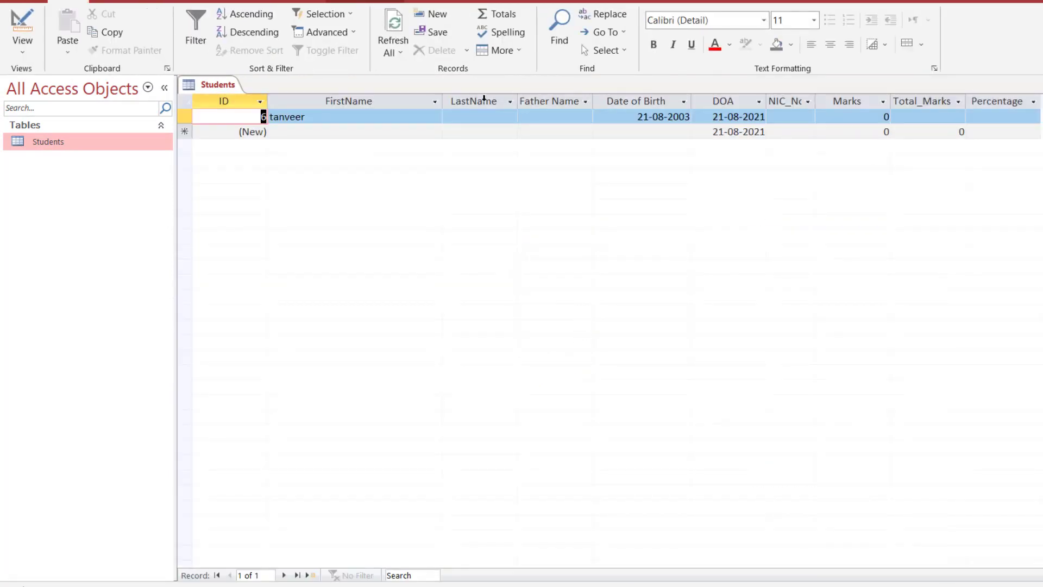
# - Narrow the FirstName column to fit its contents and move the Total_Marks column in front of Marks
pyautogui.moveTo(442, 102); pyautogui.dragTo(330, 101)
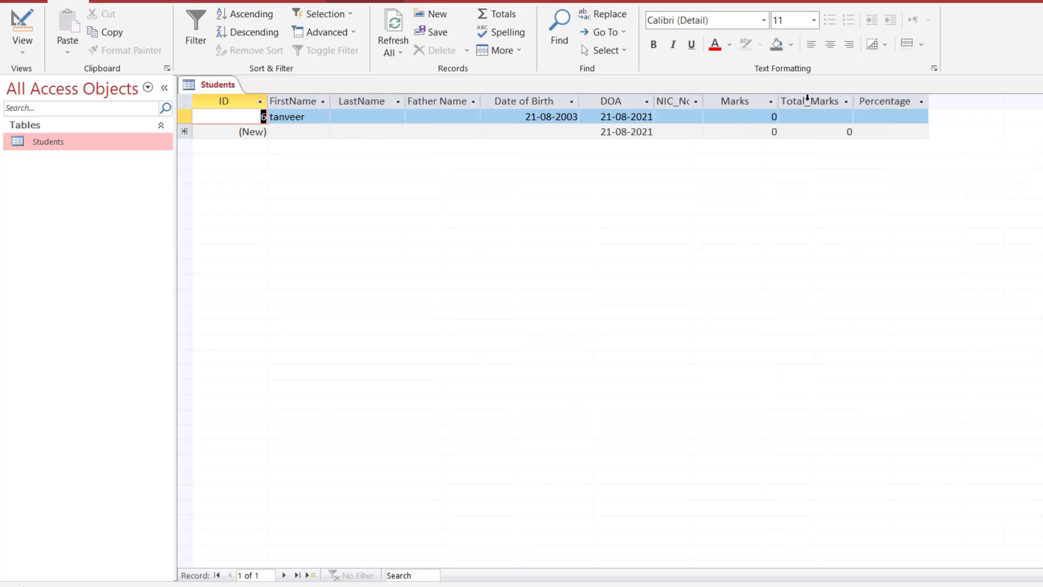
pyautogui.click(807, 98)
pyautogui.moveTo(821, 103); pyautogui.dragTo(740, 110)
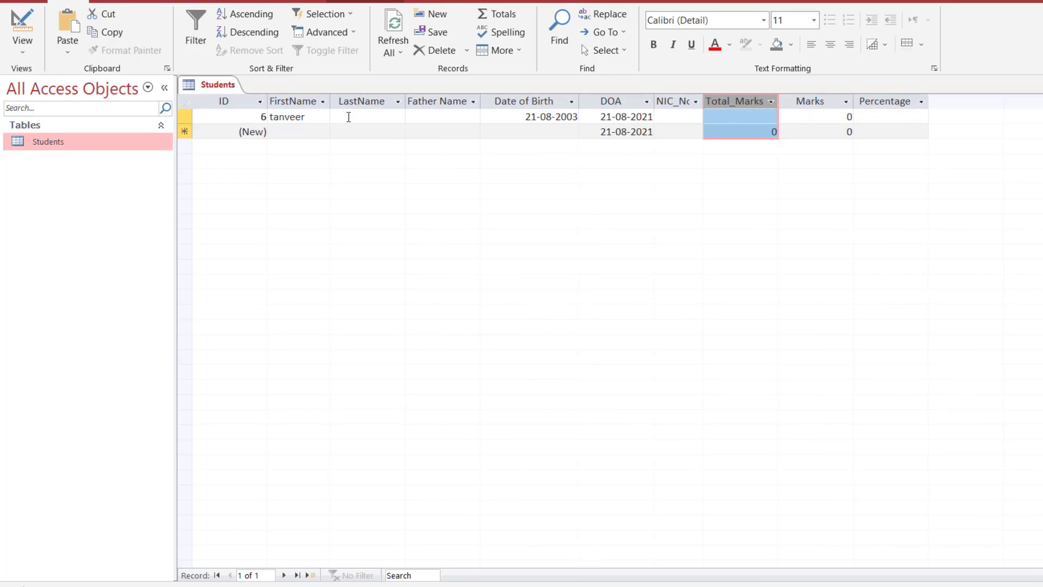
# - Enter 100 as Total_Marks and 86 as Marks in the existing student record to test the calculation
pyautogui.click(741, 115)
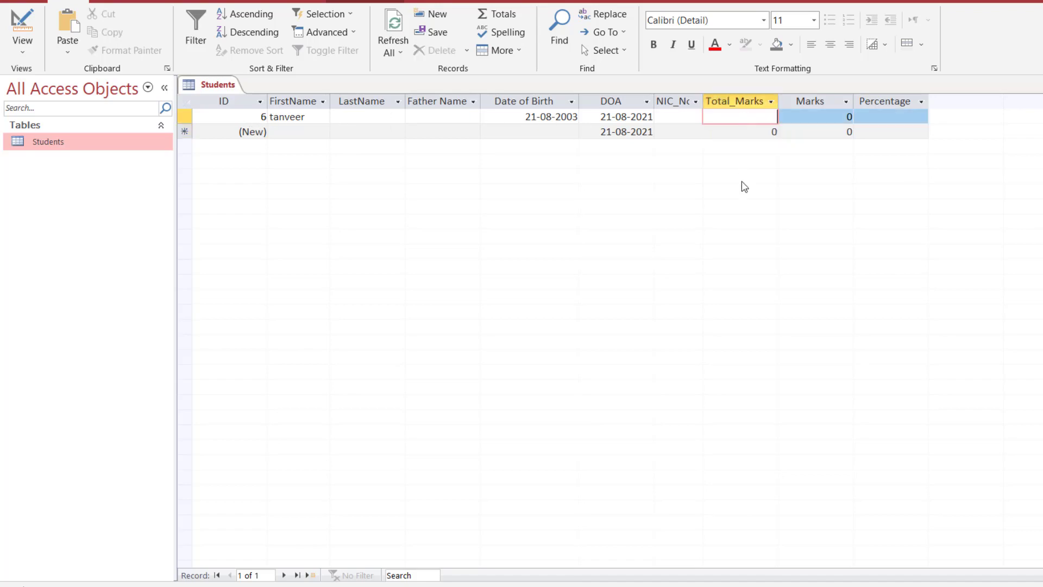
pyautogui.write('10')
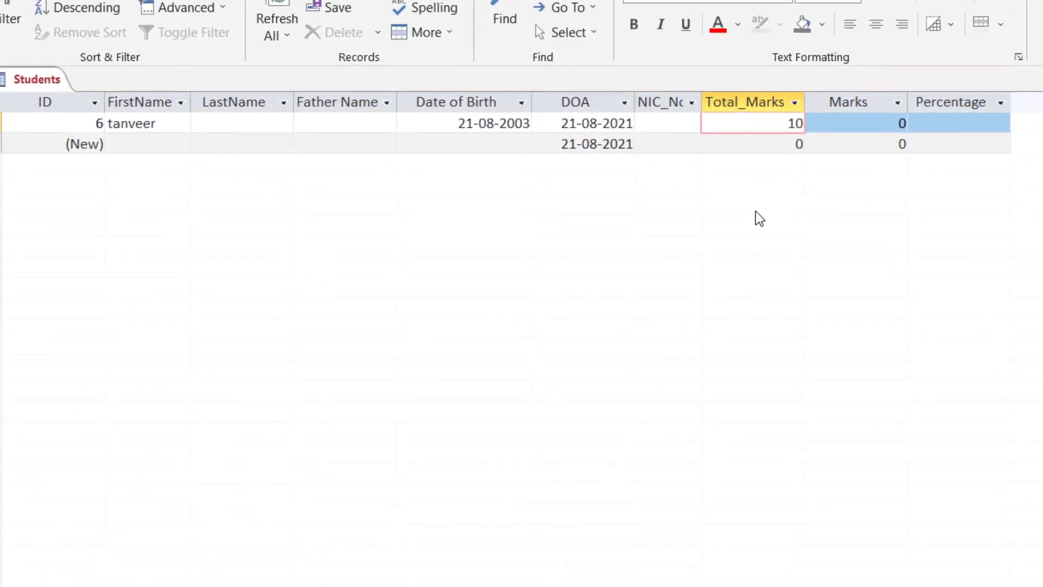
pyautogui.write('0')
pyautogui.press('Tab')
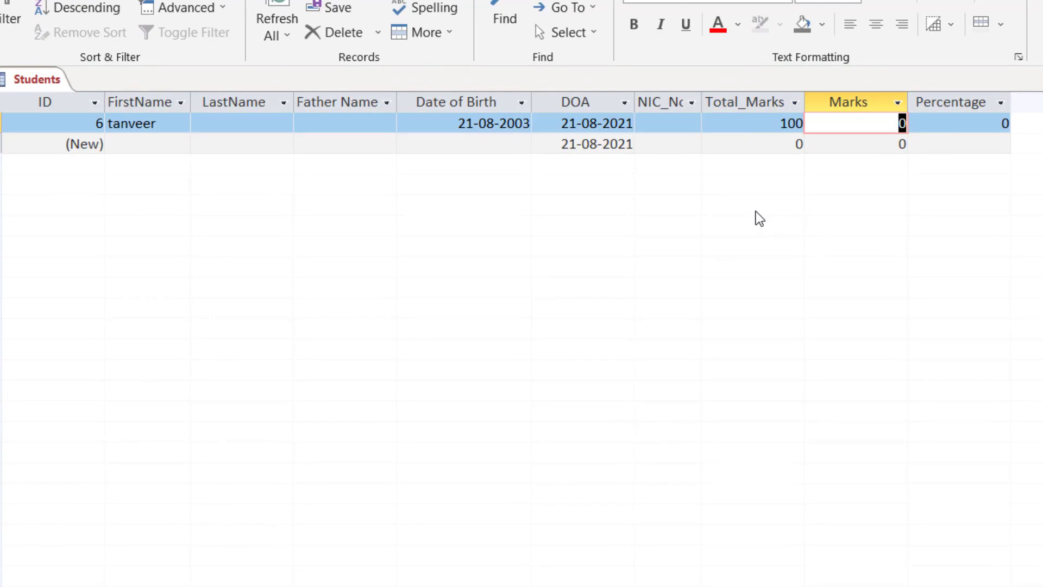
pyautogui.write('86')
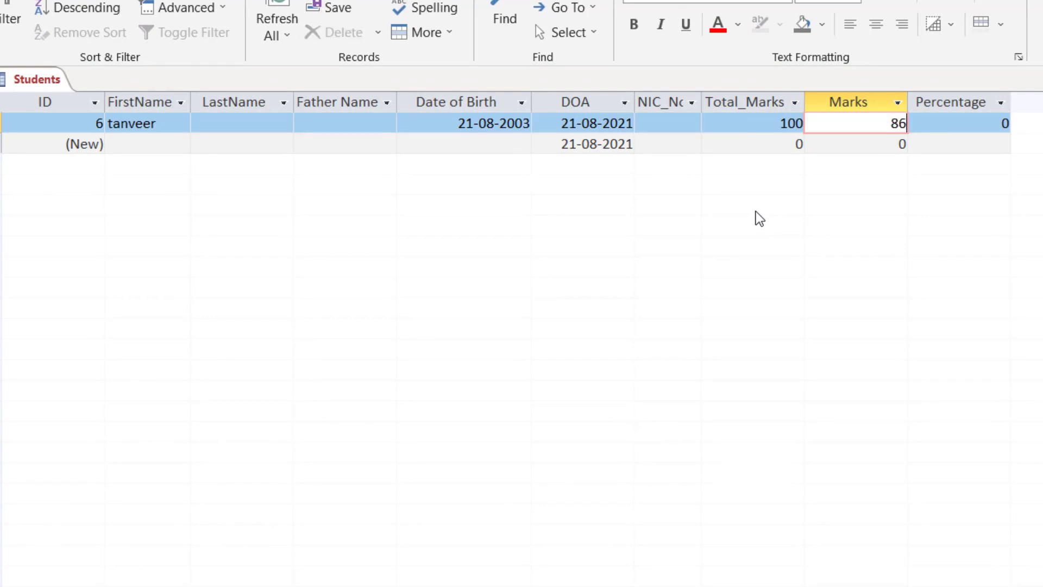
pyautogui.press('Tab')
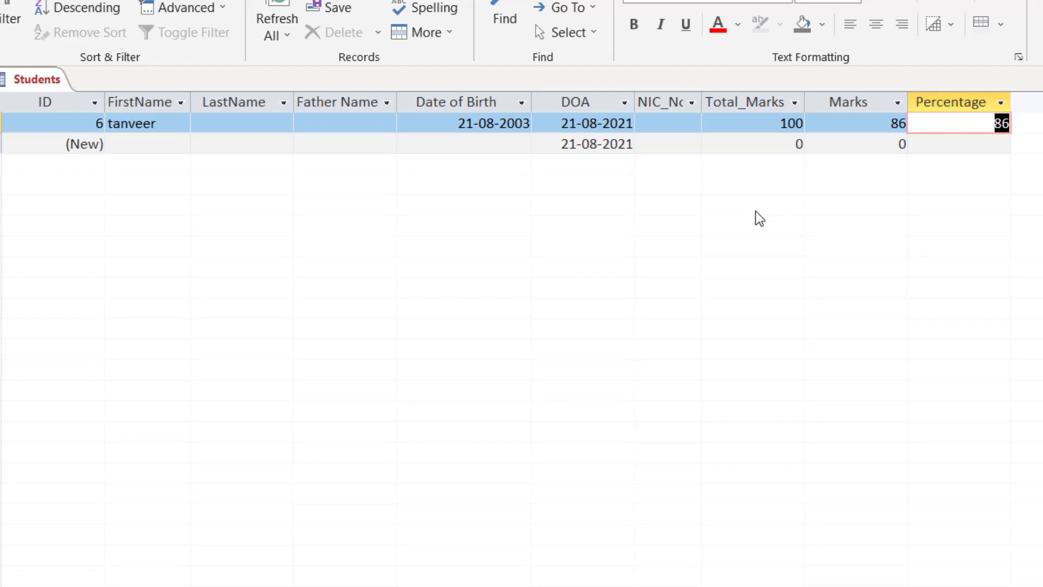
# - Set the existing student's Total_Marks to 500 and Marks to 348
pyautogui.hotkey('shift', 'Tab')
pyautogui.hotkey('shift', 'Tab')
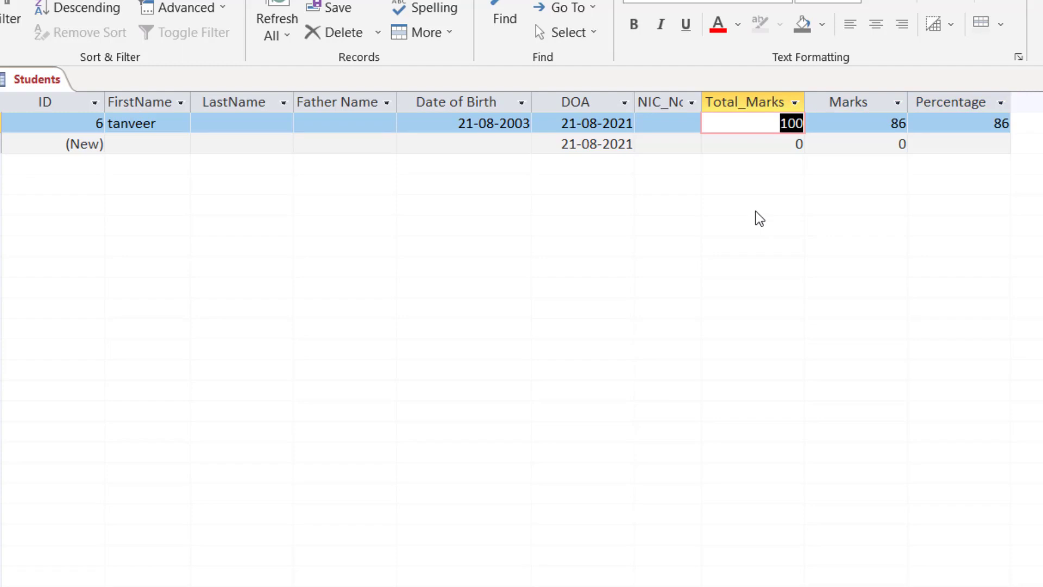
pyautogui.write('500')
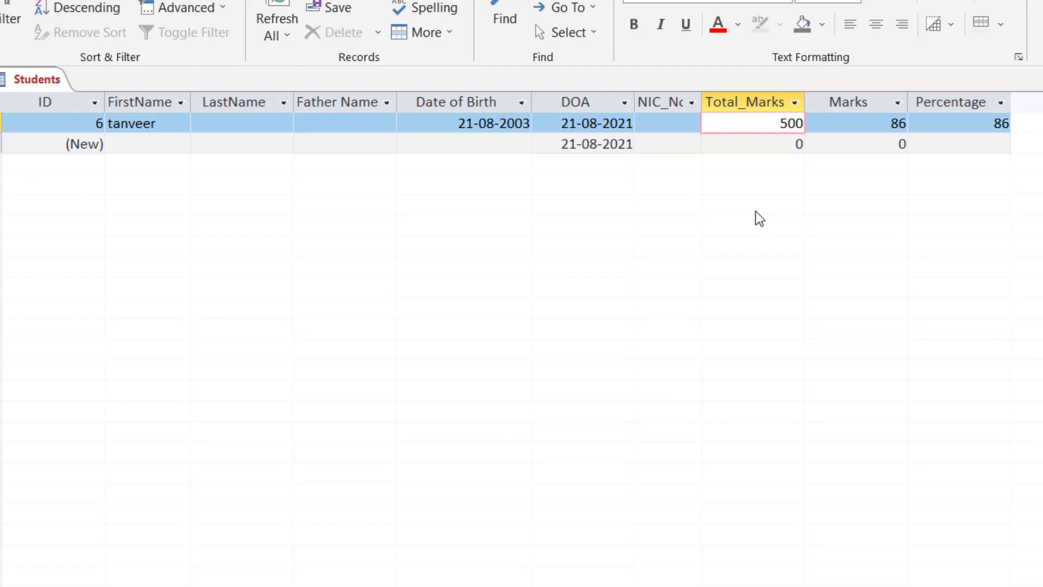
pyautogui.press('Tab')
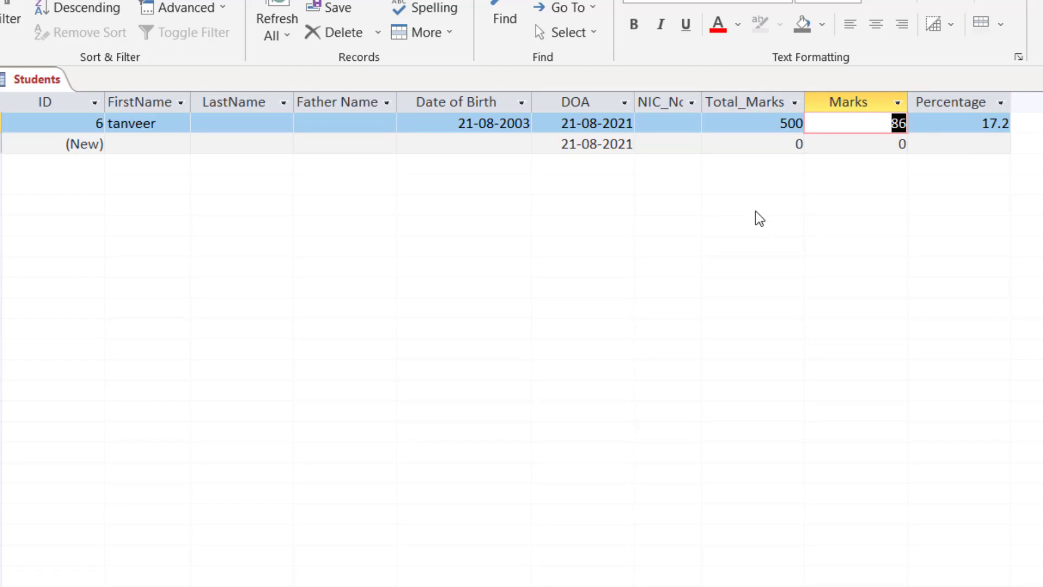
pyautogui.write('348')
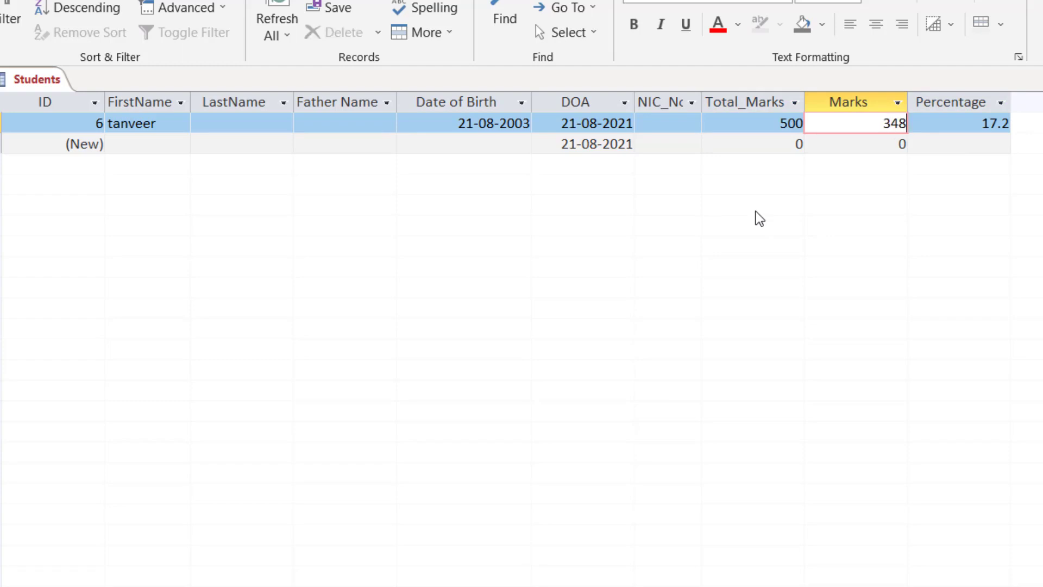
pyautogui.press('Tab')
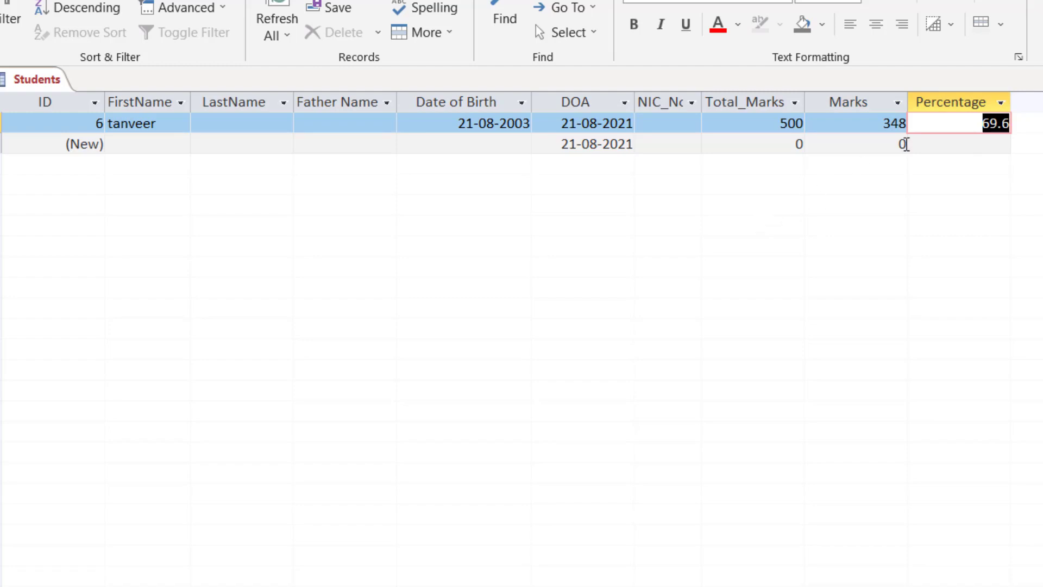
# - Examine the calculated Percentage value of the existing student record and how it is displayed
pyautogui.click(989, 125)
pyautogui.moveTo(989, 125); pyautogui.dragTo(1020, 128)
pyautogui.click(949, 115)
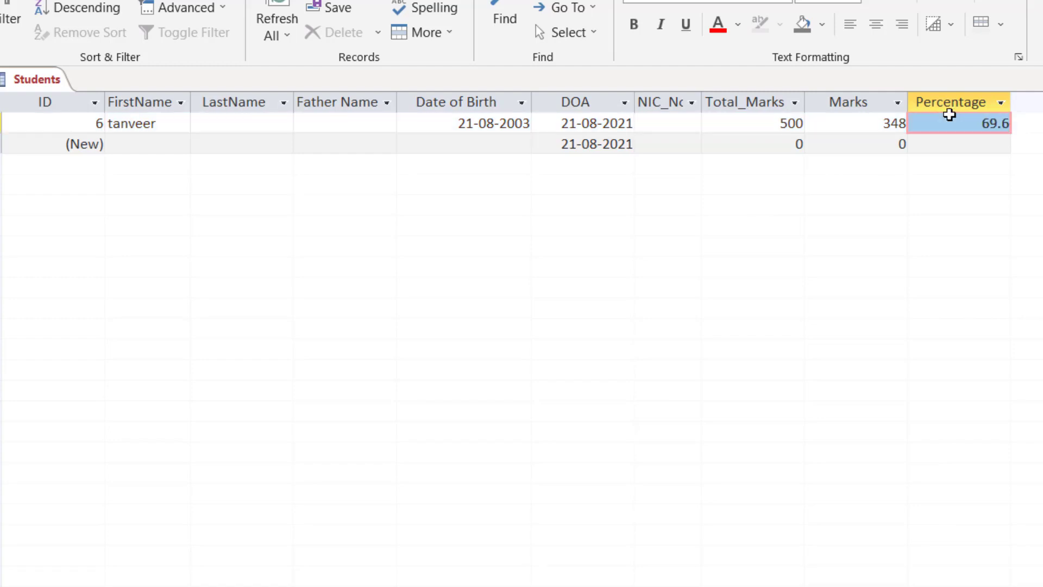
pyautogui.click(974, 119)
pyautogui.moveTo(974, 119); pyautogui.dragTo(1015, 135)
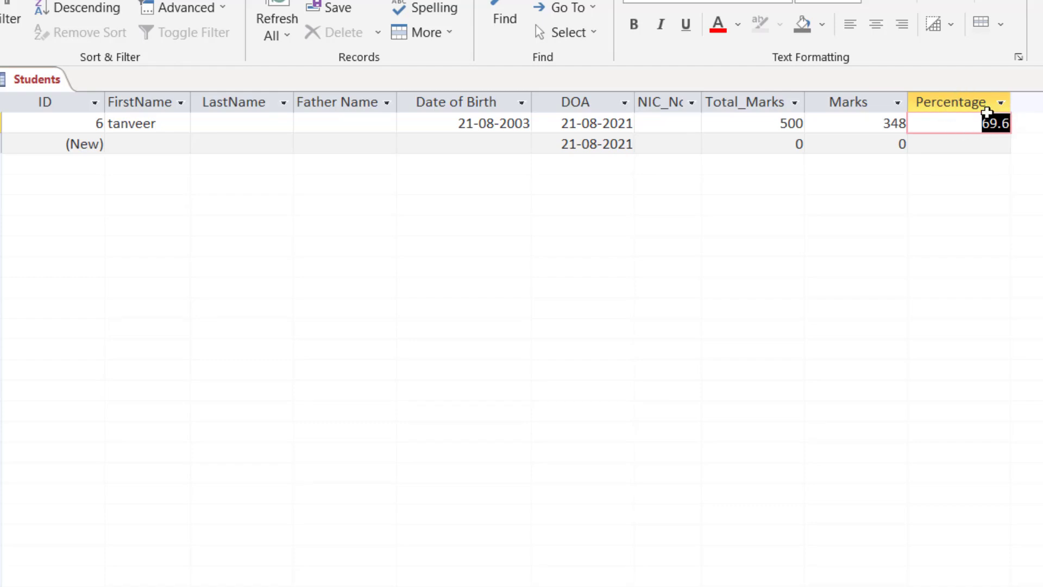
pyautogui.moveTo(951, 116); pyautogui.dragTo(1021, 125)
pyautogui.click(1004, 123)
pyautogui.moveTo(983, 123); pyautogui.dragTo(1016, 123)
# - Set the Percentage field's format to Percent in Design view, save the table and check the value in Datasheet view
pyautogui.click(20, 30)
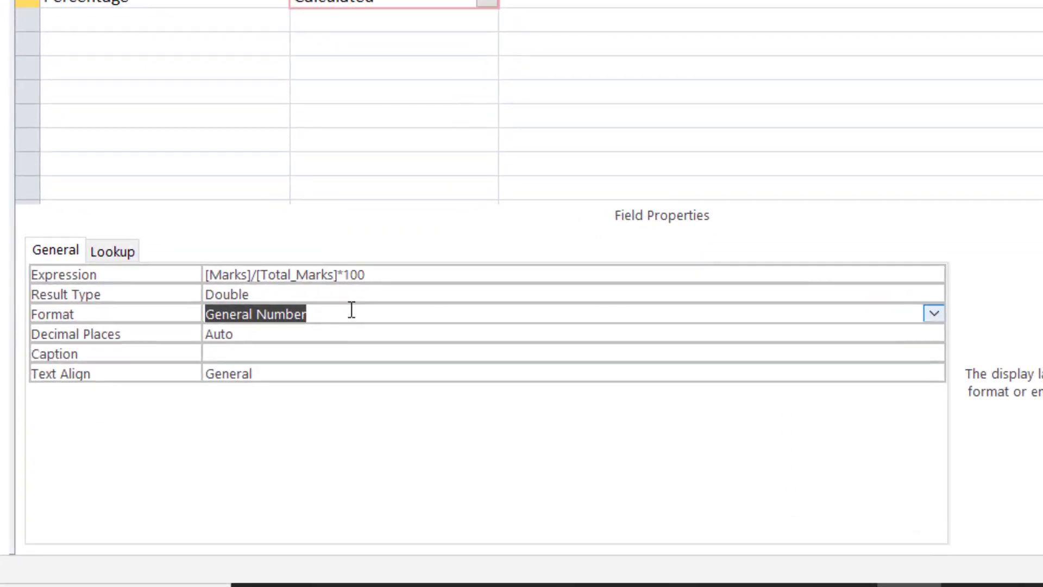
pyautogui.click(935, 314)
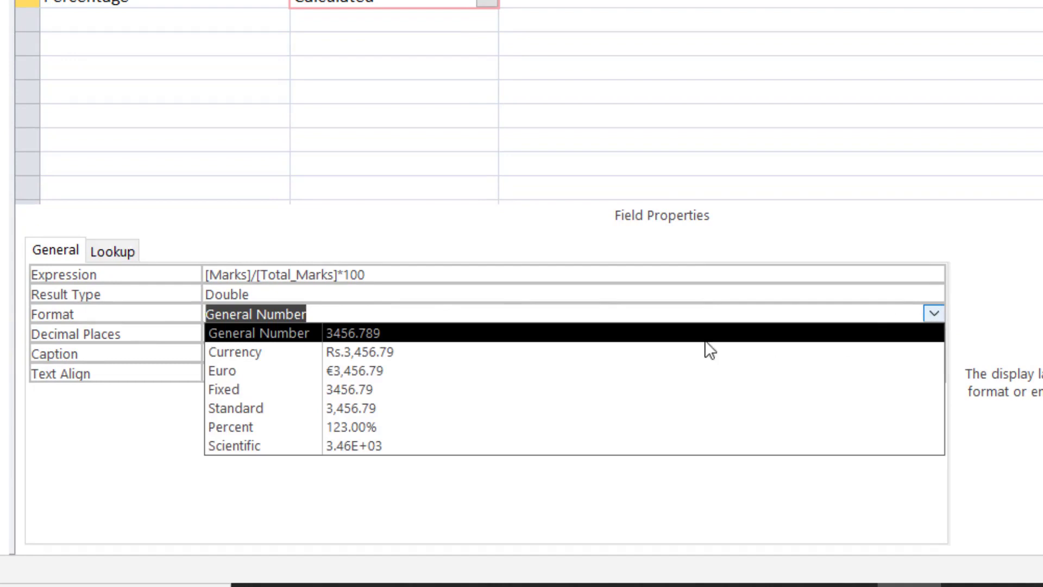
pyautogui.click(330, 428)
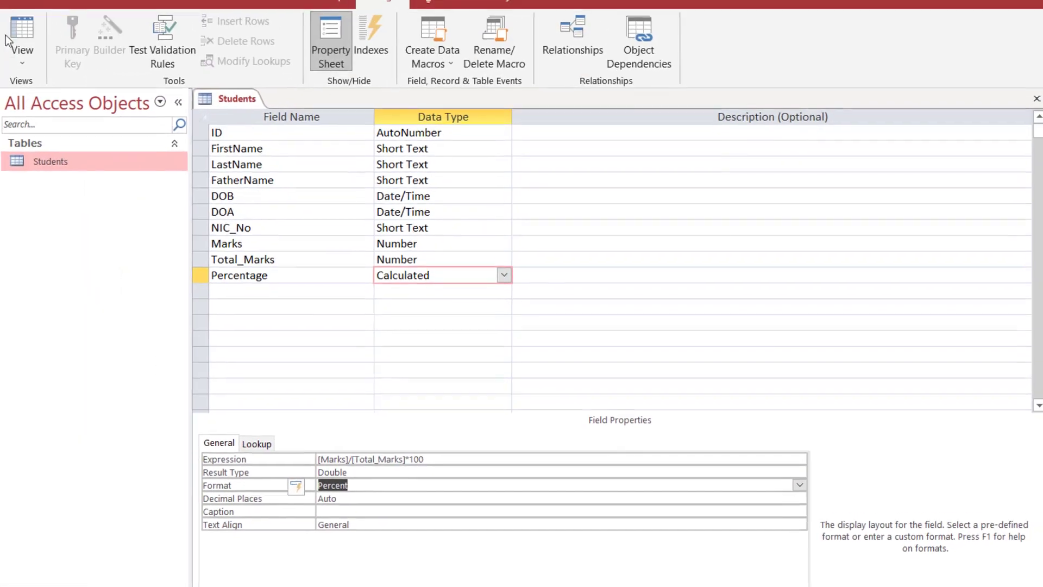
pyautogui.click(19, 36)
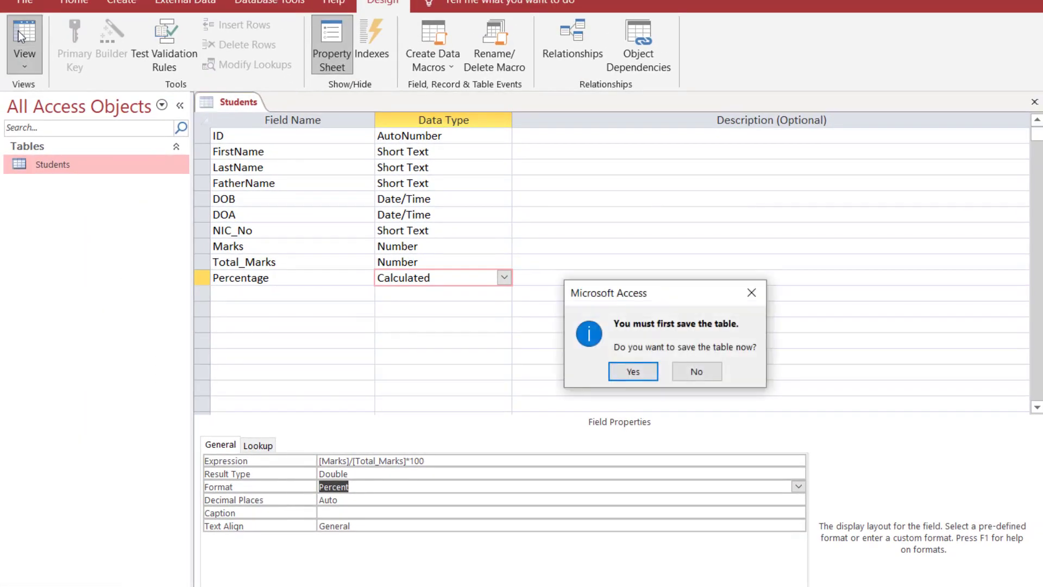
pyautogui.click(633, 371)
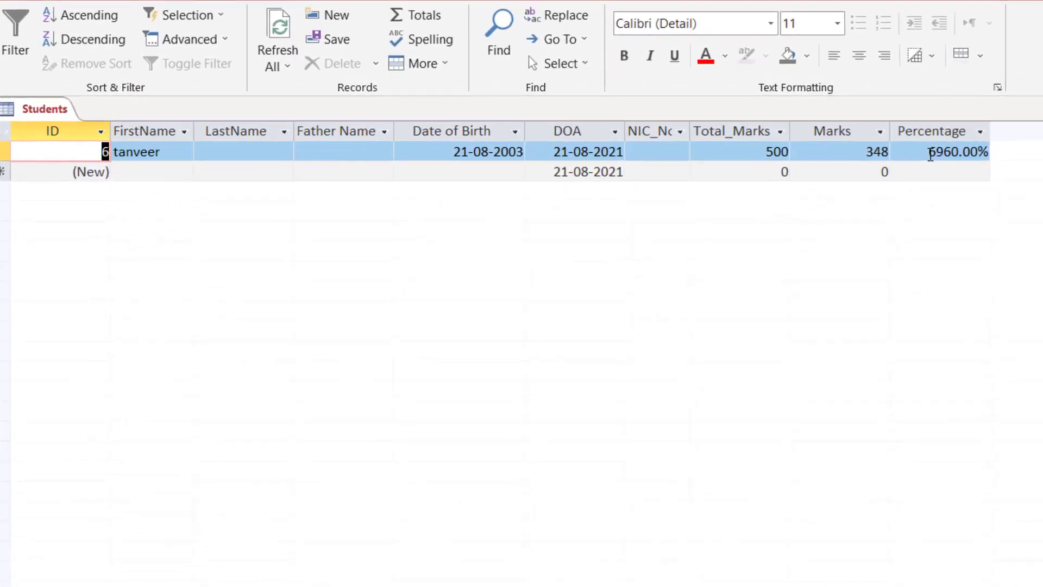
pyautogui.moveTo(913, 159); pyautogui.dragTo(944, 163)
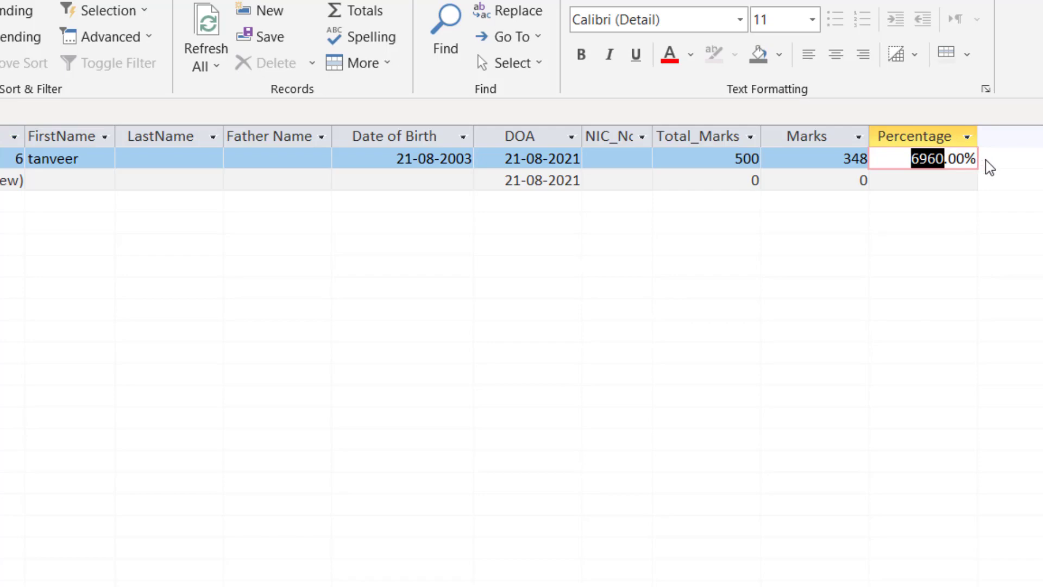
pyautogui.click(832, 159)
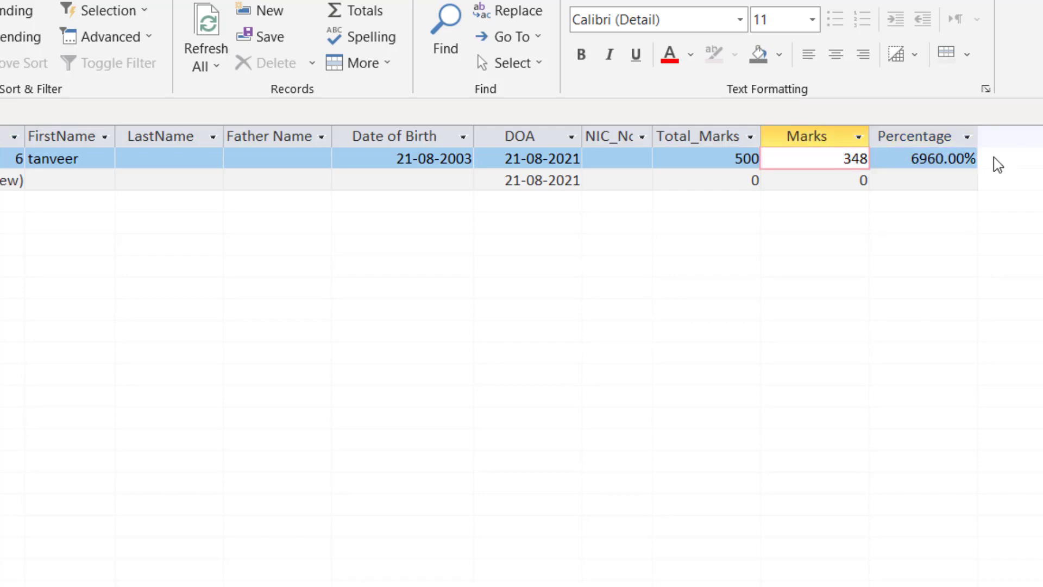
# - Return to Design view and remove *100 from the Percentage expression, leaving [Marks]/[Total_Marks]
pyautogui.click(22, 32)
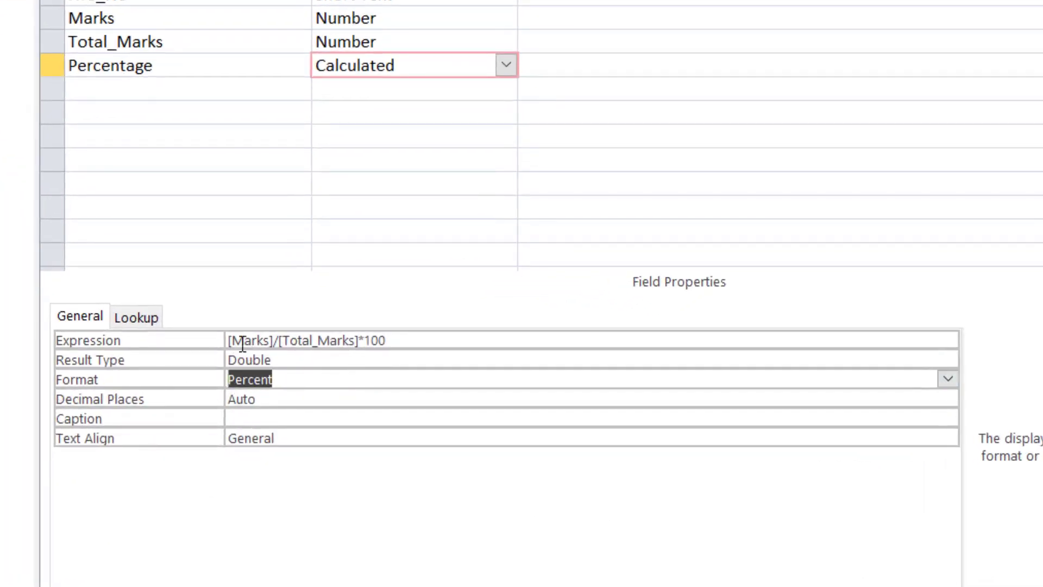
pyautogui.click(401, 341)
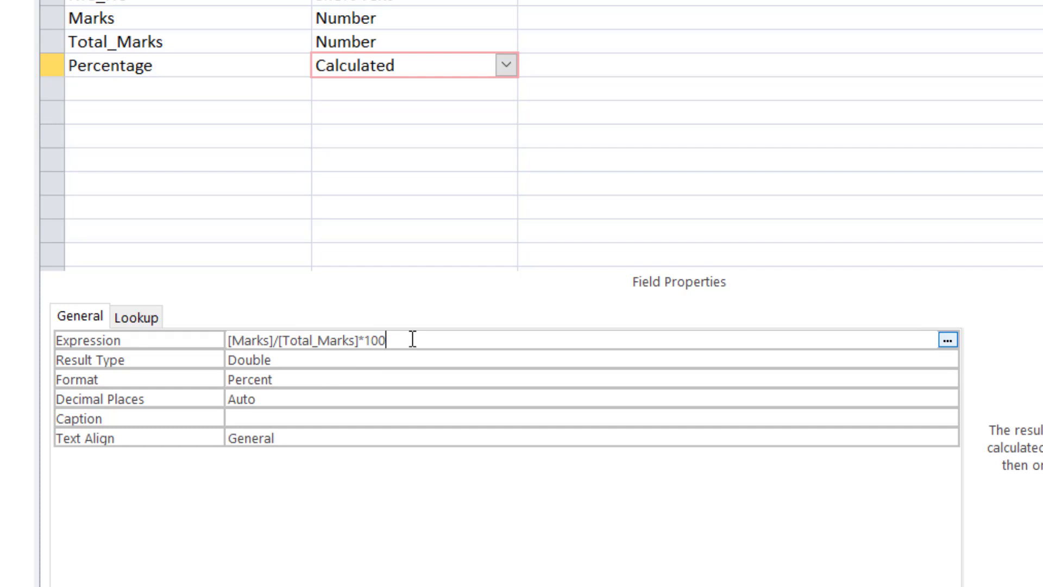
pyautogui.press('BackSpace')
pyautogui.press('BackSpace')
pyautogui.press('BackSpace')
pyautogui.press('BackSpace')
pyautogui.click(405, 360)
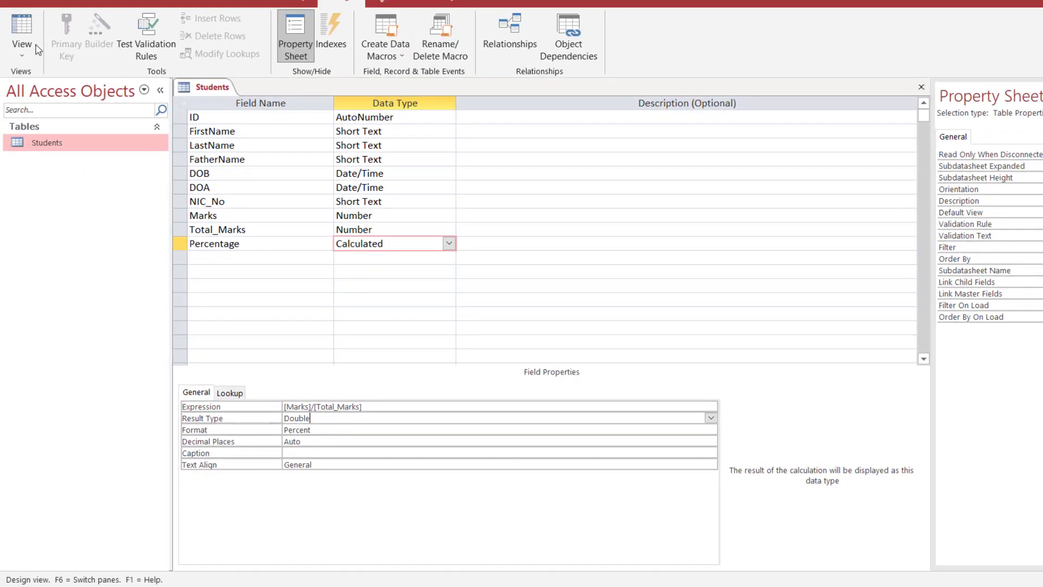
# - Save the changed table design and check the recalculated Percentage in Datasheet view
pyautogui.click(22, 33)
pyautogui.click(563, 326)
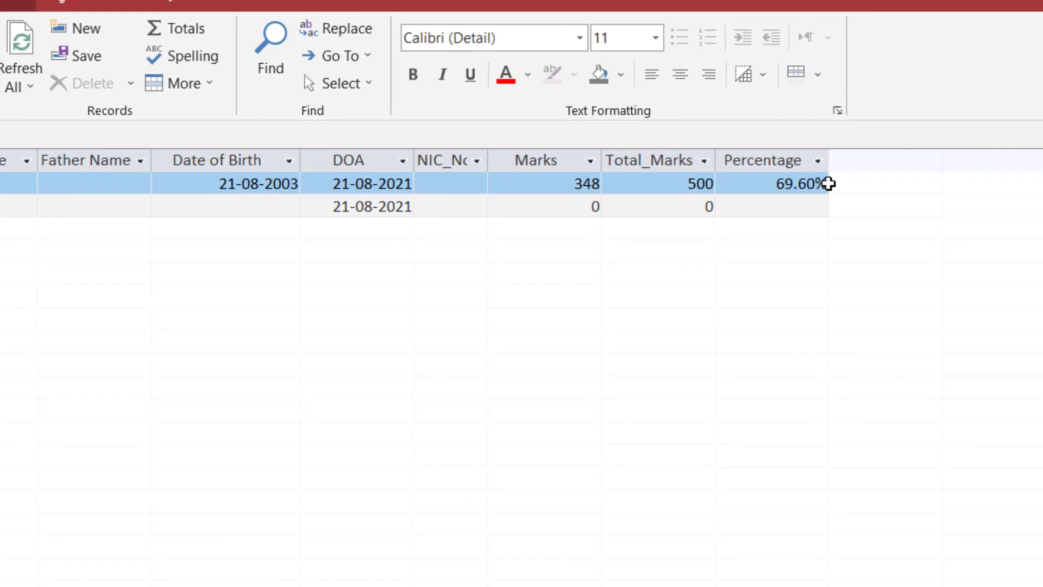
pyautogui.click(776, 184)
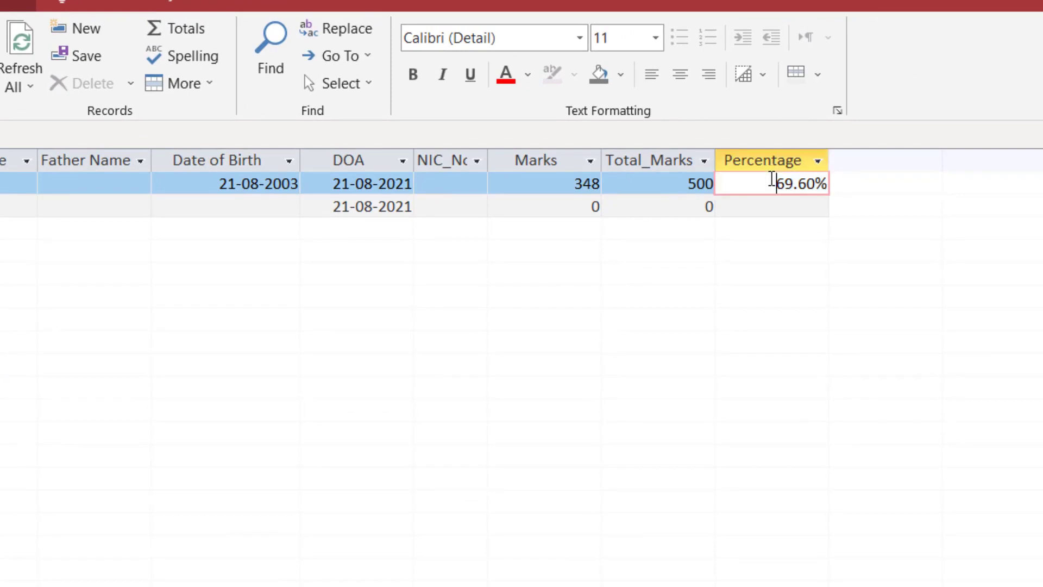
# - Start a new student record and fill in the first name, last name and father's name, leaving the date of birth and NIC number empty
pyautogui.click(103, 168)
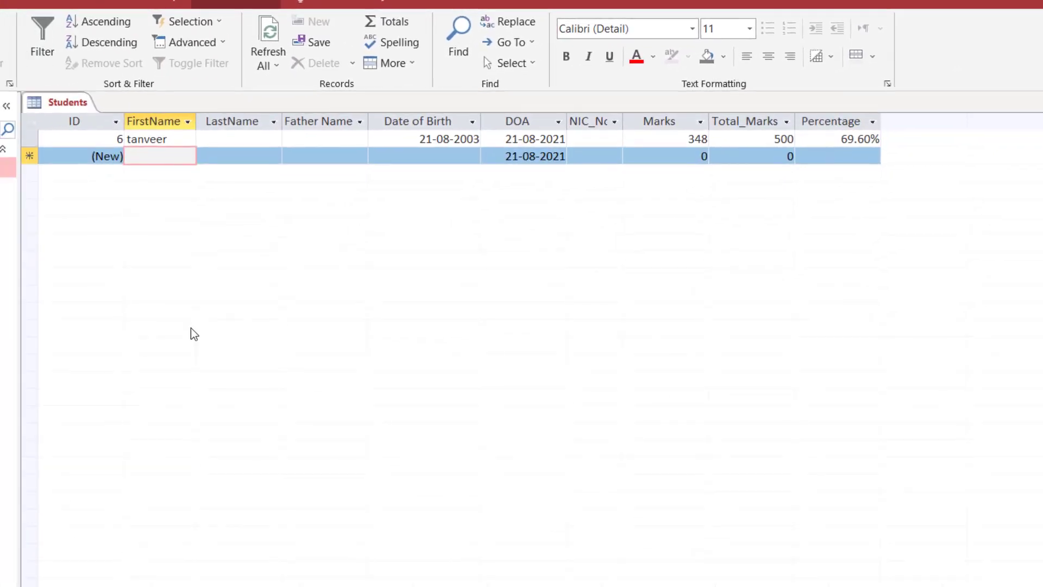
pyautogui.write('hassan')
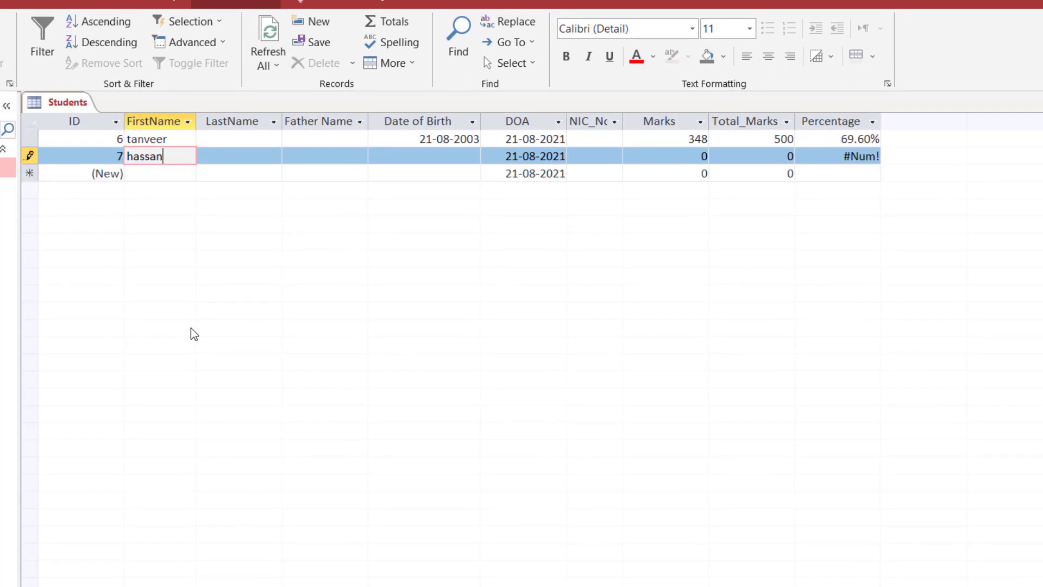
pyautogui.press('Tab')
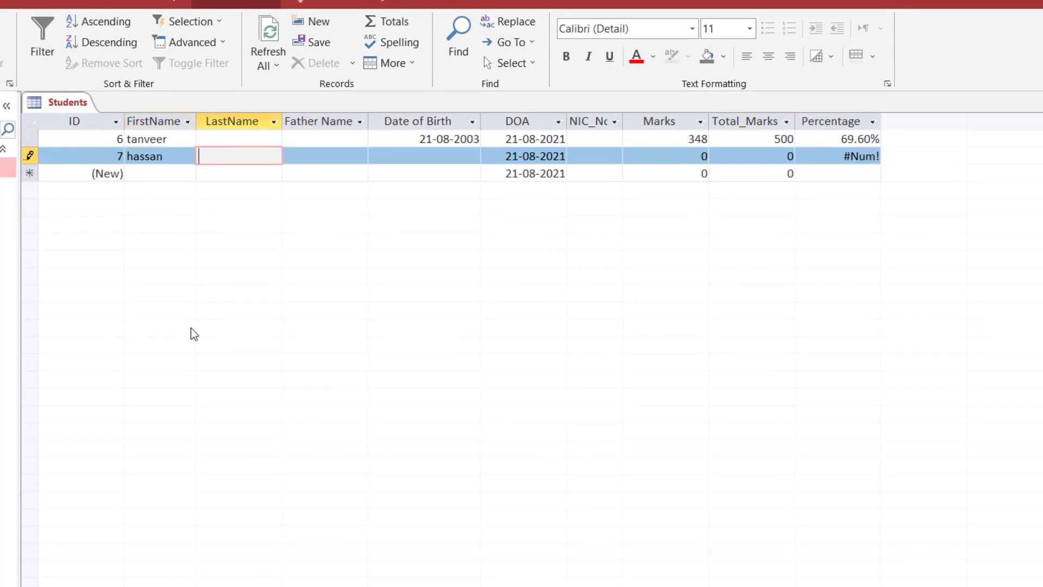
pyautogui.write('adfa')
pyautogui.press('Tab')
pyautogui.write('adf')
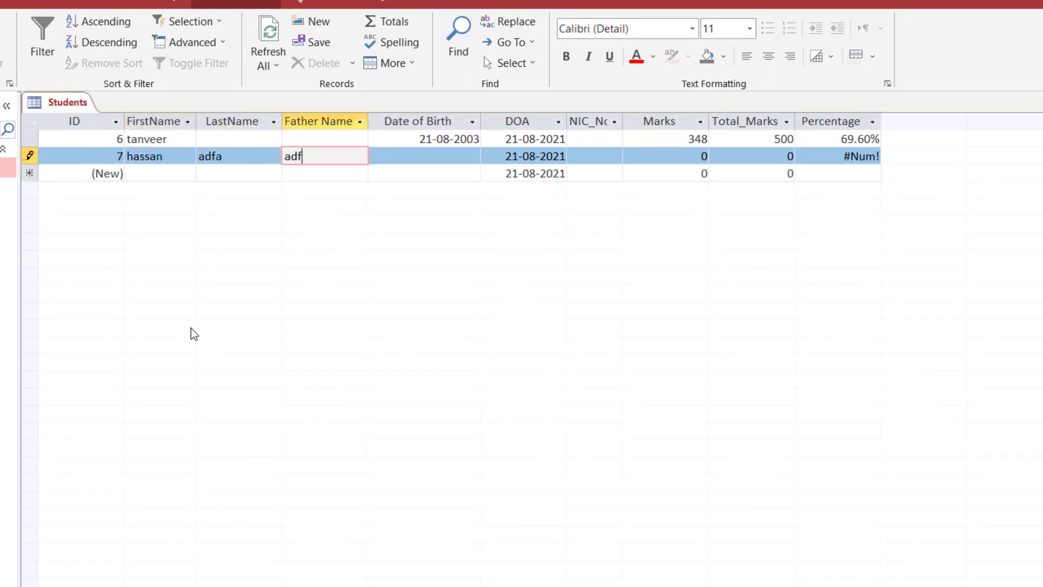
pyautogui.write('ad')
pyautogui.press('Tab')
pyautogui.press('Tab')
pyautogui.press('Tab')
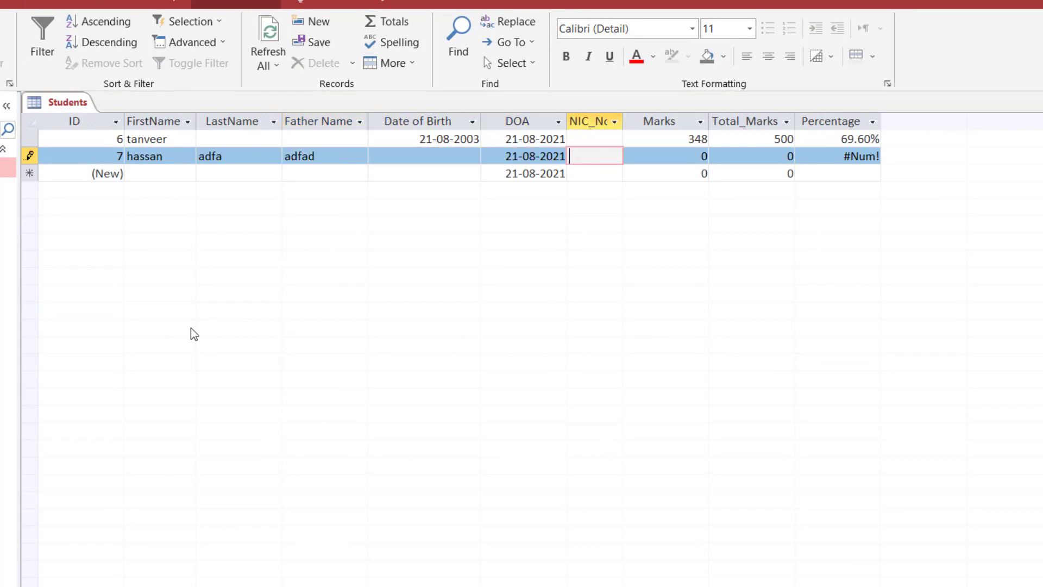
pyautogui.press('Tab')
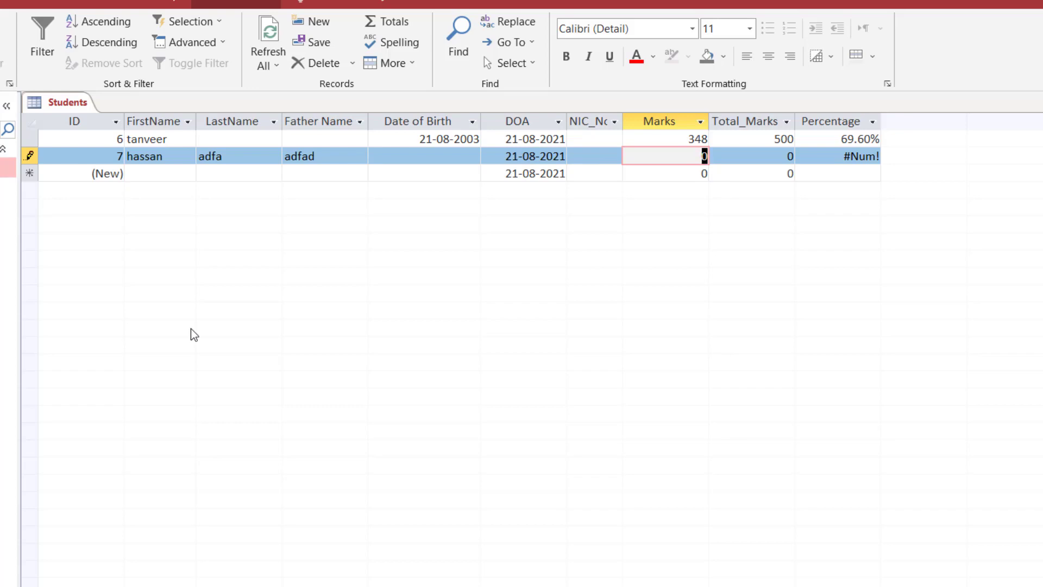
# - Move the Total_Marks column ahead of Marks and enter 500 total marks and 465 marks for the new student
pyautogui.click(751, 117)
pyautogui.moveTo(751, 118); pyautogui.dragTo(653, 117)
pyautogui.moveTo(667, 160); pyautogui.dragTo(738, 155)
pyautogui.write('500')
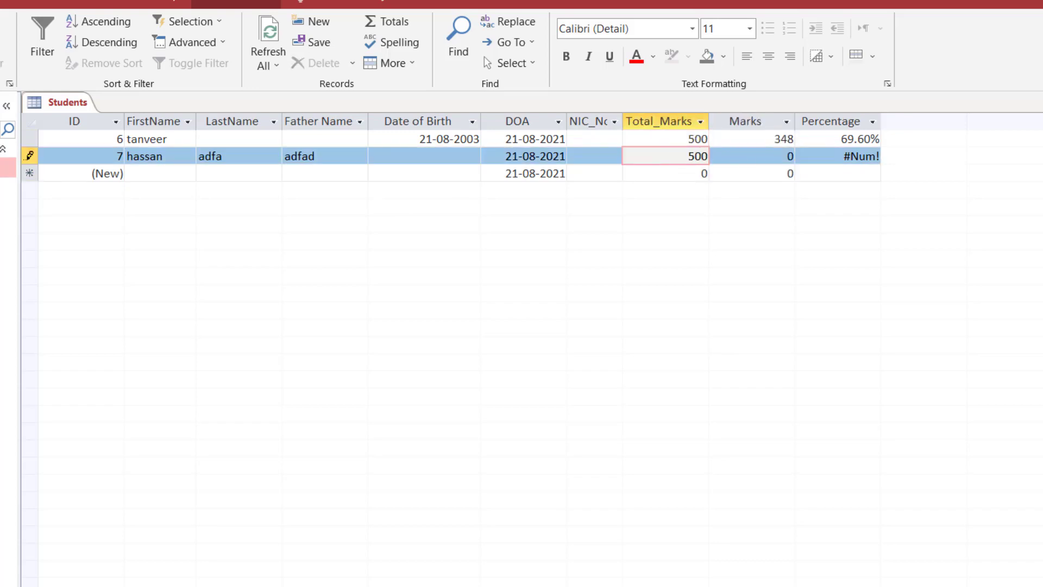
pyautogui.press('Tab')
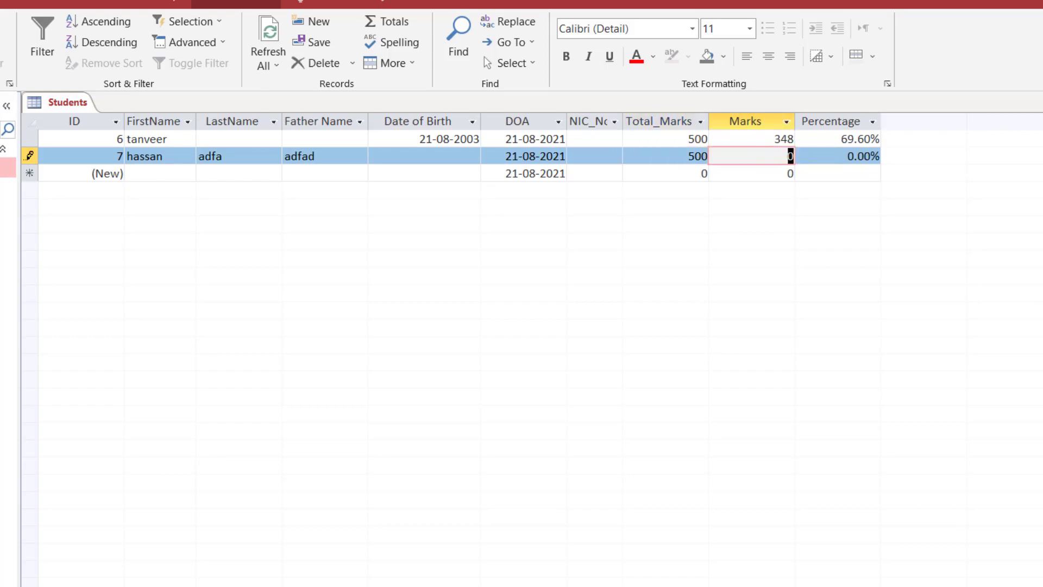
pyautogui.write('465')
pyautogui.press('Tab')
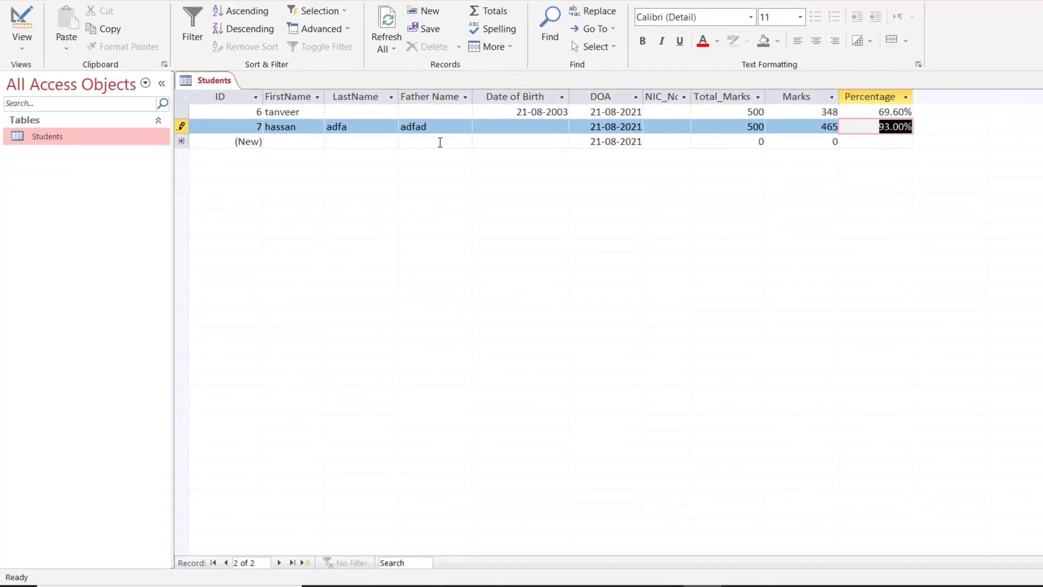
# - Return to Design view and add a Number field named Unit_price below Percentage
pyautogui.click(22, 22)
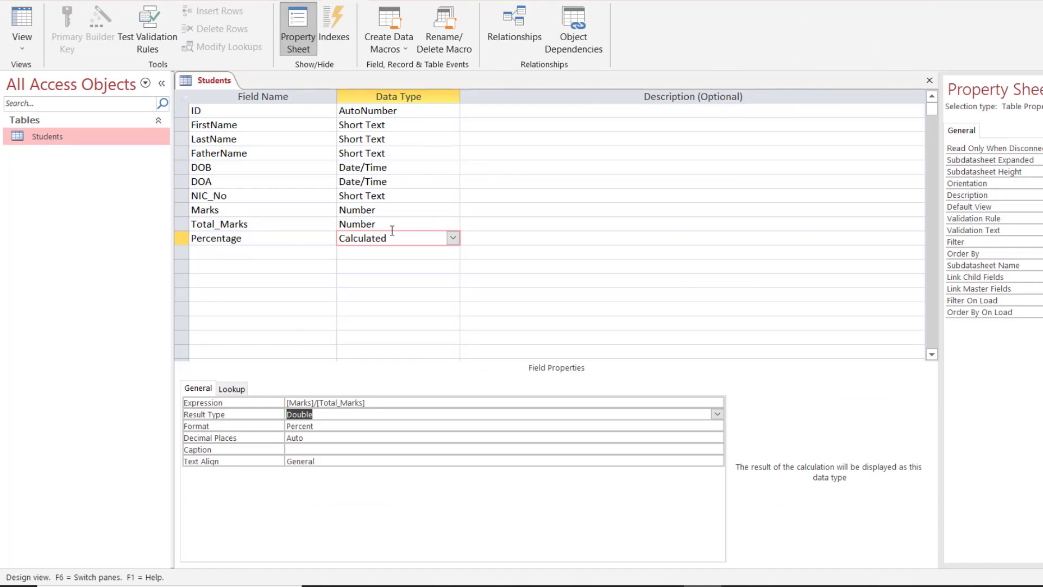
pyautogui.click(245, 252)
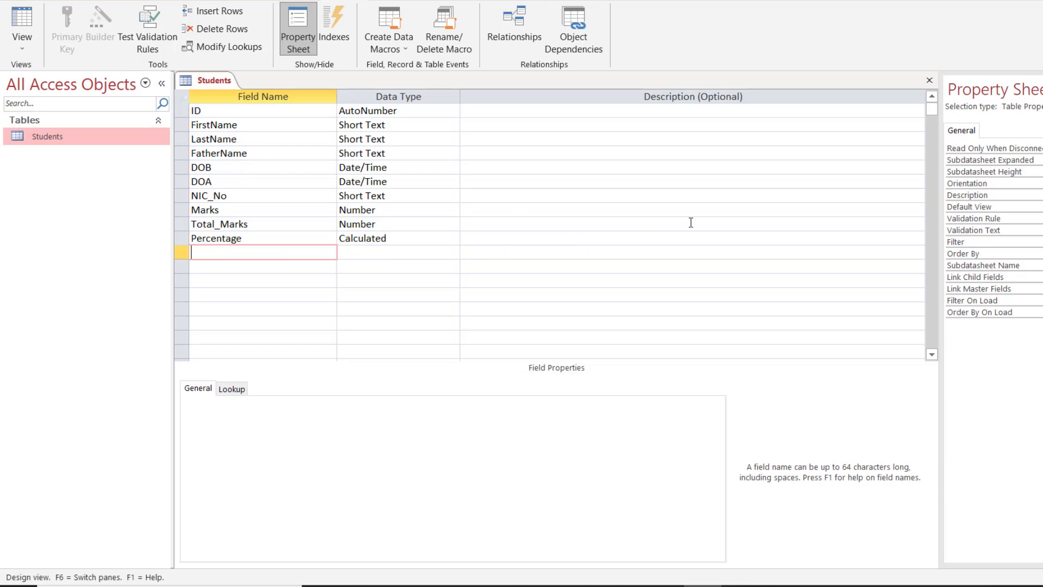
pyautogui.write('Unit_price')
pyautogui.press('Tab')
pyautogui.write('n')
pyautogui.press('Tab')
pyautogui.press('Tab')
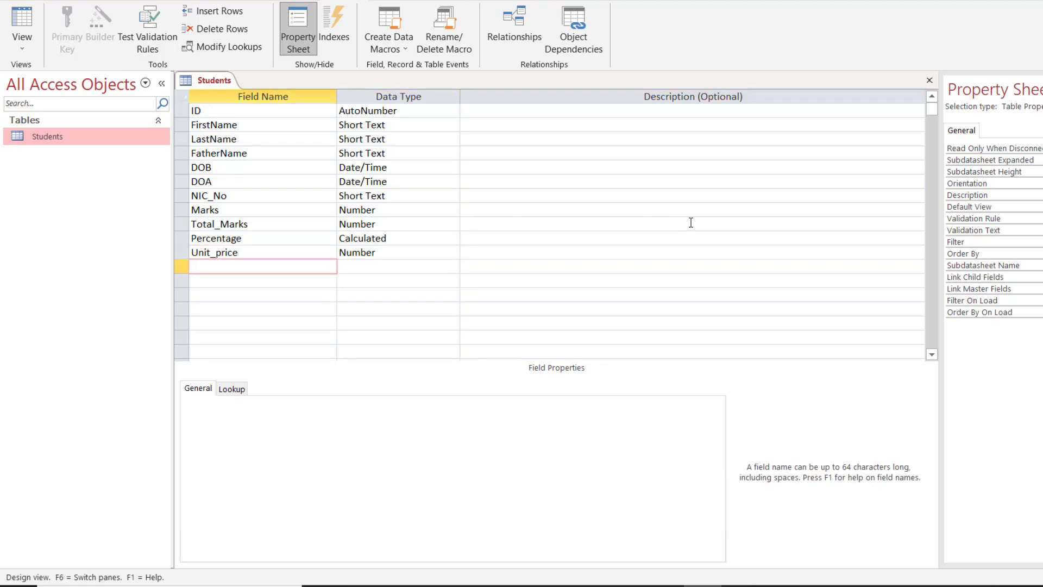
# - Add a Number field named qty below Unit_price
pyautogui.write('qty')
pyautogui.press('Tab')
pyautogui.write('n')
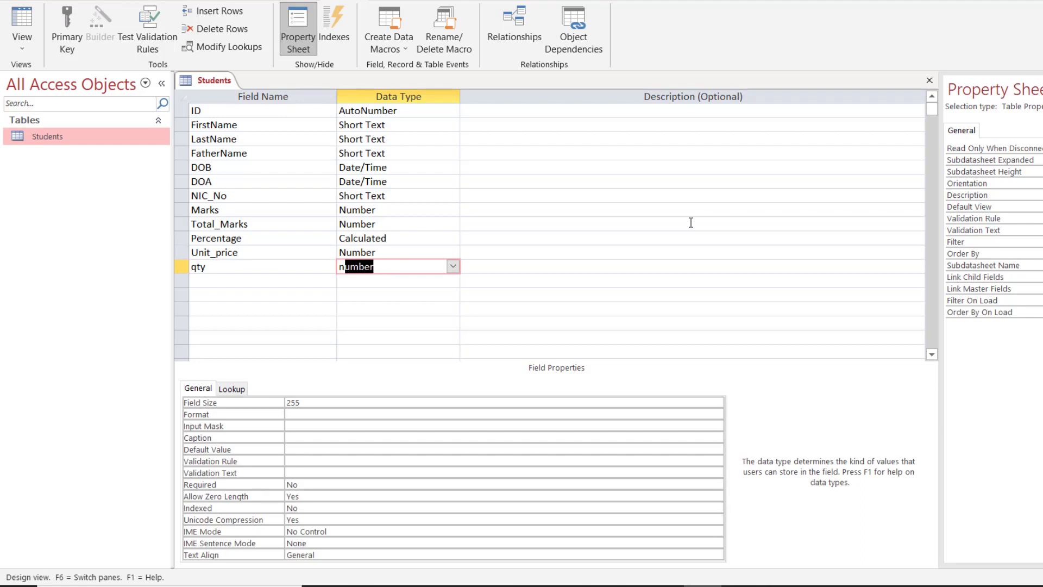
pyautogui.press('Tab')
pyautogui.press('Tab')
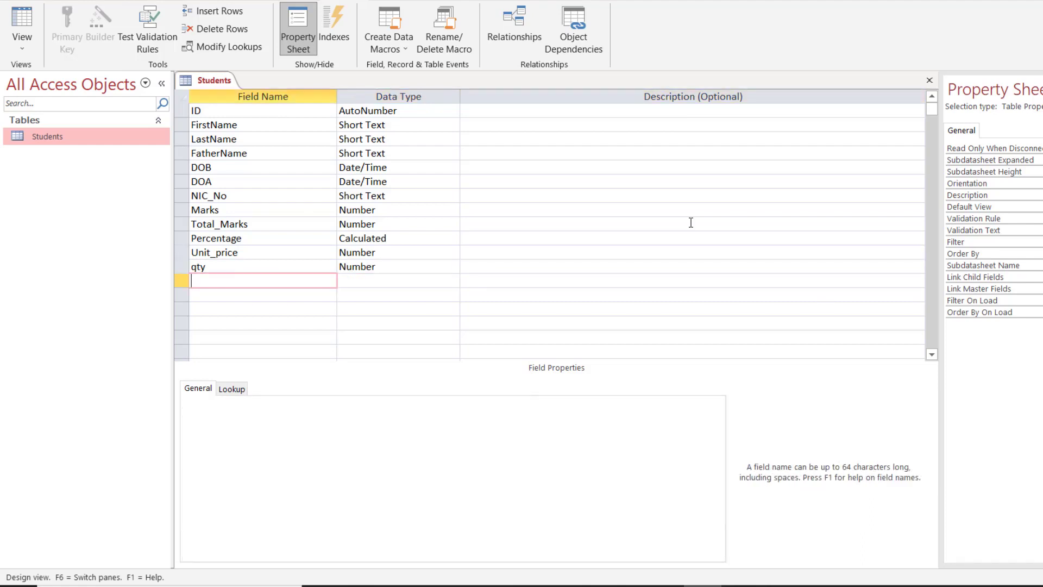
pyautogui.write('Fi')
pyautogui.press('BackSpace')
pyautogui.write('Amount')
pyautogui.press('Tab')
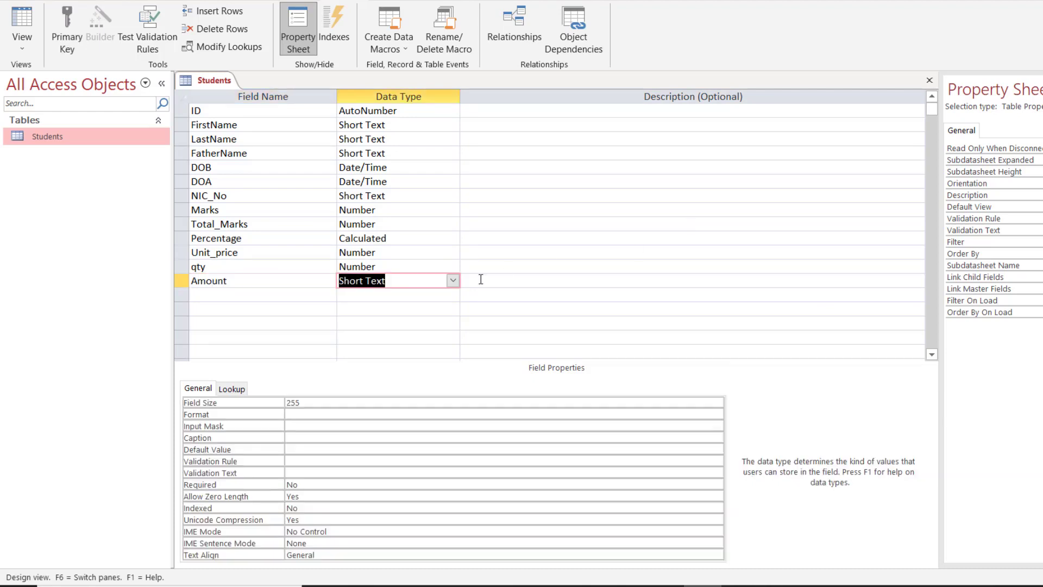
pyautogui.click(453, 281)
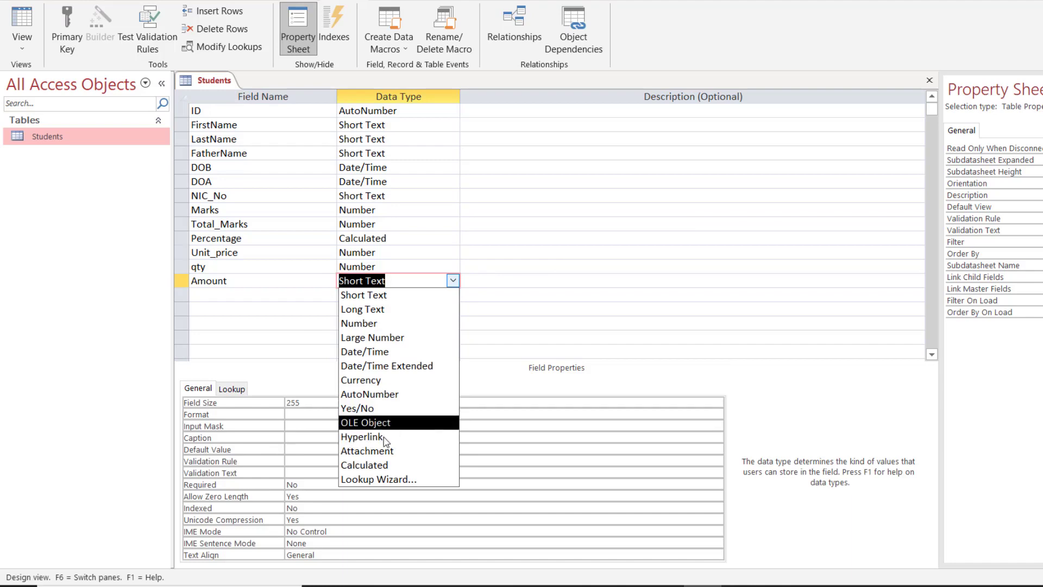
pyautogui.click(372, 465)
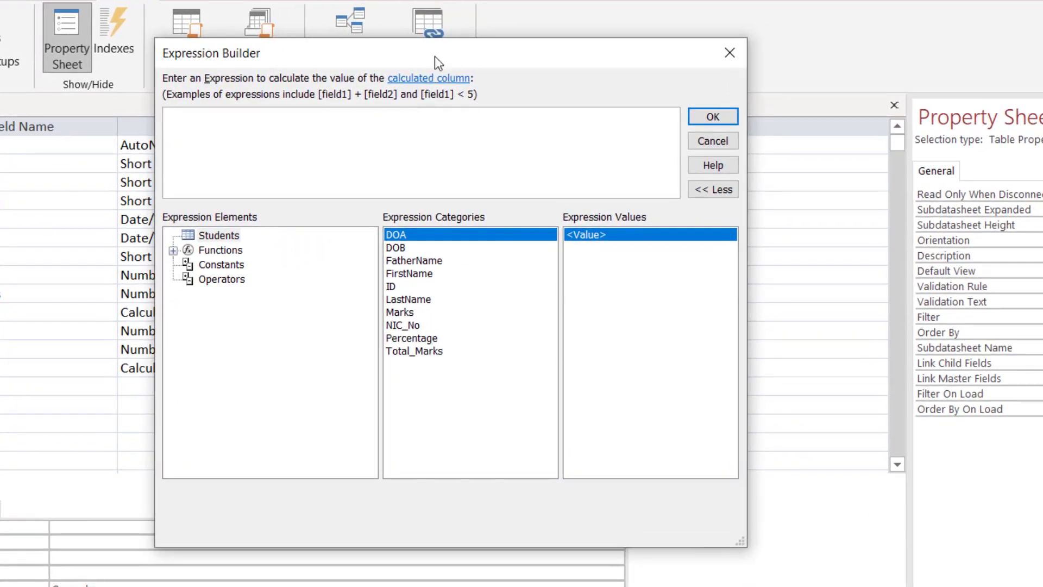
pyautogui.moveTo(435, 56); pyautogui.dragTo(640, 33)
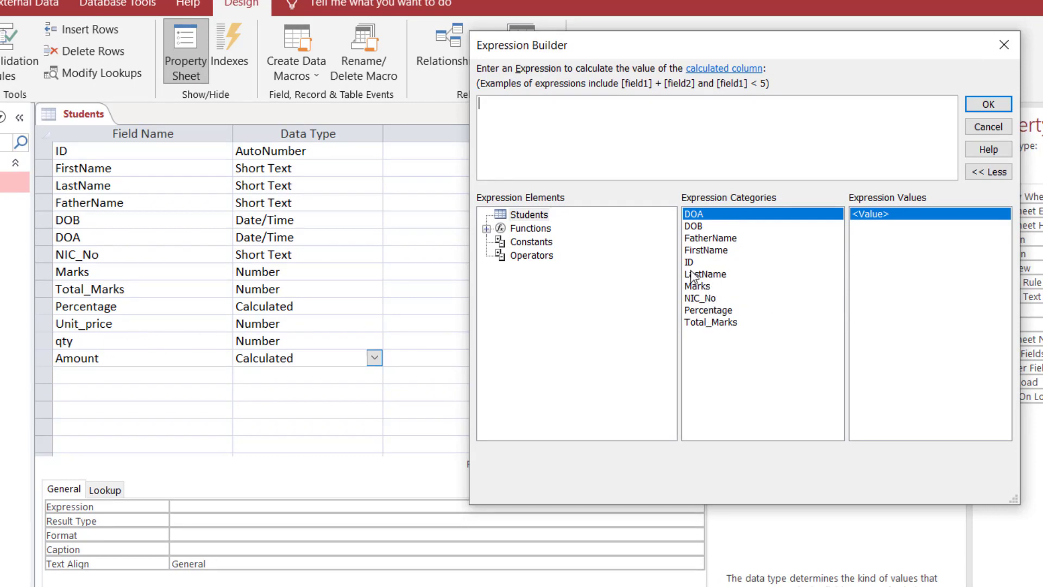
pyautogui.click(981, 125)
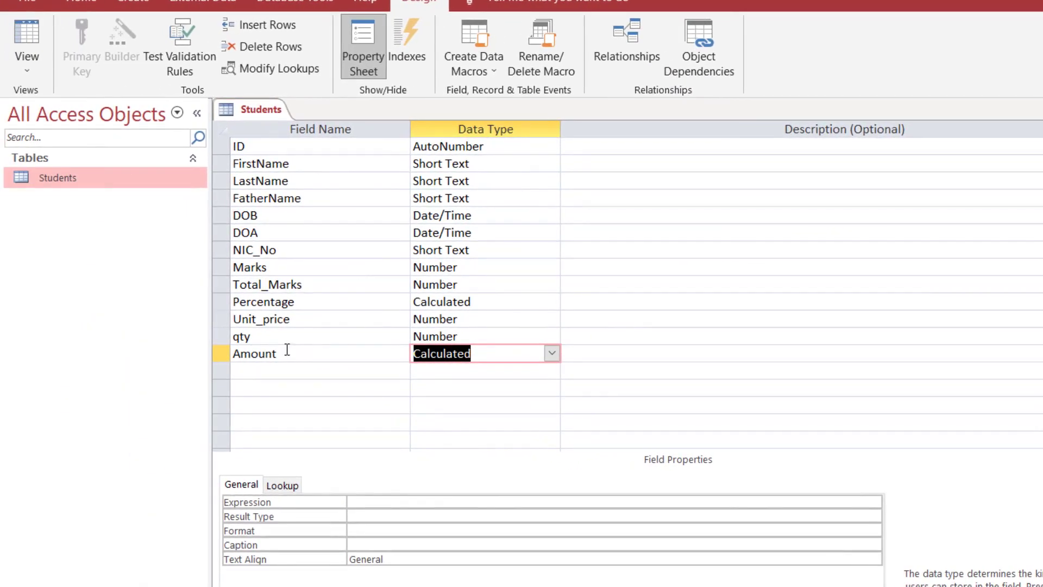
pyautogui.click(166, 355)
pyautogui.press('Delete')
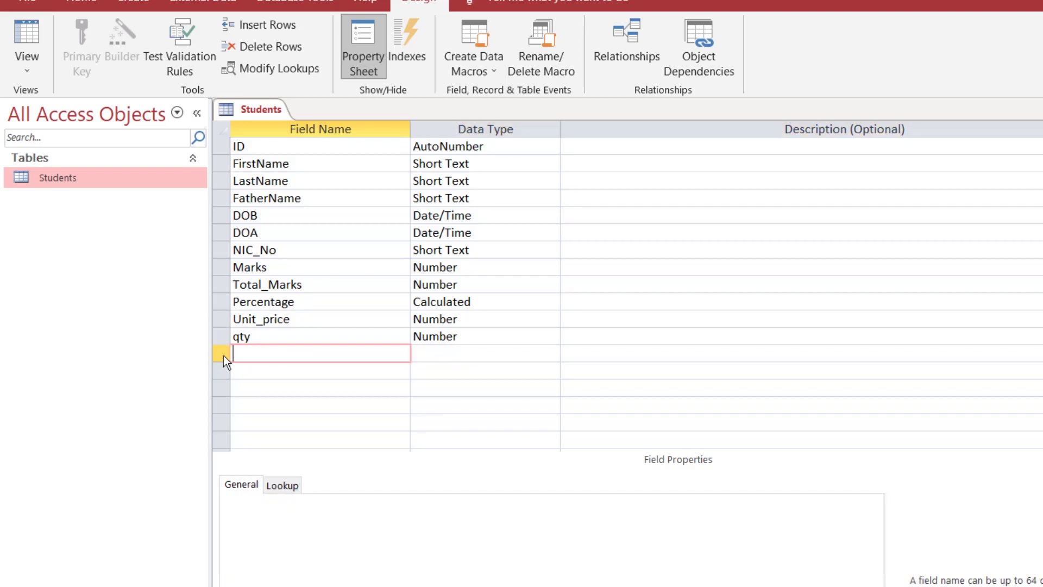
# - Save the table with the new Unit_price and qty fields by switching to Datasheet view, and return to Design view
pyautogui.click(23, 43)
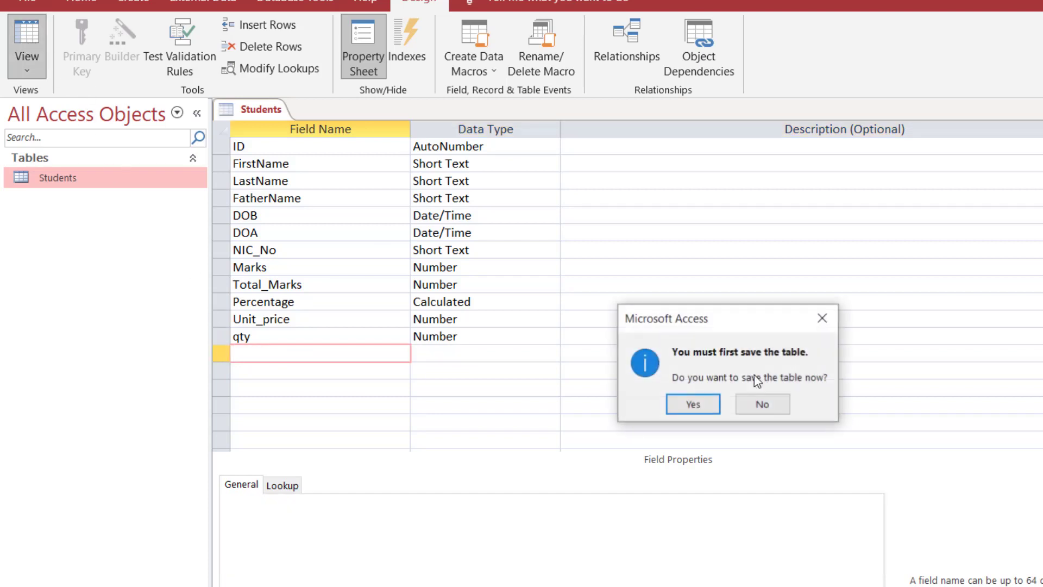
pyautogui.click(677, 402)
pyautogui.click(30, 41)
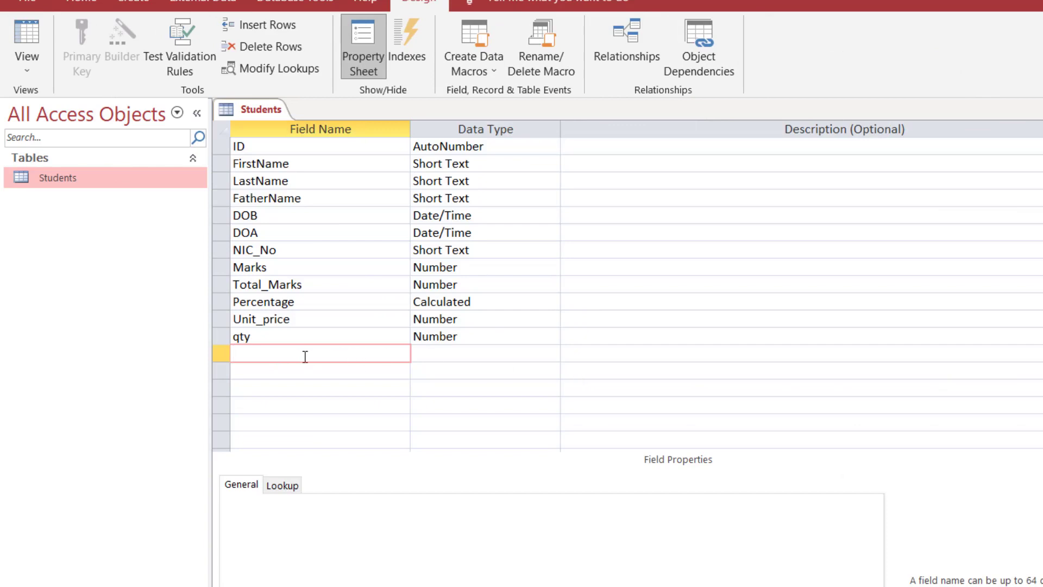
# - Add a field named Amount below qty with the Calculated data type
pyautogui.write('Amount')
pyautogui.press('Tab')
pyautogui.write('c')
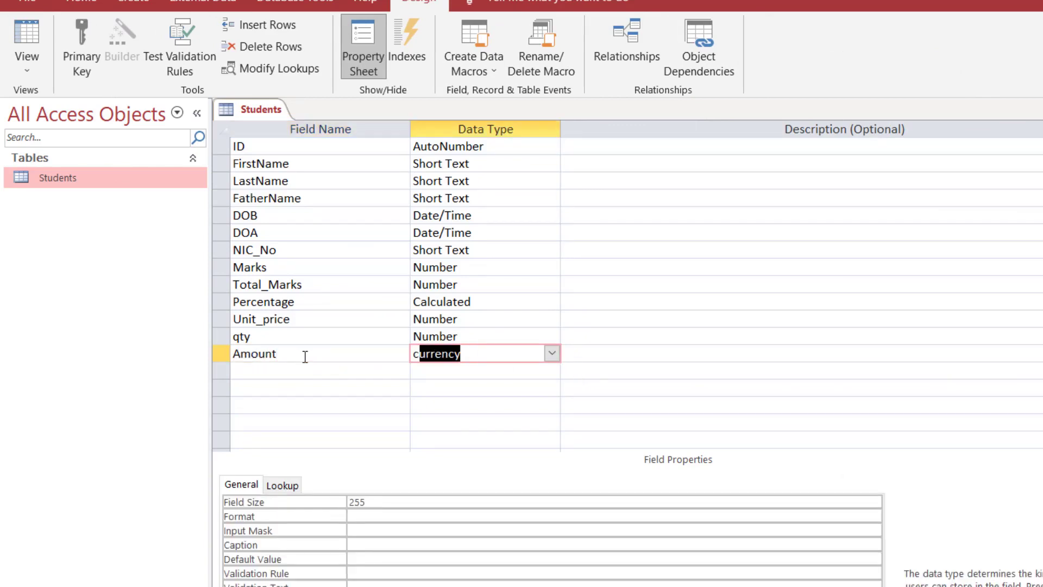
pyautogui.write('c')
pyautogui.press('BackSpace')
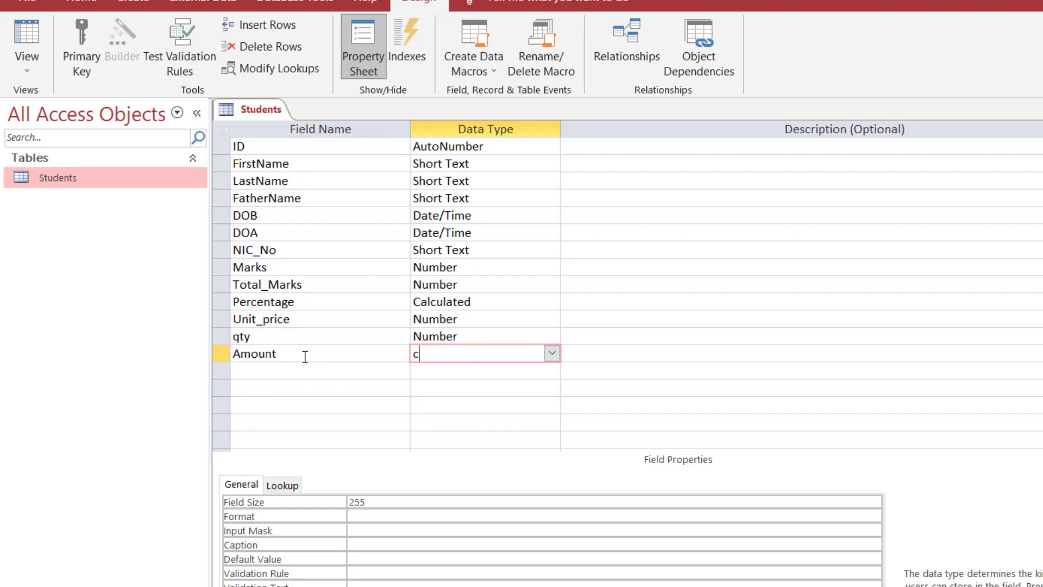
pyautogui.write('alcul')
pyautogui.press('Return')
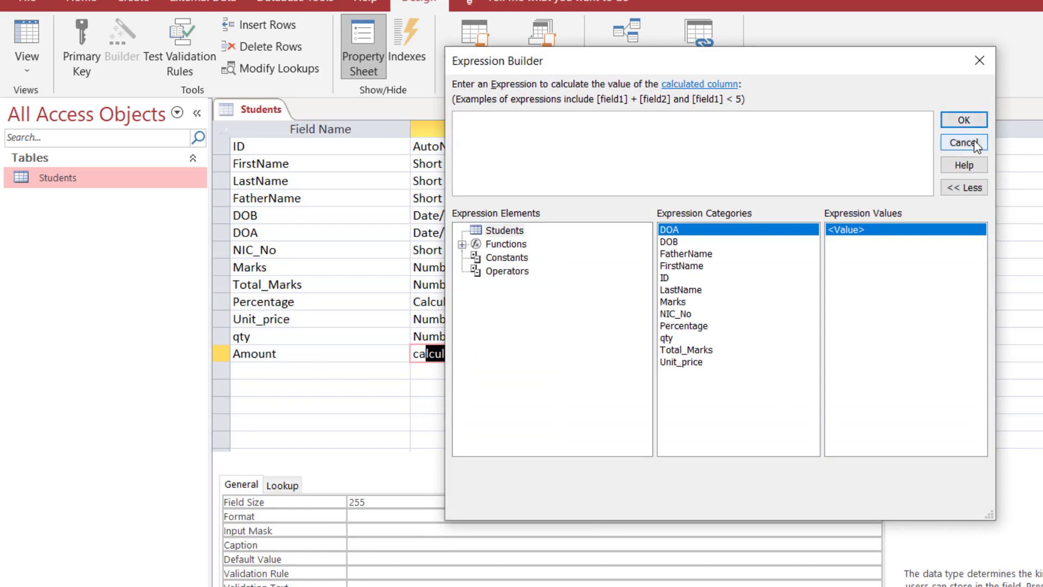
# - Build the Amount field's expression as [qty] * [Unit_price] and accept it
pyautogui.moveTo(734, 59); pyautogui.dragTo(915, 96)
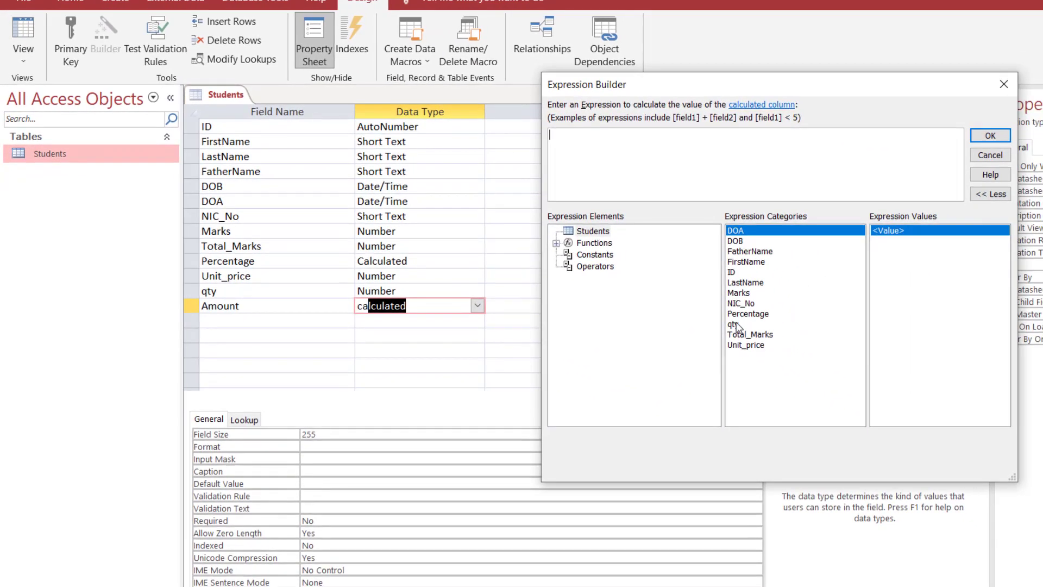
pyautogui.click(849, 375)
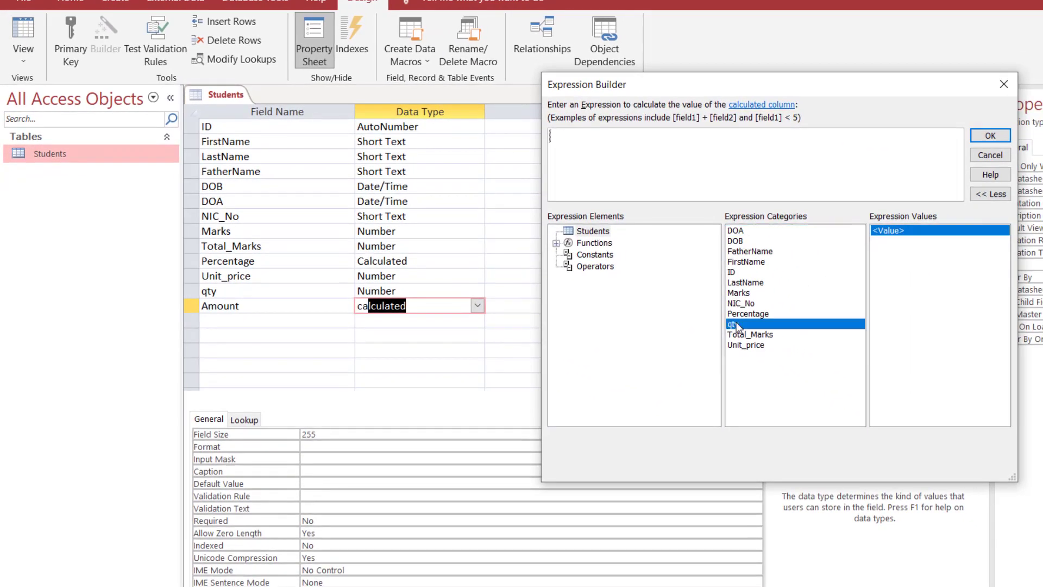
pyautogui.doubleClick(738, 325)
pyautogui.click(747, 345)
pyautogui.doubleClick(747, 346)
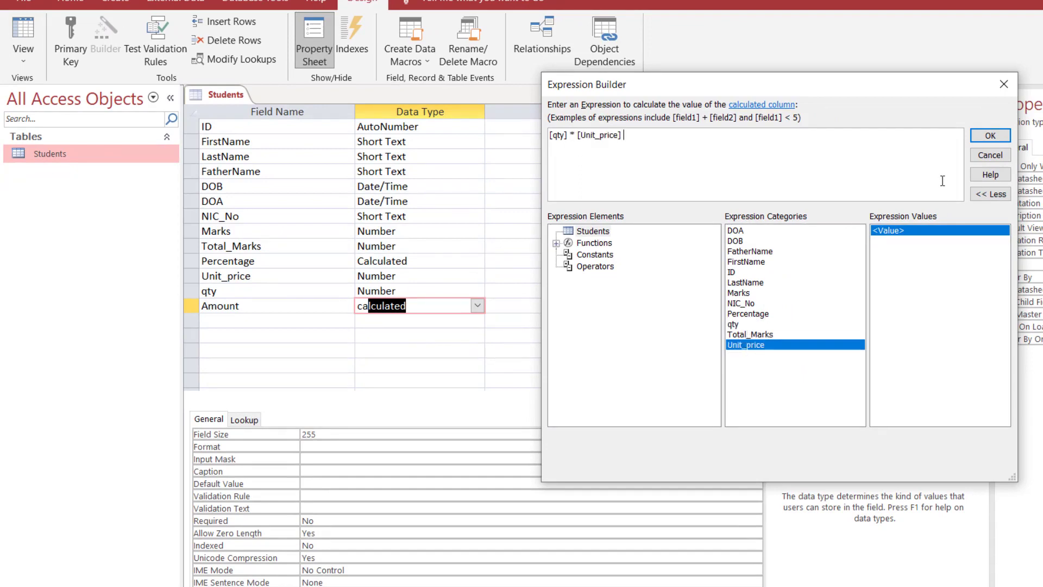
pyautogui.click(989, 135)
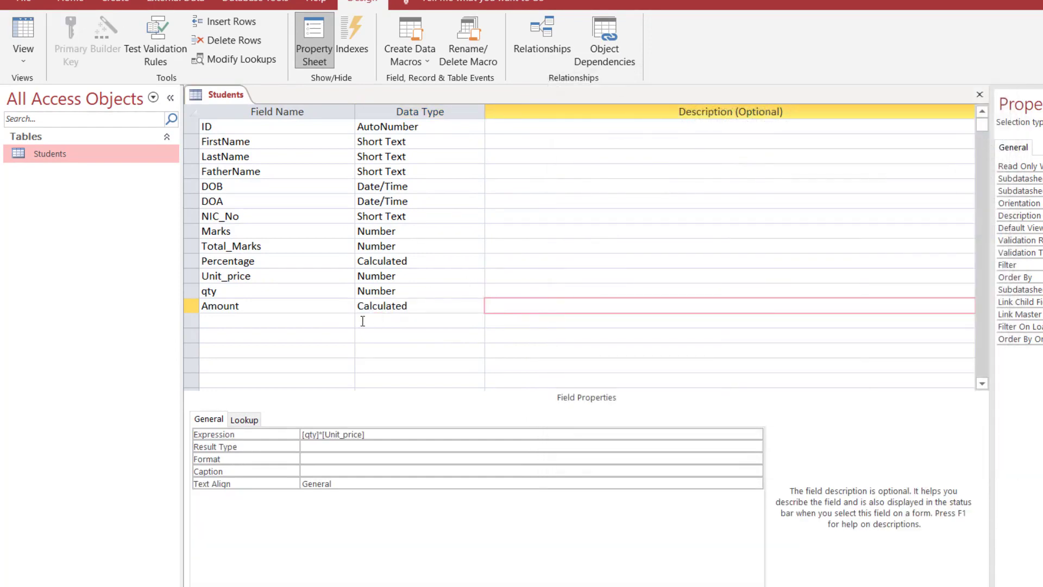
# - Save the table design and check the properties of the Amount field
pyautogui.click(283, 321)
pyautogui.hotkey('ctrl', 's')
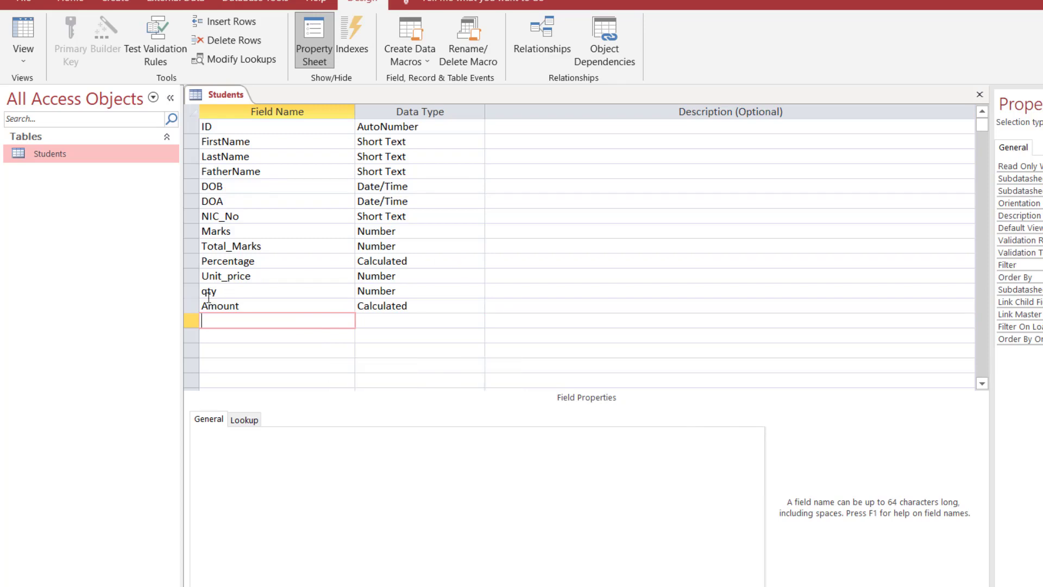
pyautogui.click(416, 305)
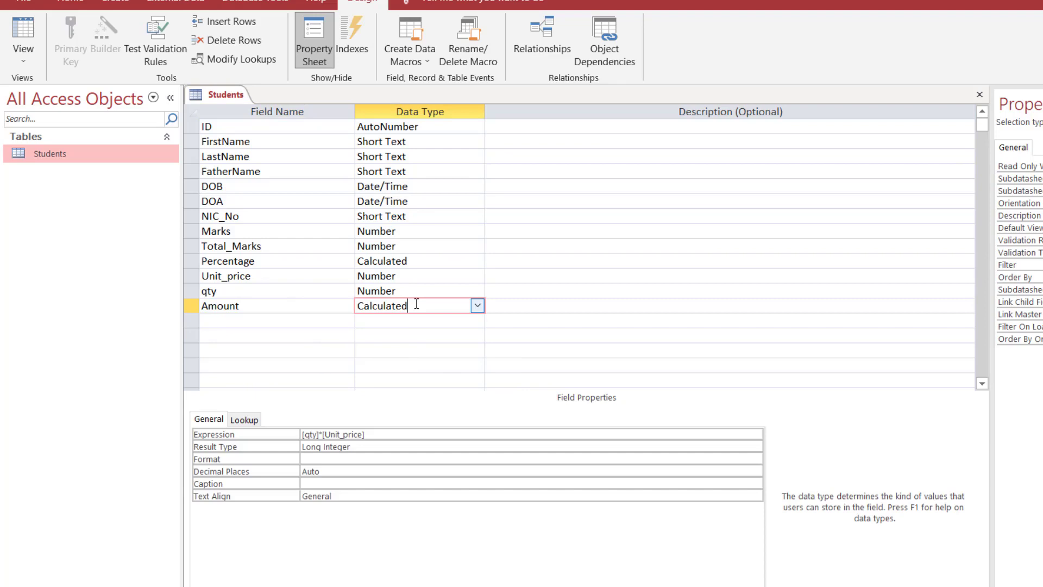
# - Add a field named GST below Amount with the Calculated data type
pyautogui.click(253, 322)
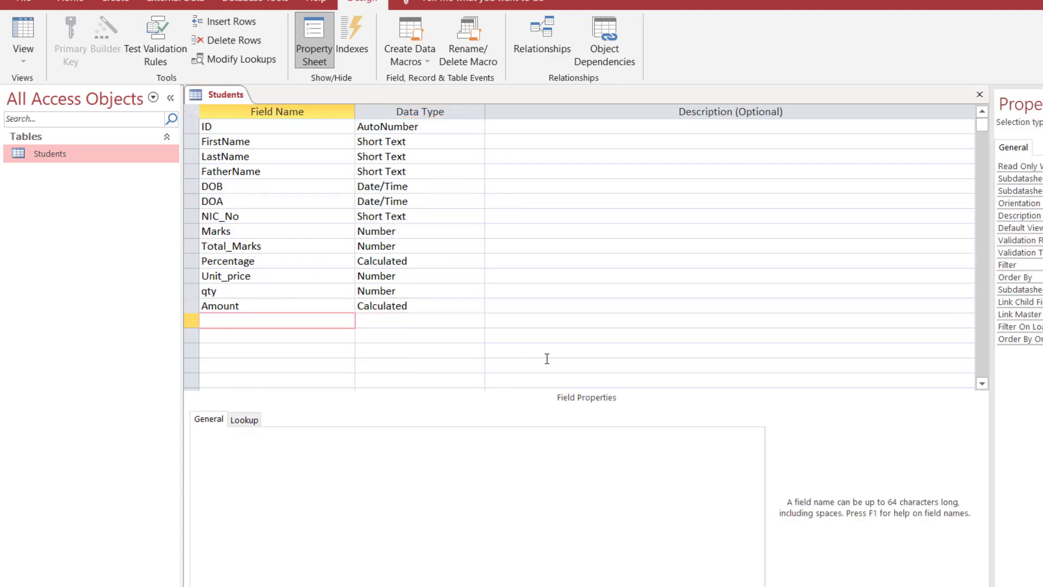
pyautogui.write('GST')
pyautogui.click(451, 323)
pyautogui.click(477, 321)
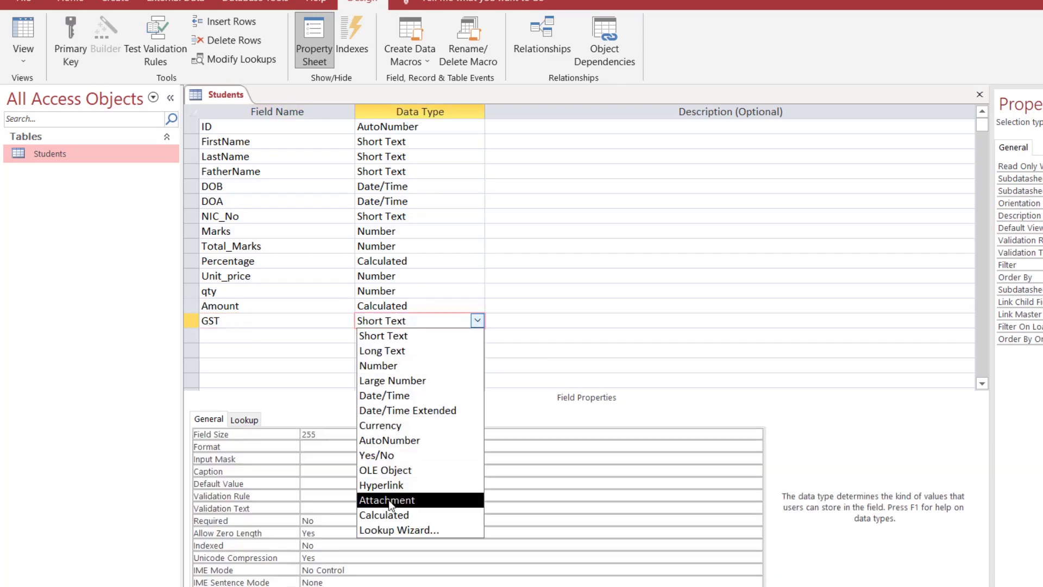
pyautogui.click(389, 515)
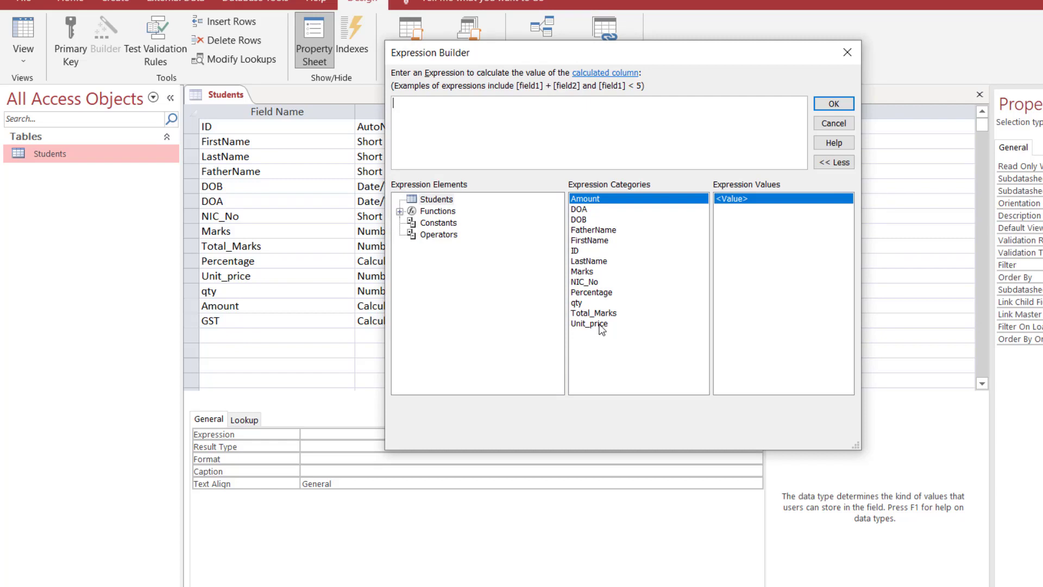
# - Build the GST field's expression as ([Amount] * 17)/100 and accept it
pyautogui.doubleClick(600, 201)
pyautogui.write('*1')
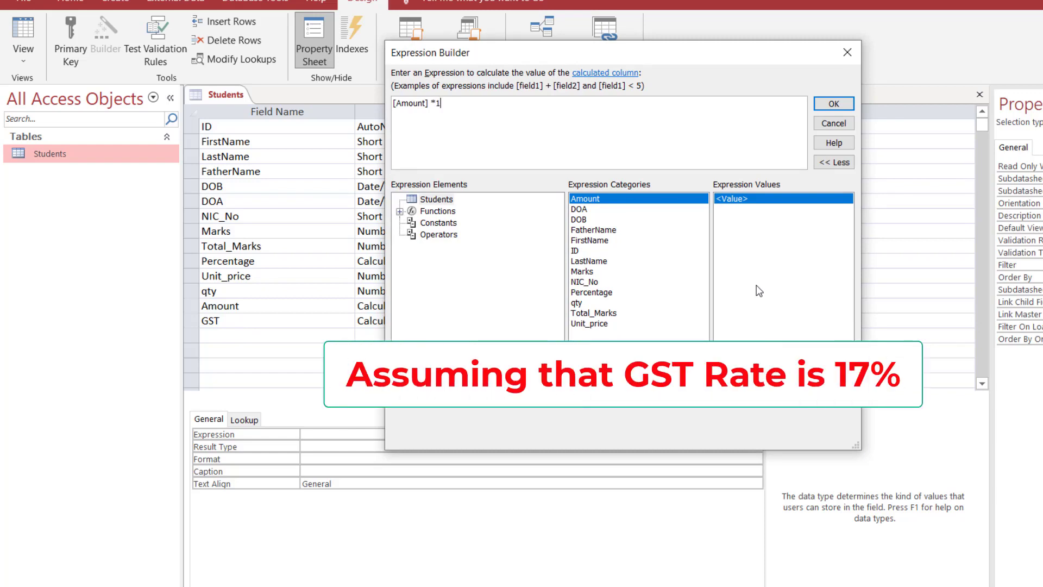
pyautogui.write('7')
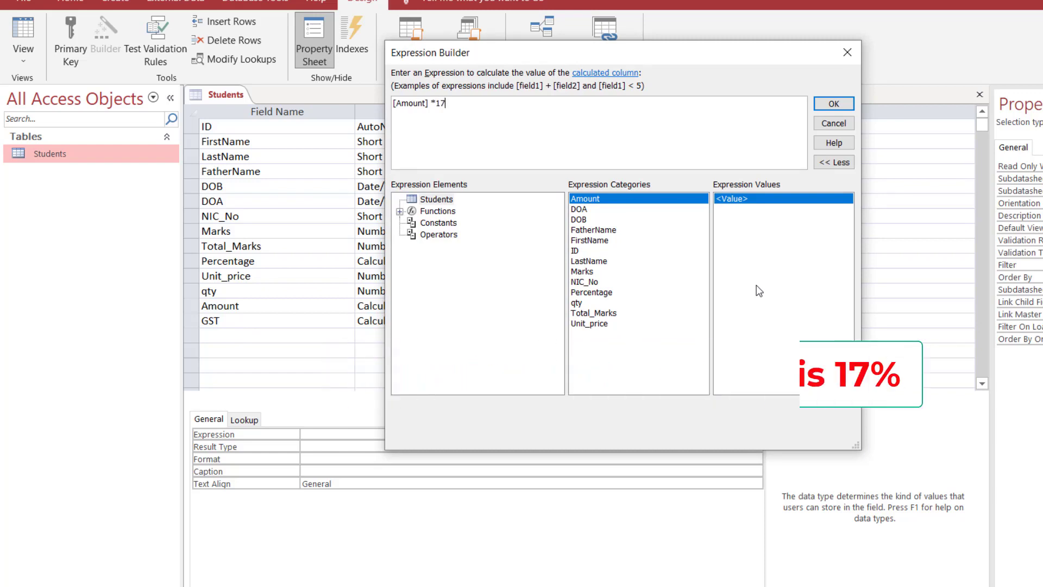
pyautogui.write(')')
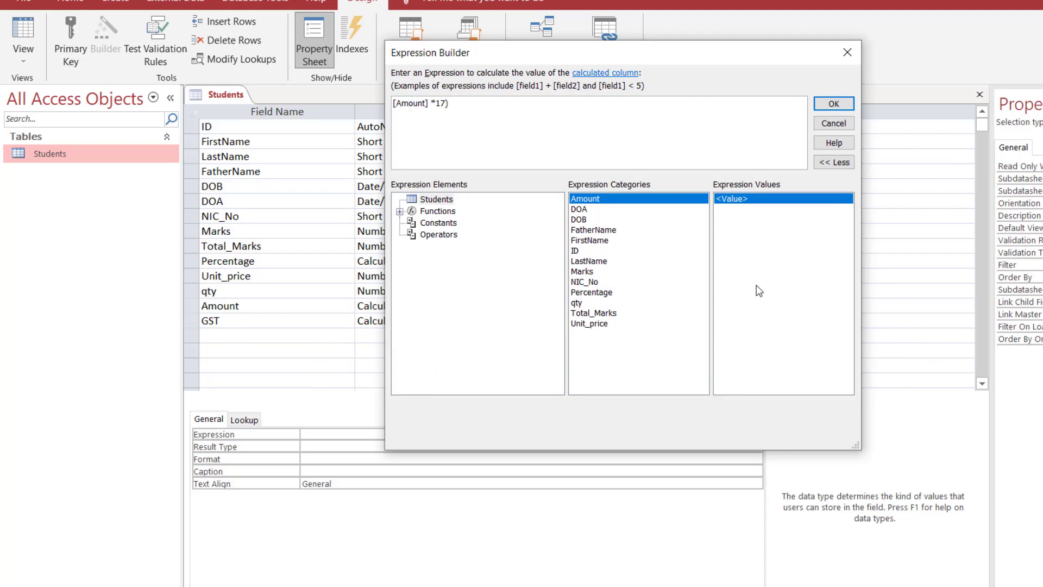
pyautogui.write('(')
pyautogui.write('/100')
pyautogui.click(845, 108)
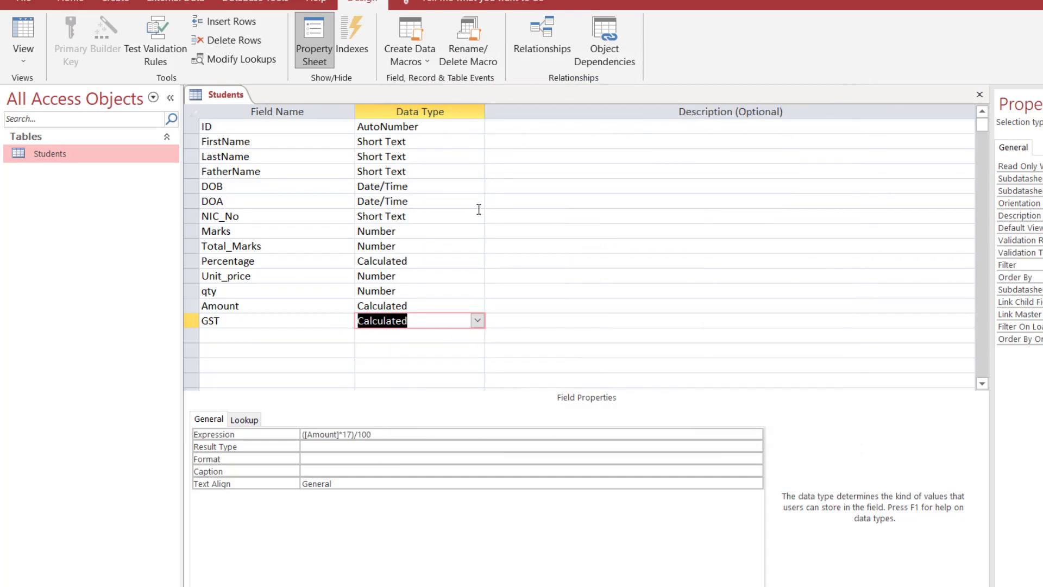
# - Add a field named Total_Amount below GST with the Calculated data type
pyautogui.click(255, 338)
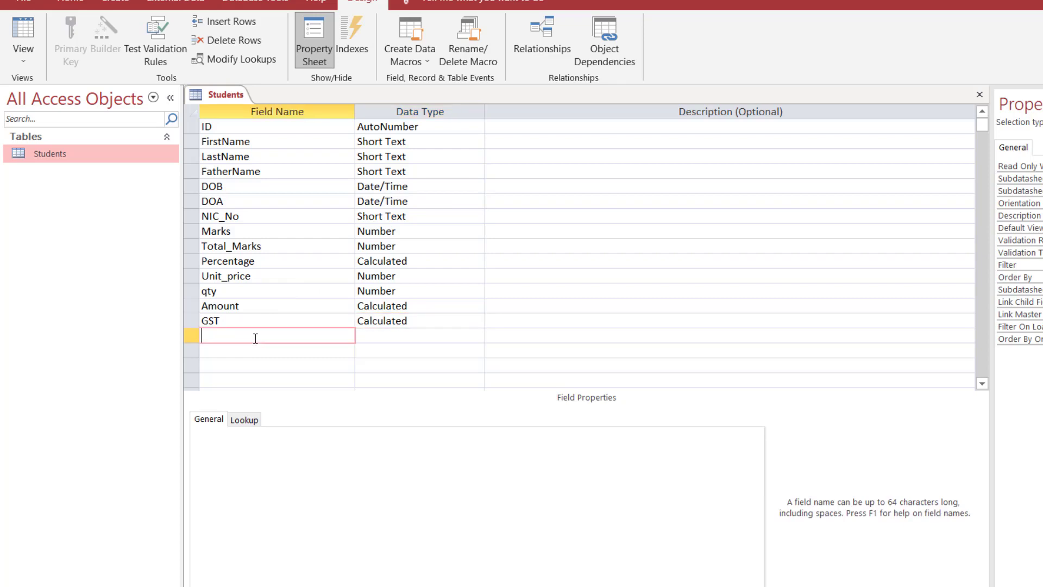
pyautogui.write('Total _Amount')
pyautogui.press('Tab')
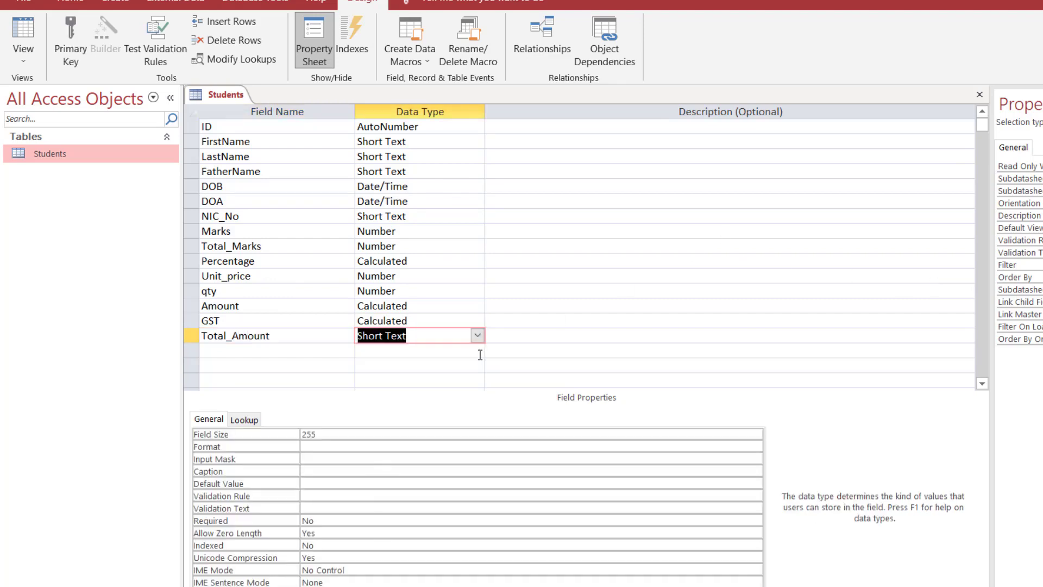
pyautogui.click(476, 336)
pyautogui.click(400, 524)
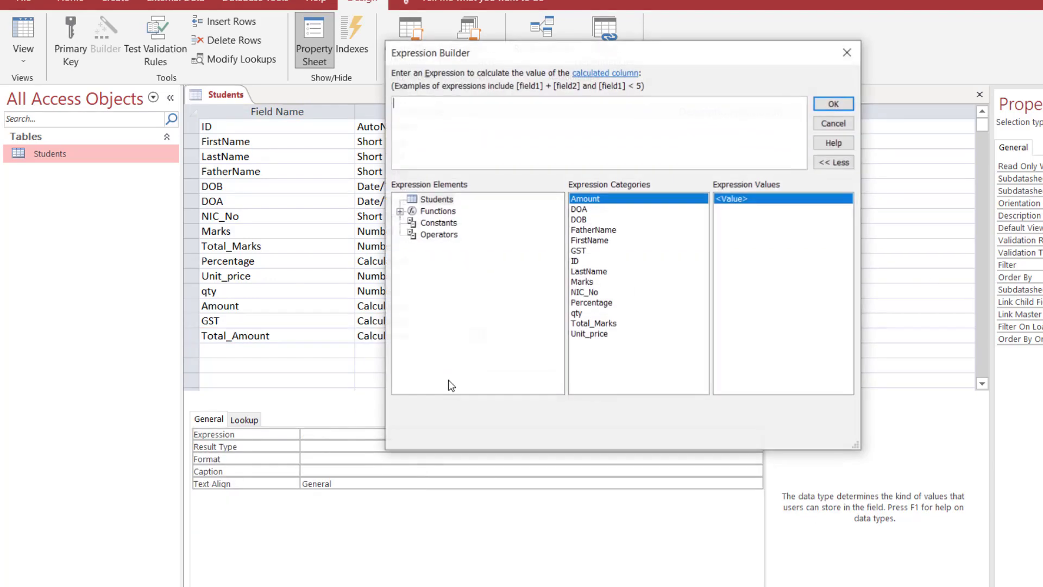
# - Build the Total_Amount expression as [Amount] + [GST], accept it and review the Amount, GST and Total_Amount field properties
pyautogui.moveTo(560, 60); pyautogui.dragTo(634, 57)
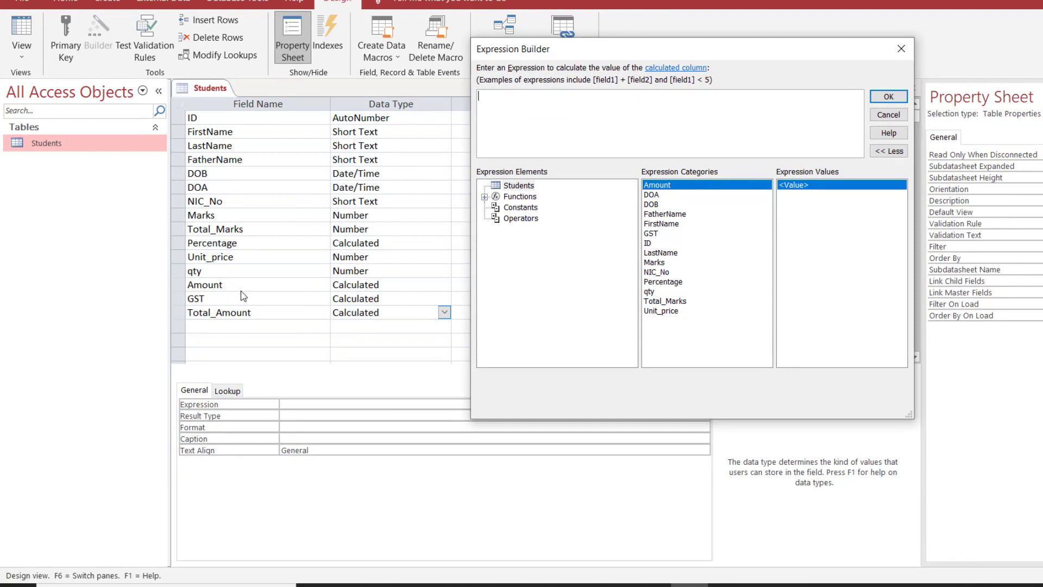
pyautogui.doubleClick(661, 185)
pyautogui.write('+')
pyautogui.doubleClick(651, 233)
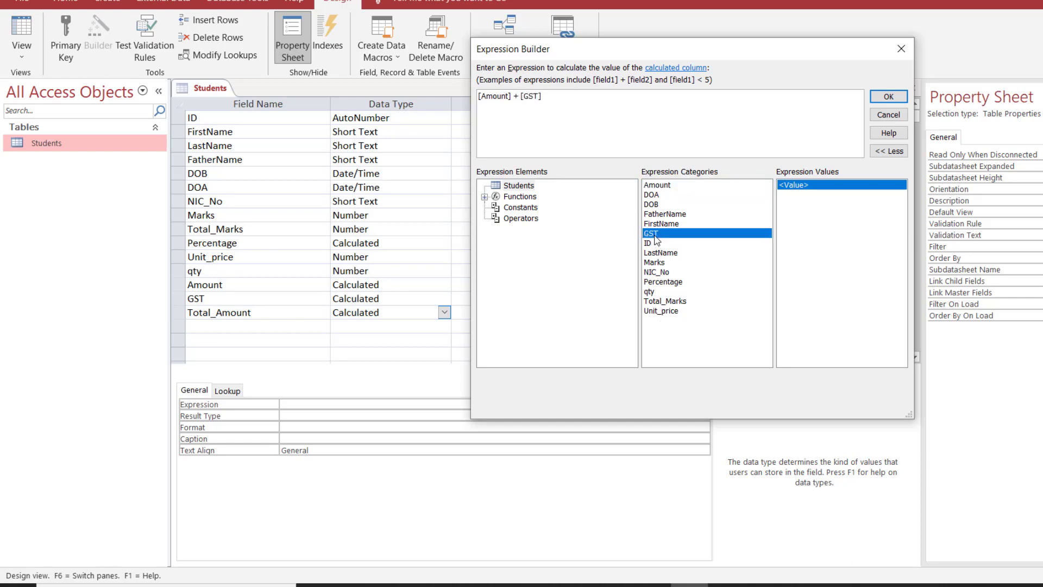
pyautogui.click(889, 97)
pyautogui.click(390, 326)
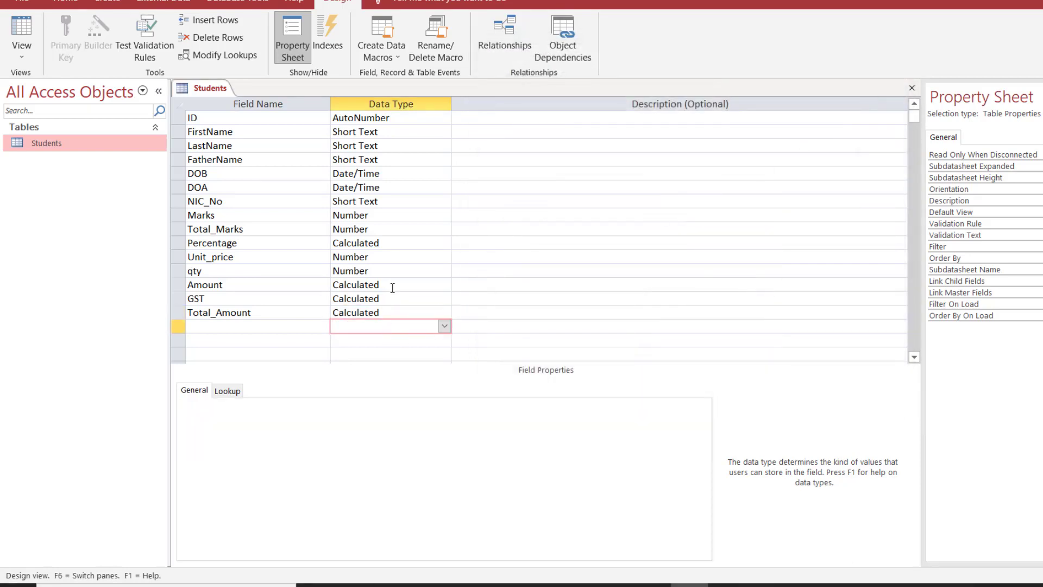
pyautogui.click(392, 286)
pyautogui.click(390, 299)
pyautogui.click(388, 313)
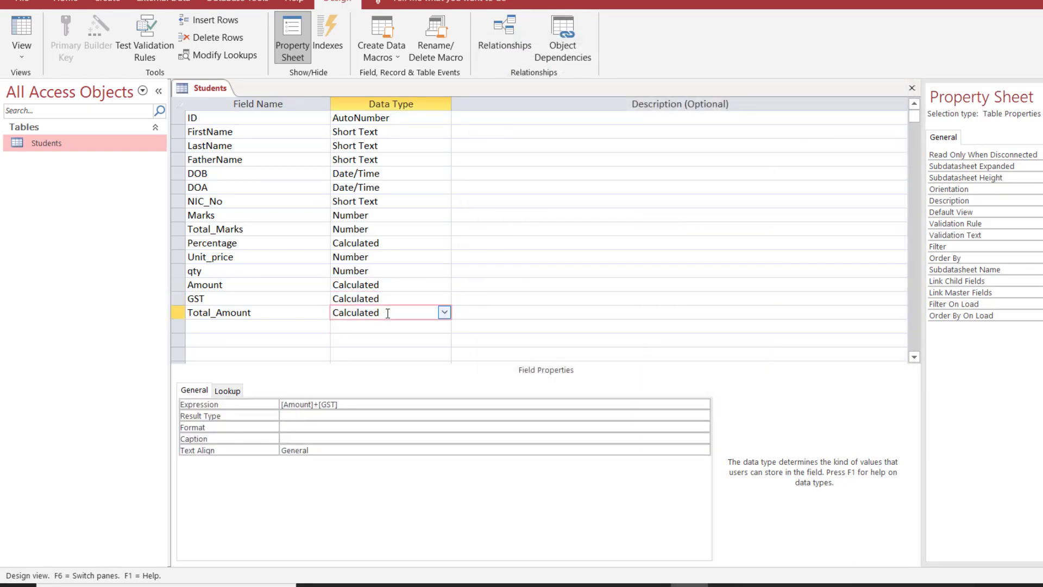
# - Save the table while switching to Datasheet view and enter 200 as the first record's Unit_price
pyautogui.click(21, 30)
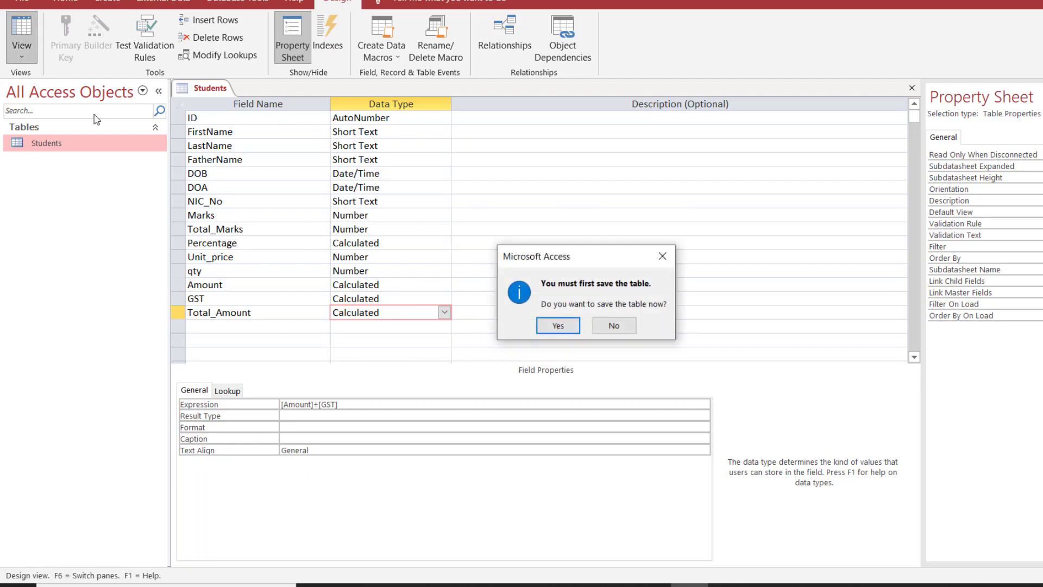
pyautogui.click(558, 326)
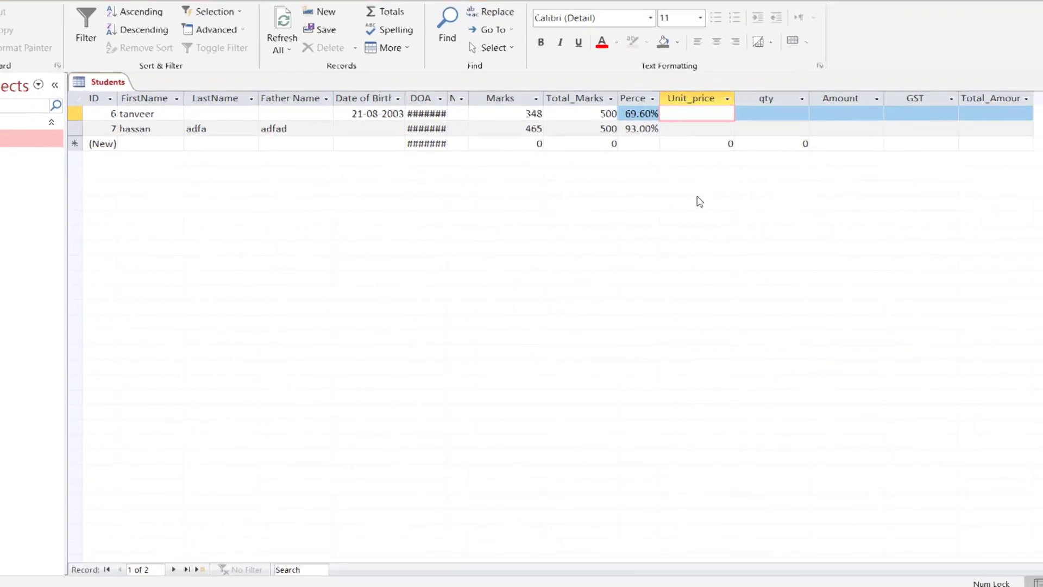
pyautogui.write('200')
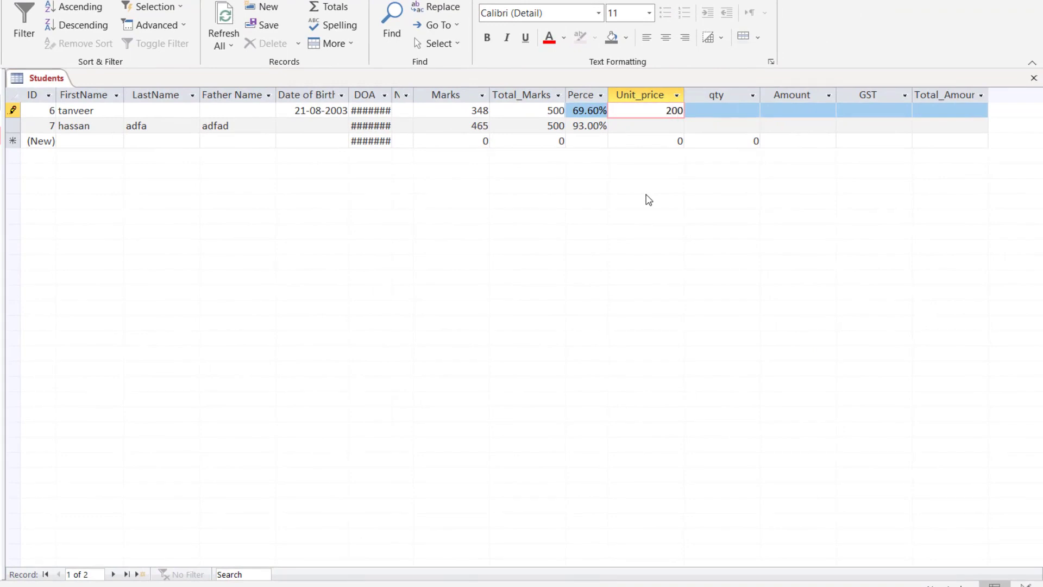
pyautogui.press('Tab')
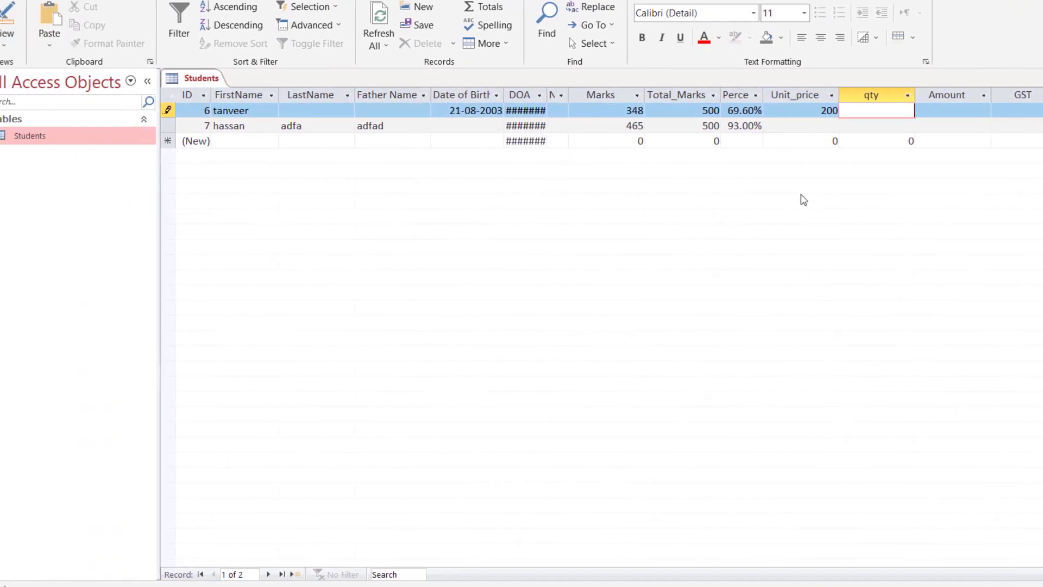
# - Return to Design view and change the Unit_price field's data type to Currency
pyautogui.click(22, 32)
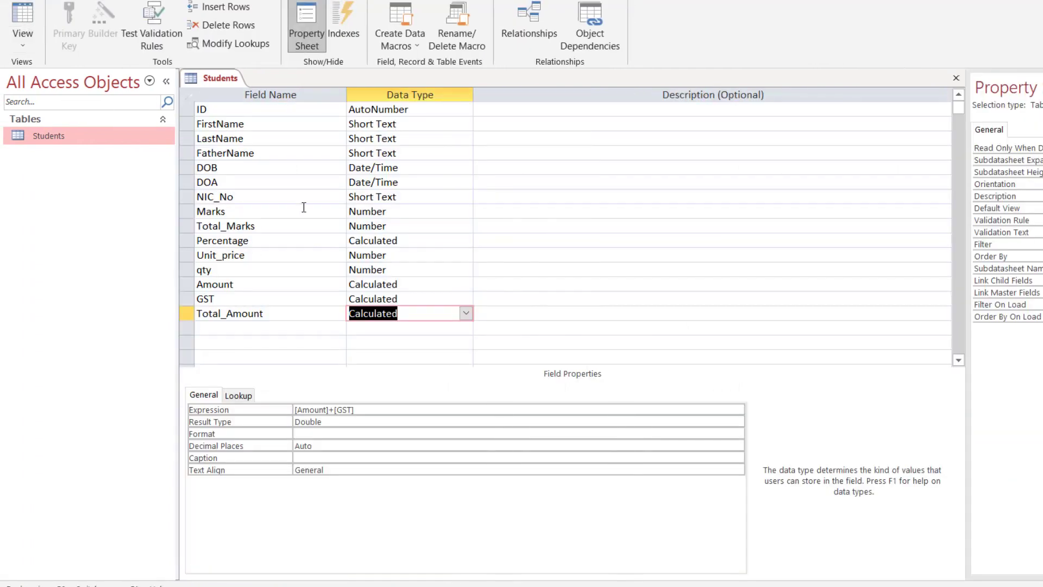
pyautogui.click(396, 255)
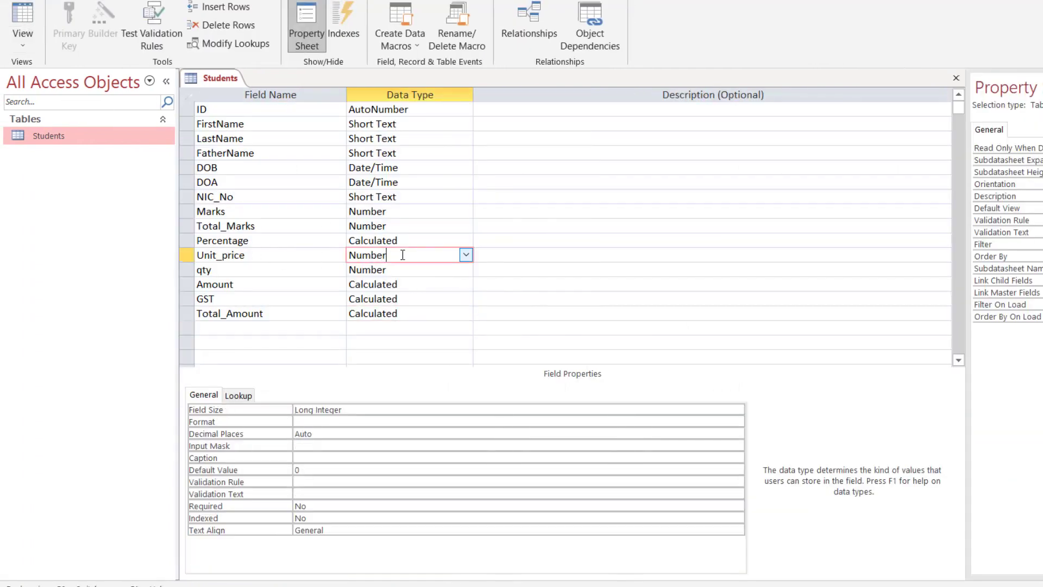
pyautogui.click(466, 255)
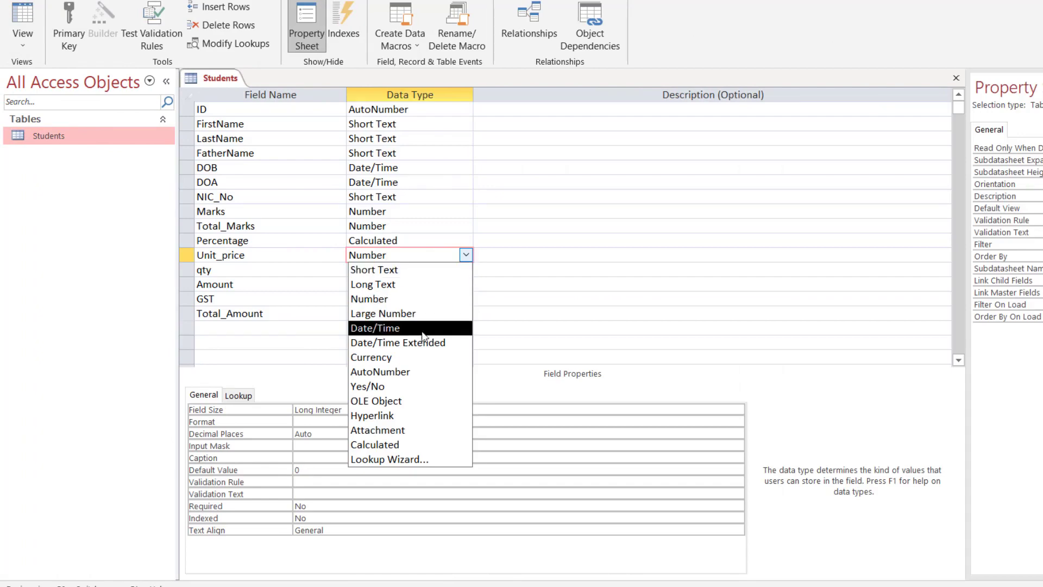
pyautogui.click(409, 357)
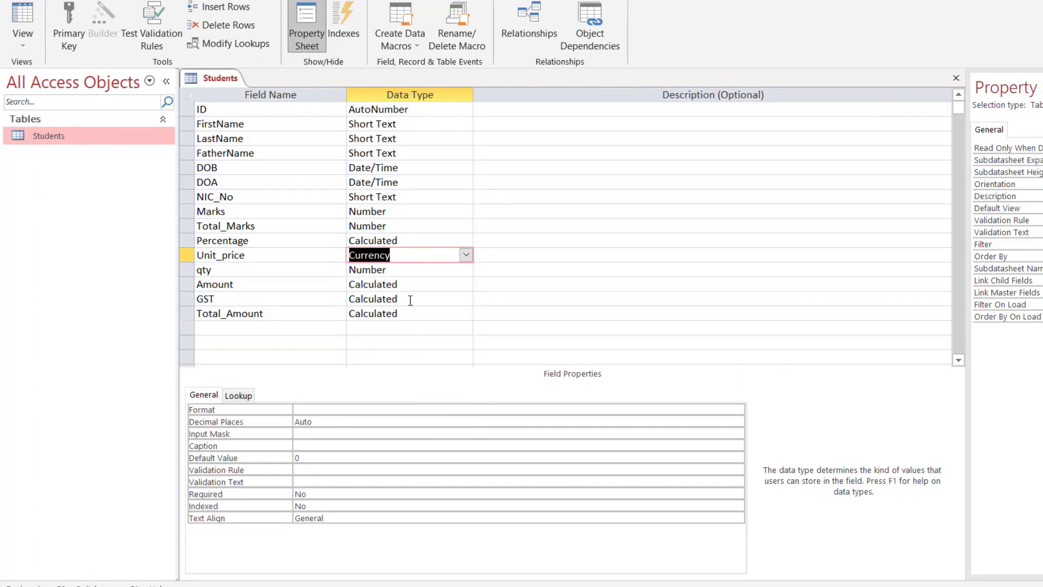
pyautogui.click(418, 266)
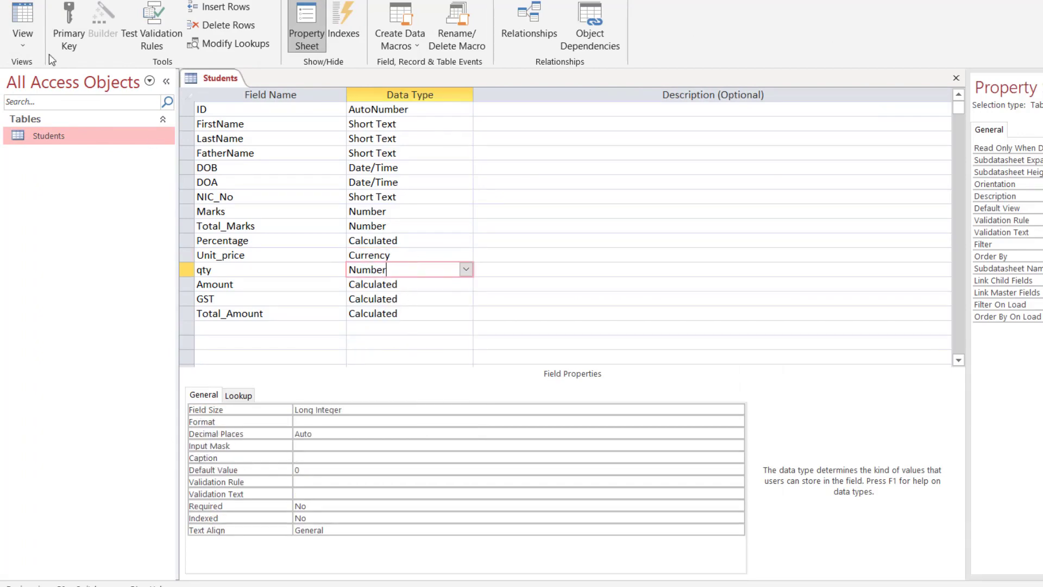
# - Save the table despite the dependent calculated columns, switching to Datasheet view, and check the first record's Unit_price format
pyautogui.click(22, 16)
pyautogui.click(589, 325)
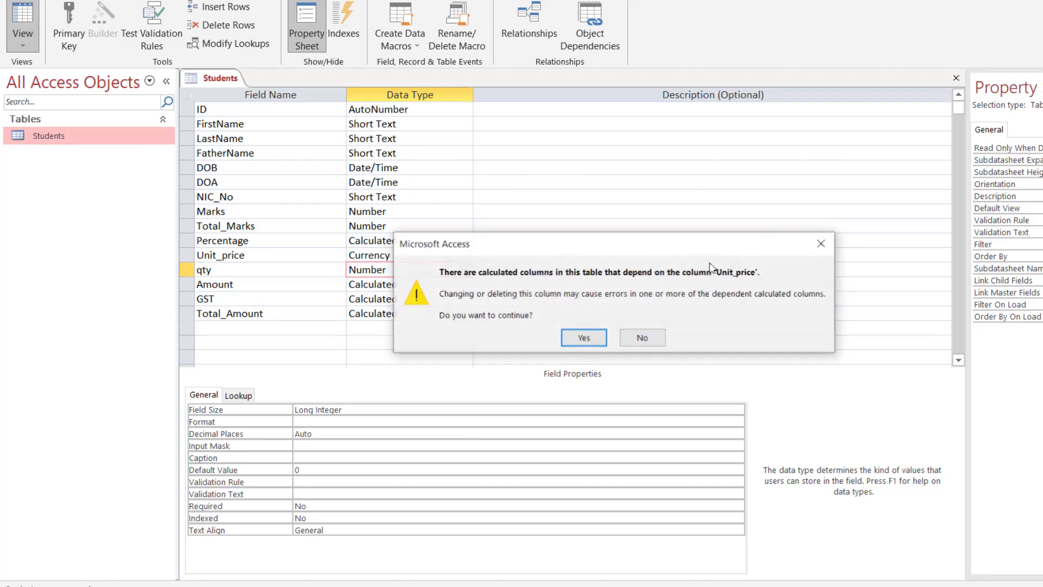
pyautogui.click(584, 338)
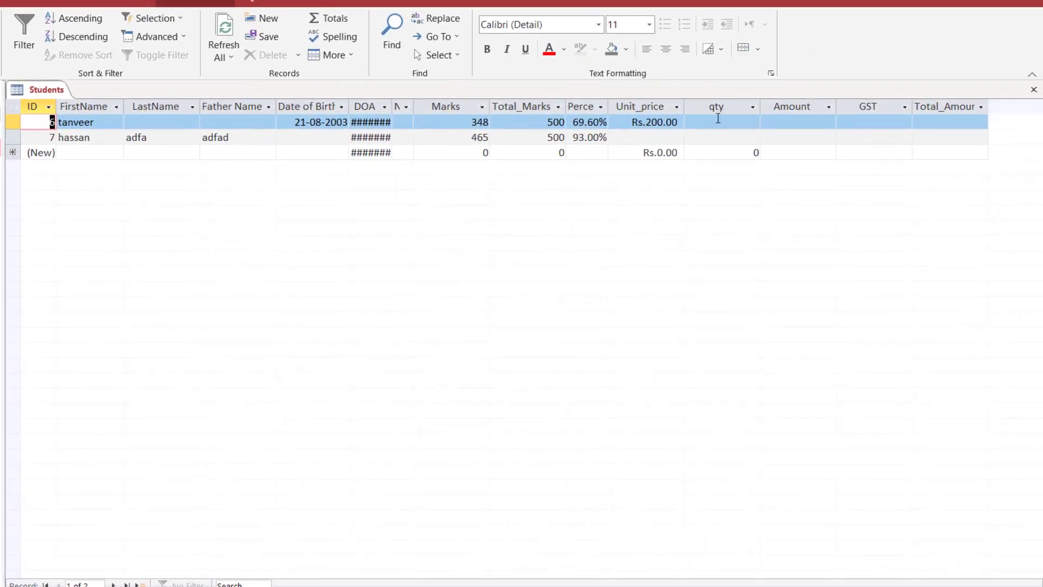
pyautogui.moveTo(629, 122); pyautogui.dragTo(680, 123)
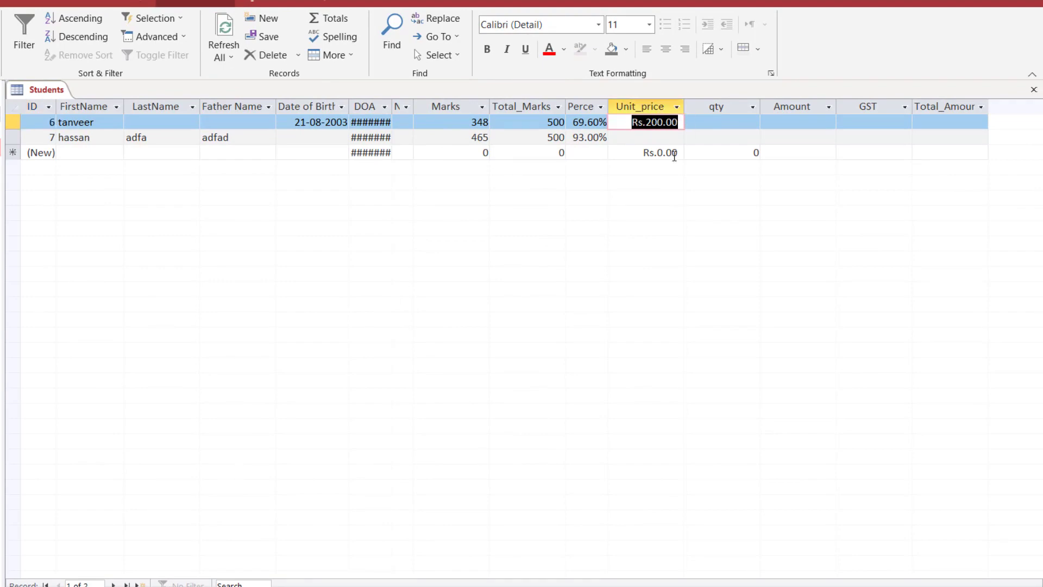
pyautogui.click(648, 122)
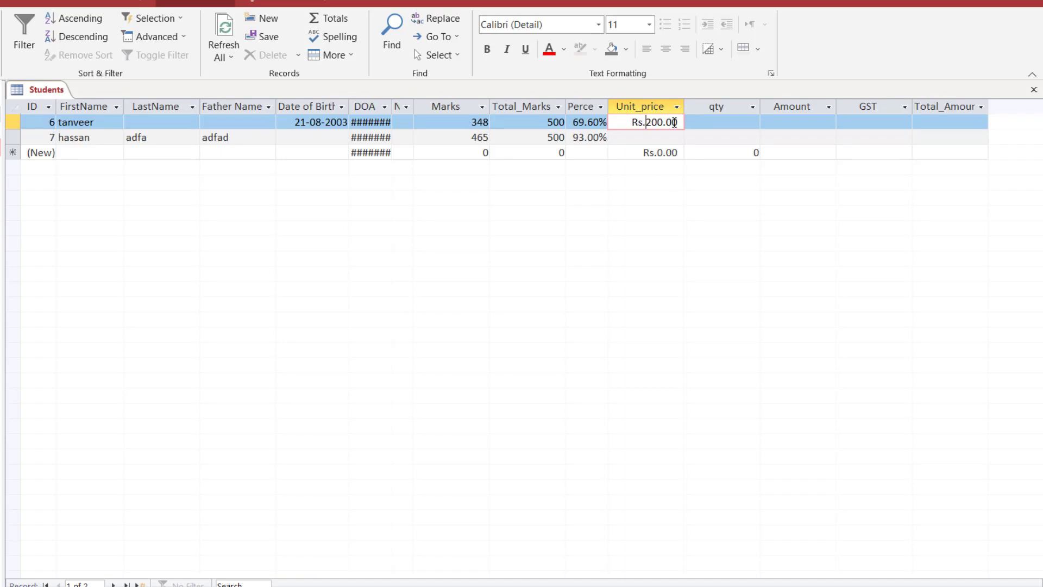
# - Enter 100 as the first record's qty and check its calculated Amount, GST and Total_Amount
pyautogui.click(731, 122)
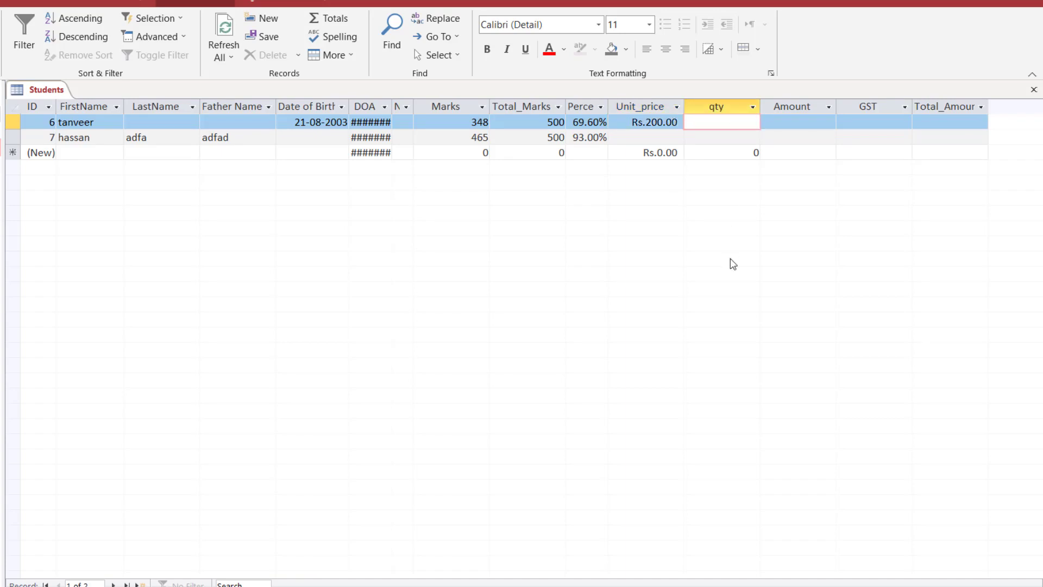
pyautogui.write('100')
pyautogui.press('Tab')
pyautogui.press('Tab')
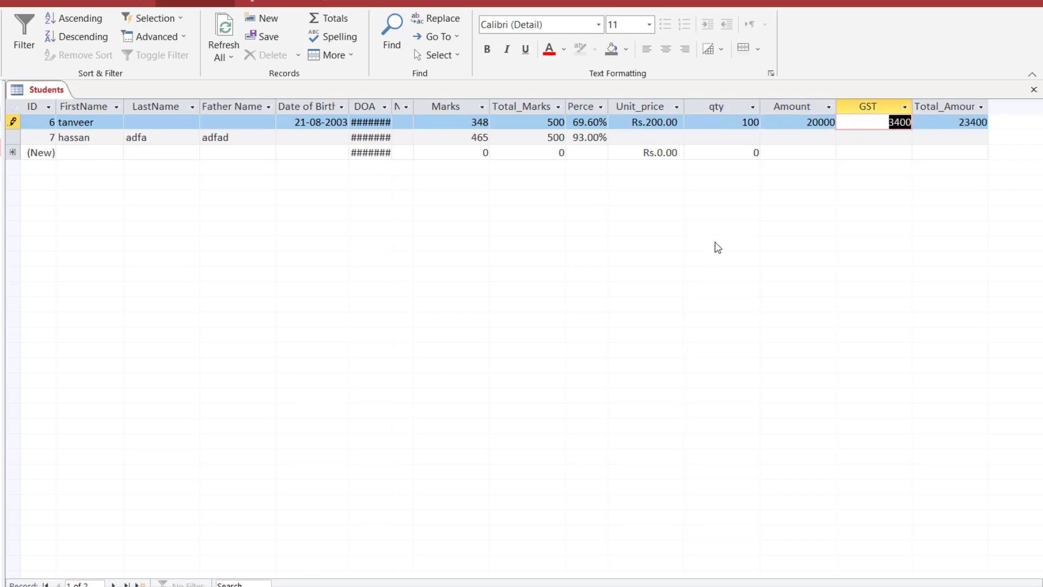
pyautogui.click(797, 122)
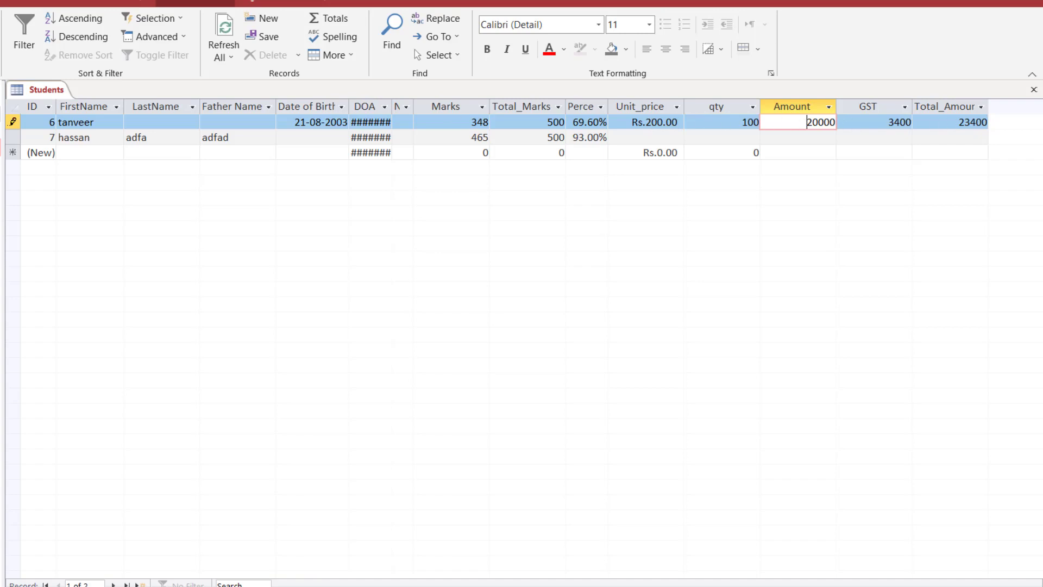
# - Return to Design view and set the Amount field's format to Currency
pyautogui.hotkey('ctrl', '.')
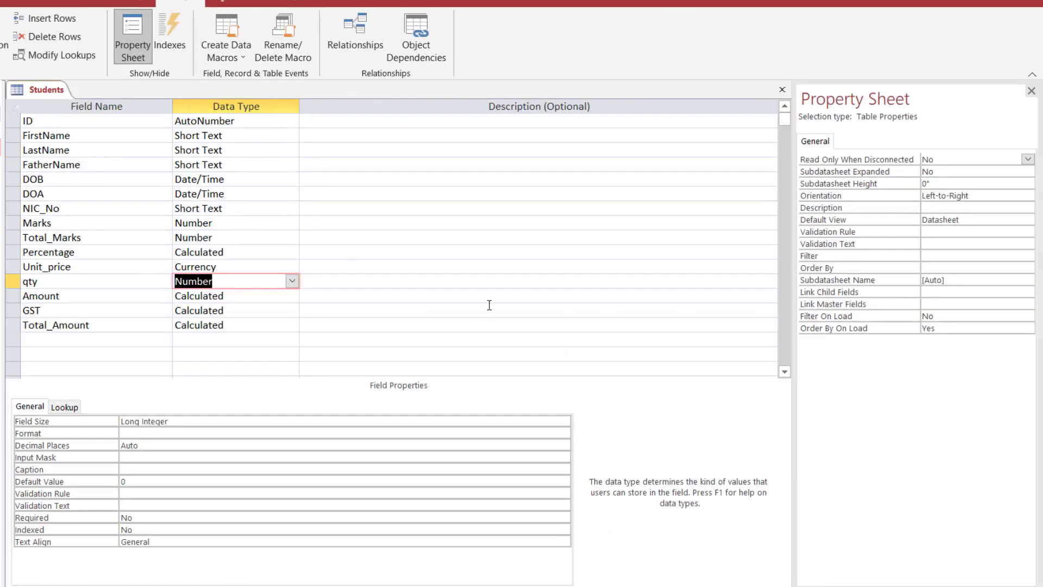
pyautogui.click(111, 296)
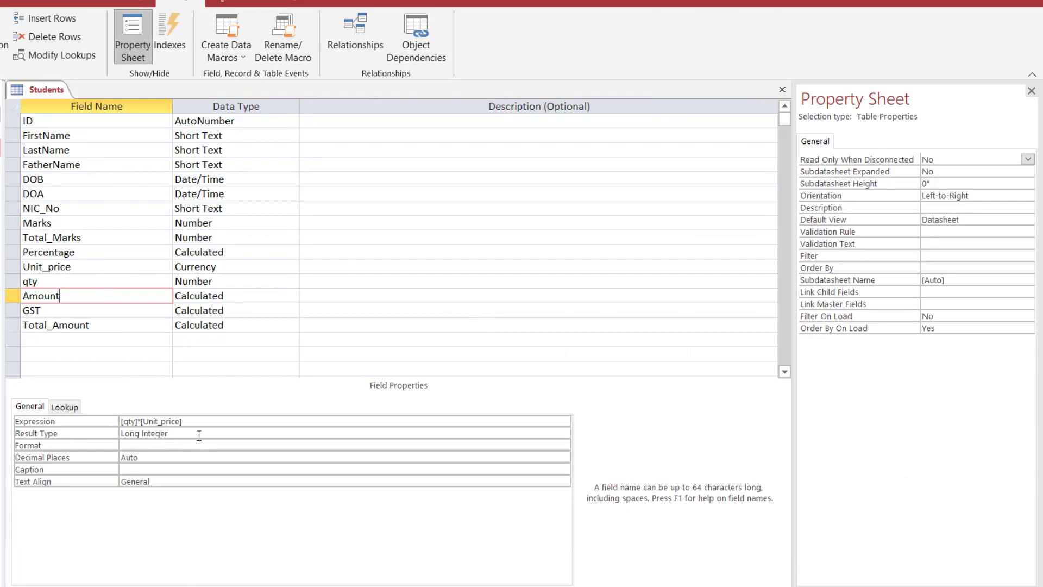
pyautogui.click(180, 445)
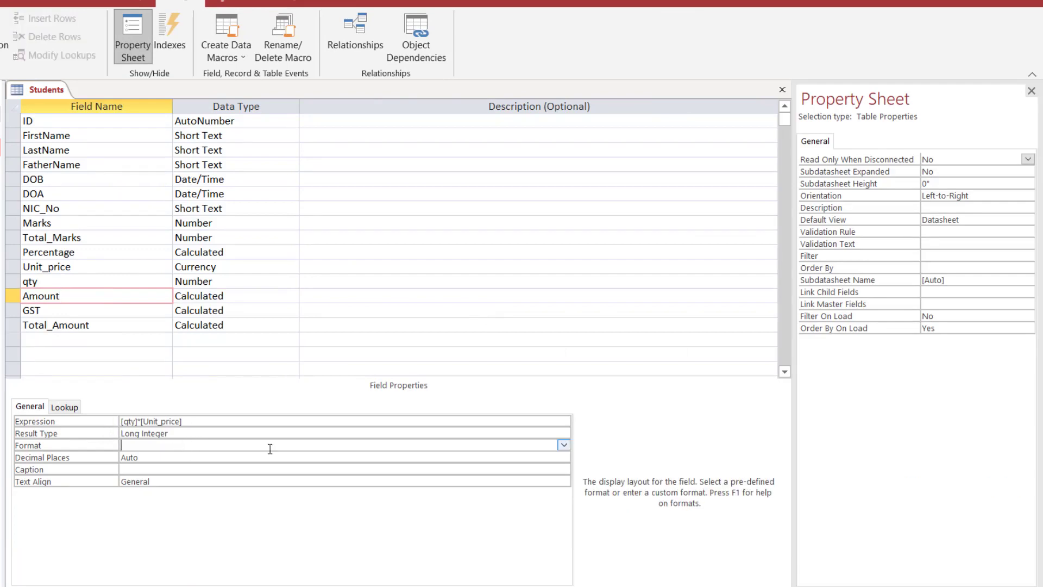
pyautogui.click(564, 446)
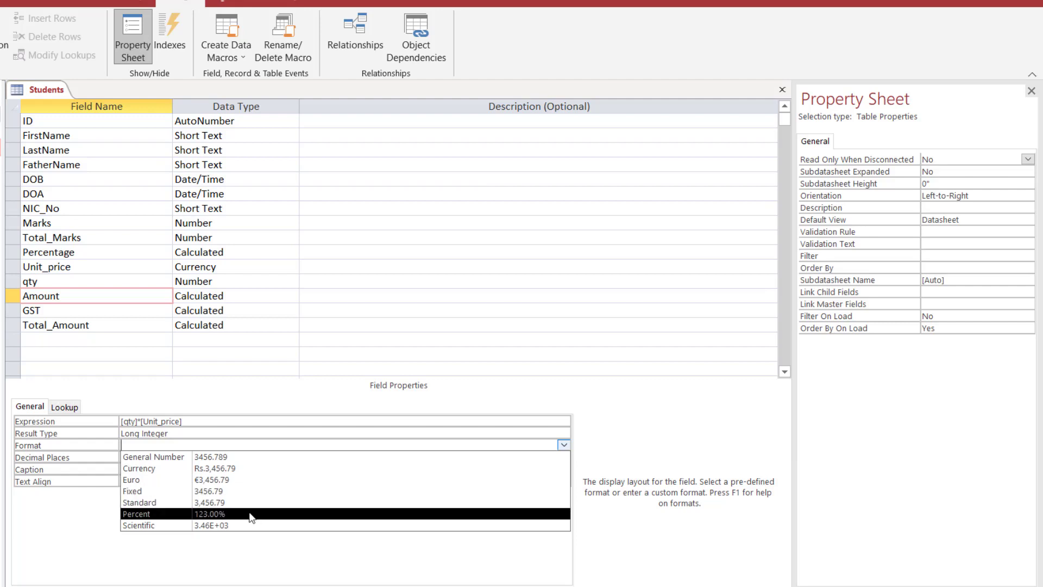
pyautogui.click(250, 470)
# - Set the GST field's format to Currency
pyautogui.click(114, 310)
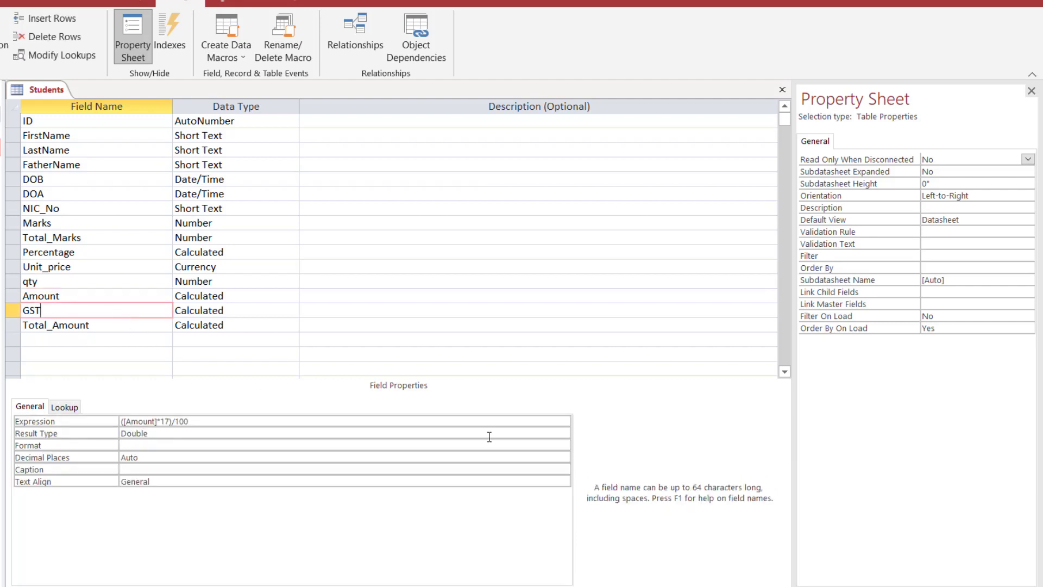
pyautogui.click(527, 447)
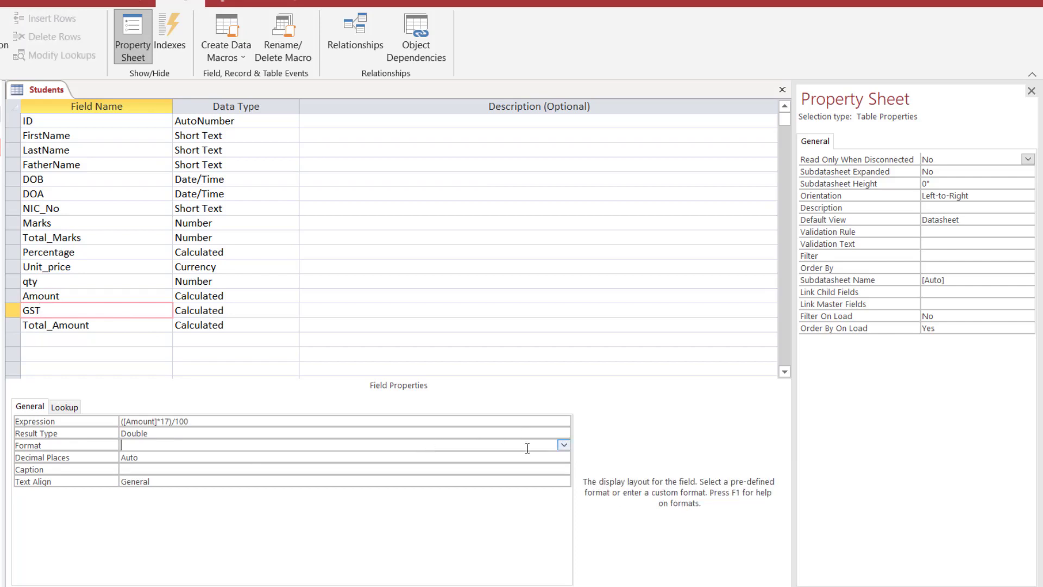
pyautogui.click(564, 446)
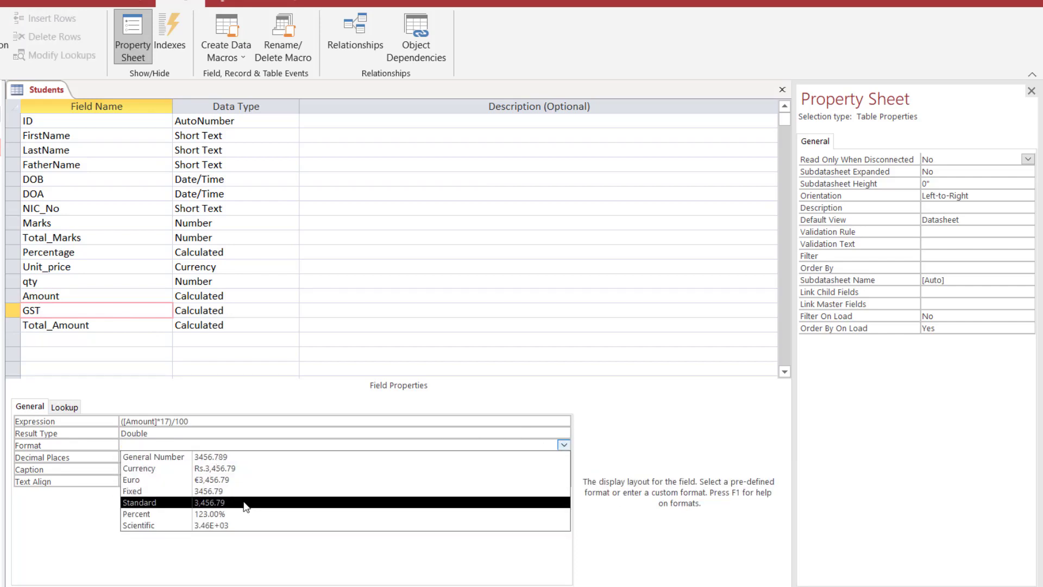
pyautogui.click(236, 479)
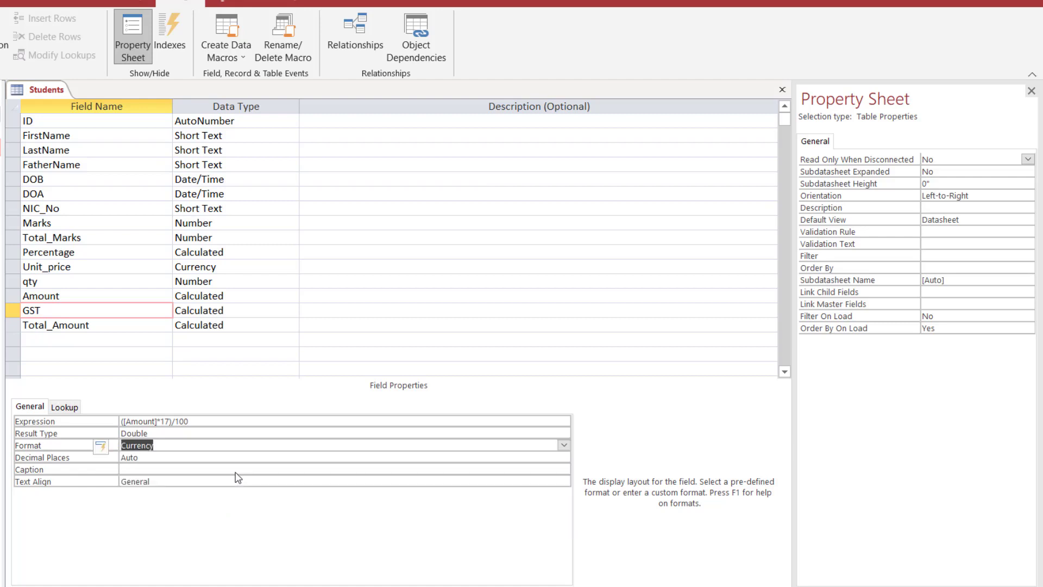
# - Set the Total_Amount field's format to Currency and save the table, switching to Datasheet view
pyautogui.click(117, 326)
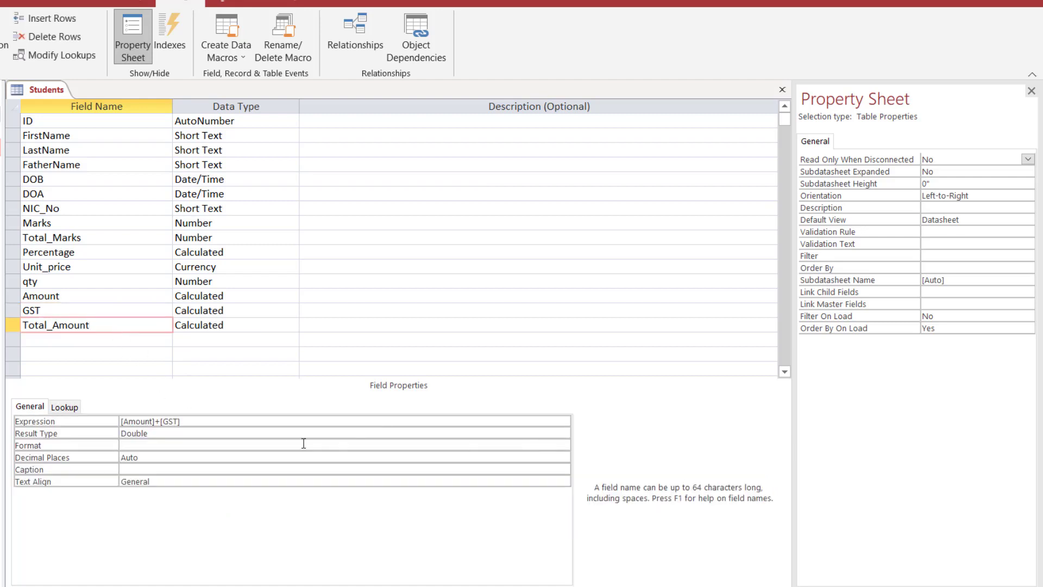
pyautogui.click(382, 448)
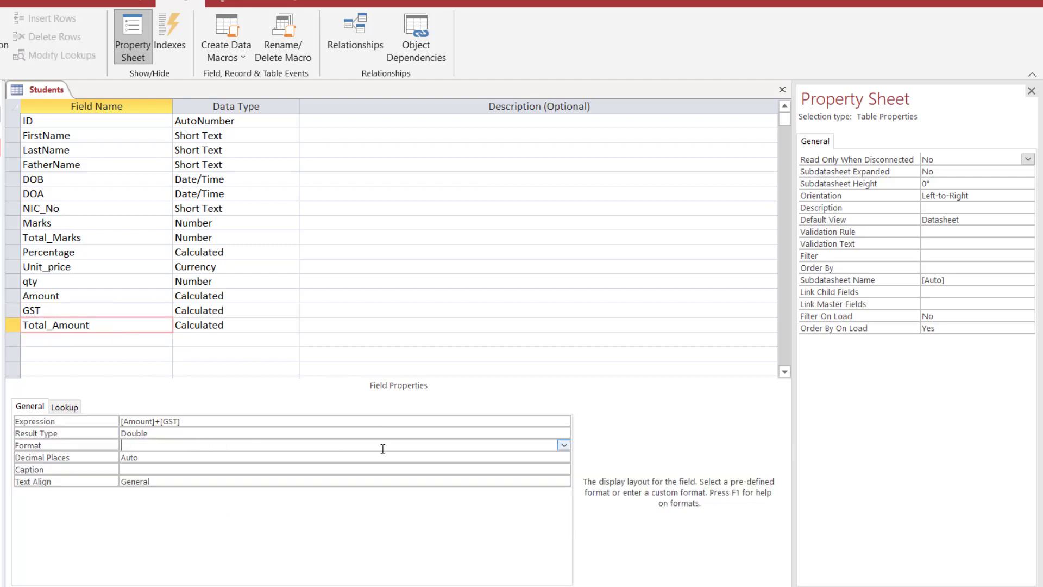
pyautogui.click(564, 445)
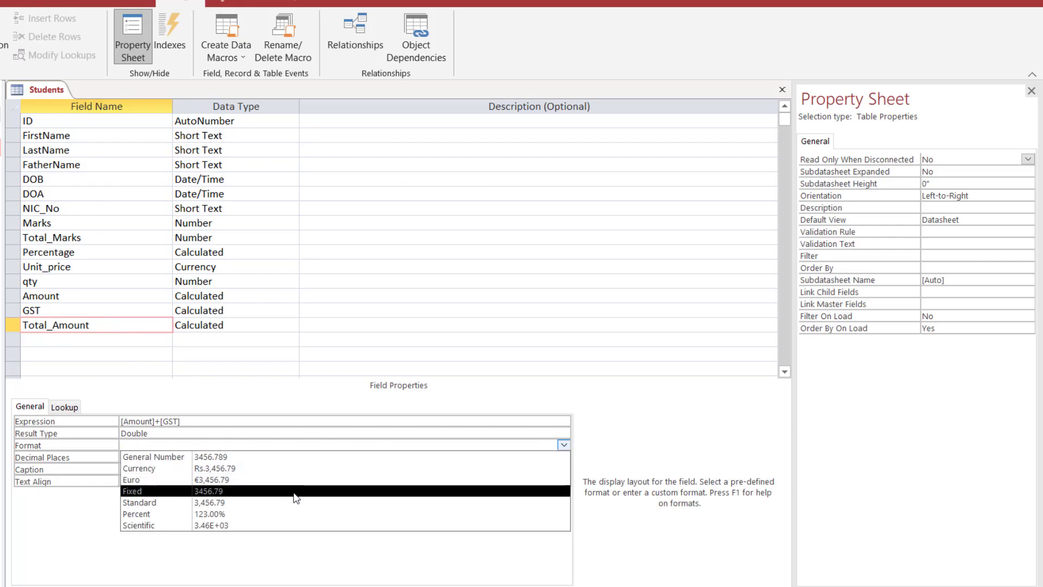
pyautogui.click(292, 468)
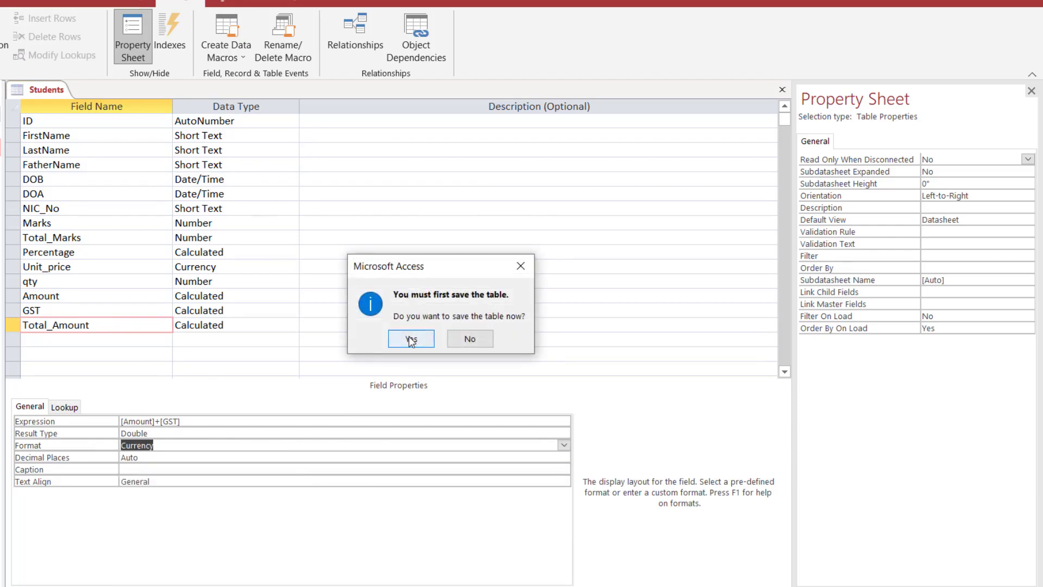
pyautogui.click(412, 338)
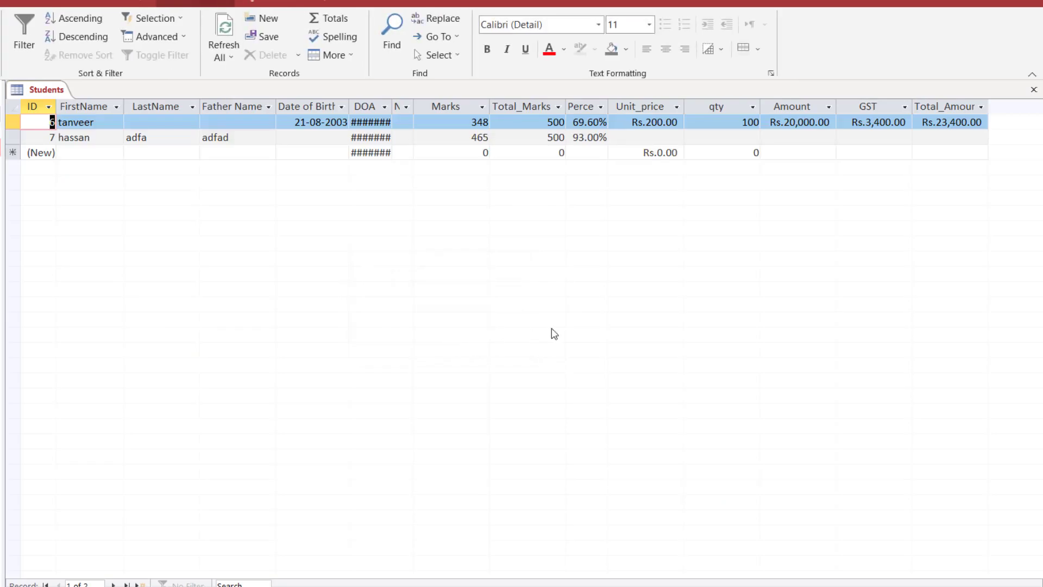
# - Examine the first record's Unit_price, qty, Amount, GST and Total_Amount values and their formatting
pyautogui.click(626, 122)
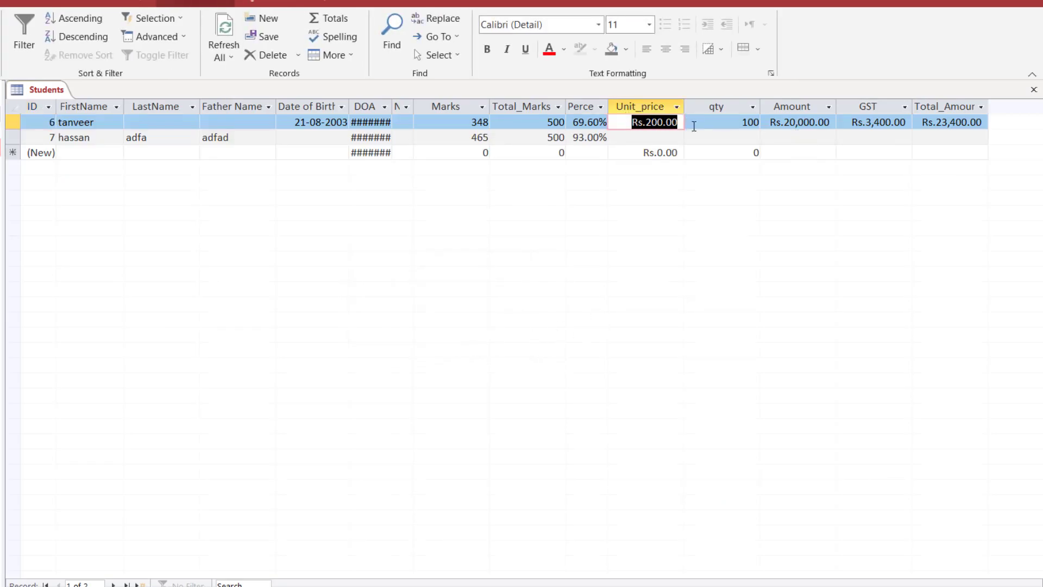
pyautogui.click(730, 124)
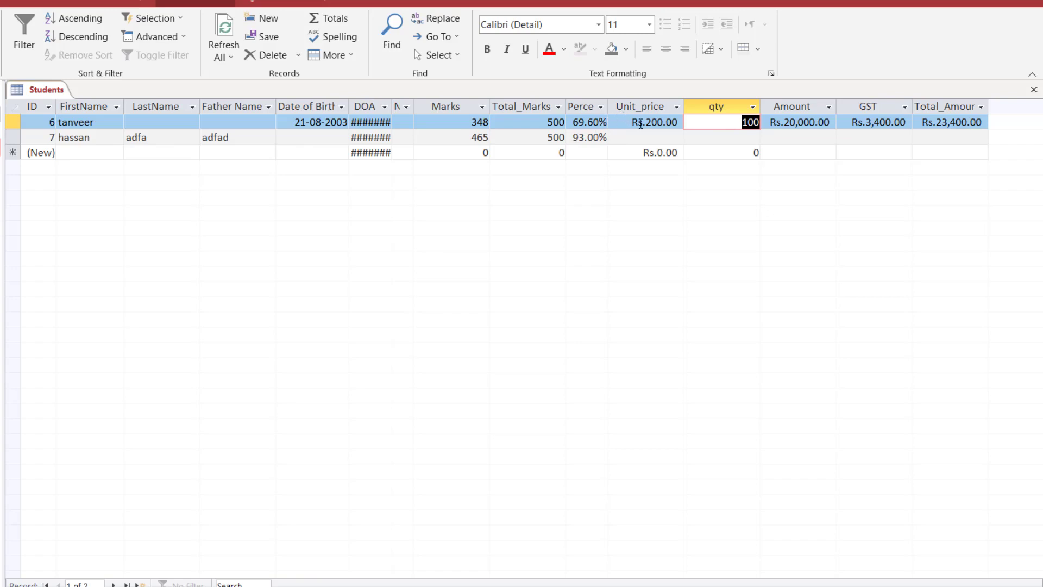
pyautogui.click(640, 124)
pyautogui.moveTo(630, 123); pyautogui.dragTo(762, 123)
pyautogui.click(733, 123)
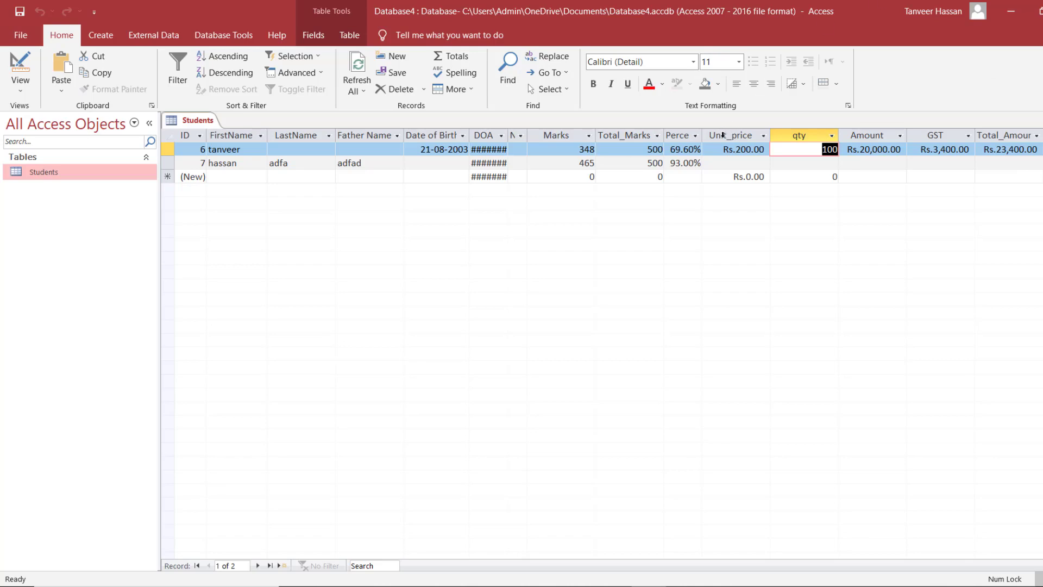
pyautogui.hotkey('shift', 'Tab')
pyautogui.press('Tab')
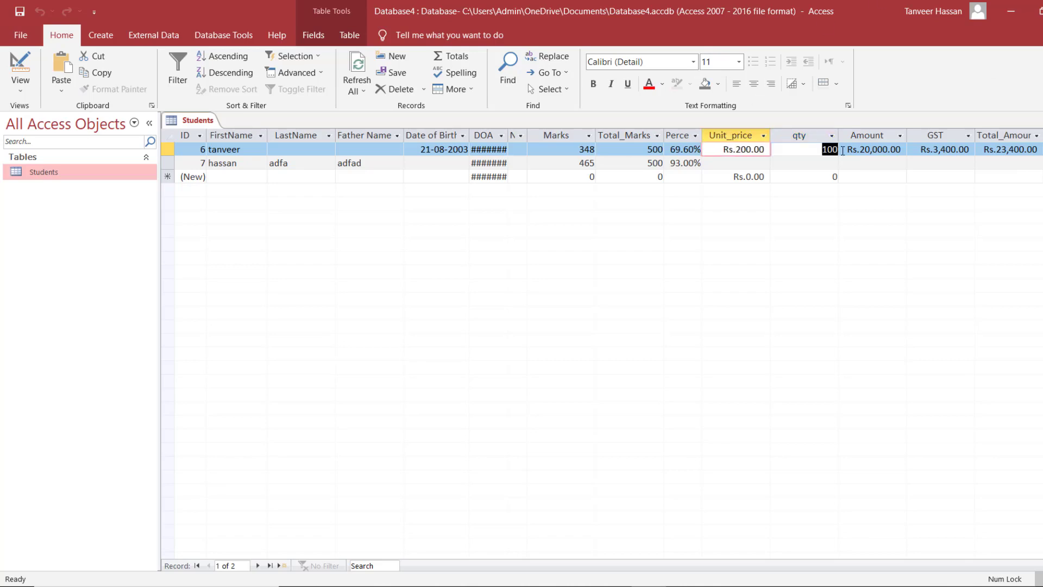
pyautogui.click(823, 149)
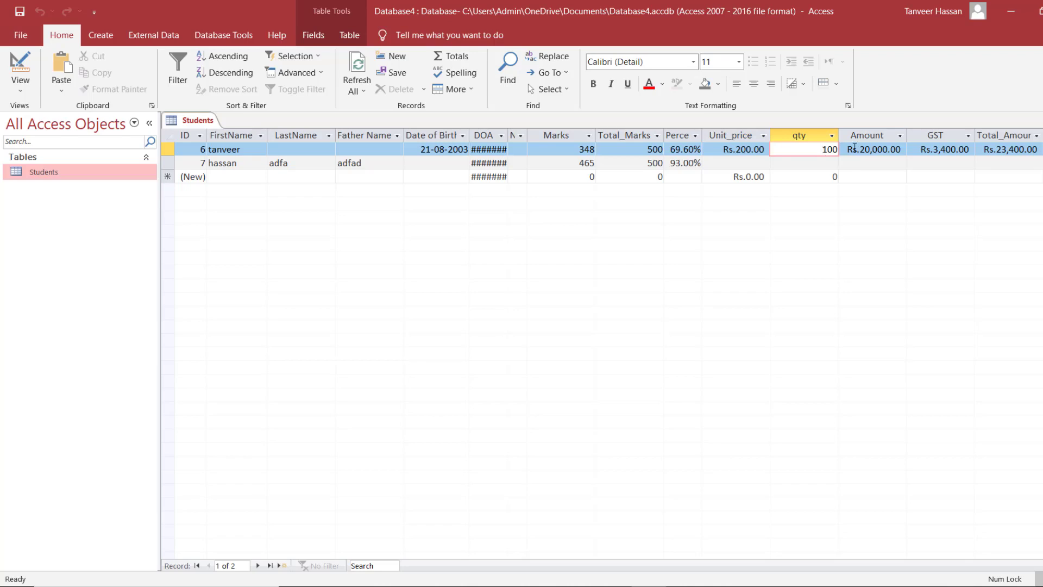
pyautogui.click(849, 149)
pyautogui.moveTo(848, 149); pyautogui.dragTo(903, 149)
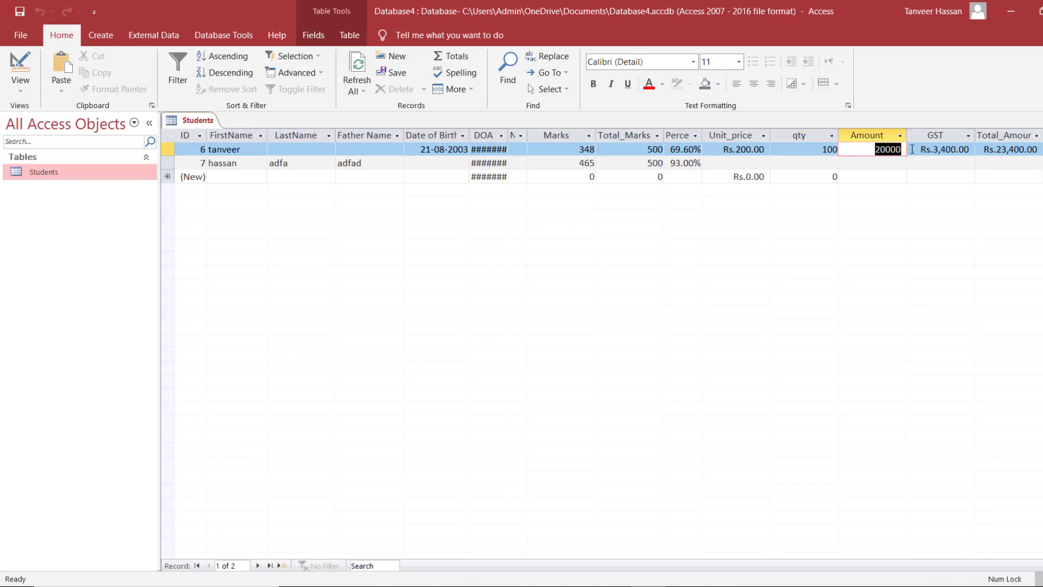
pyautogui.press('Tab')
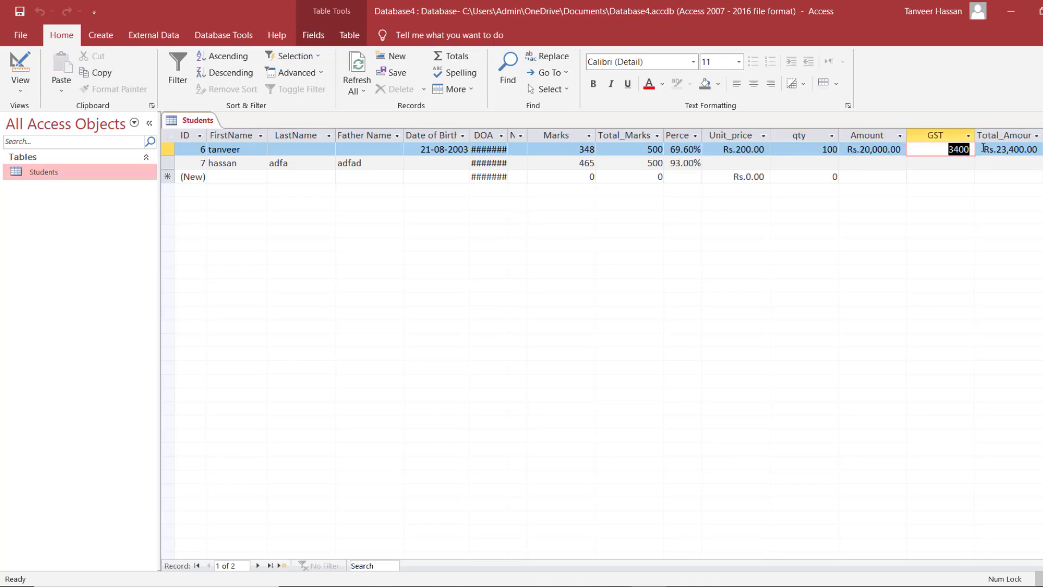
pyautogui.press('Tab')
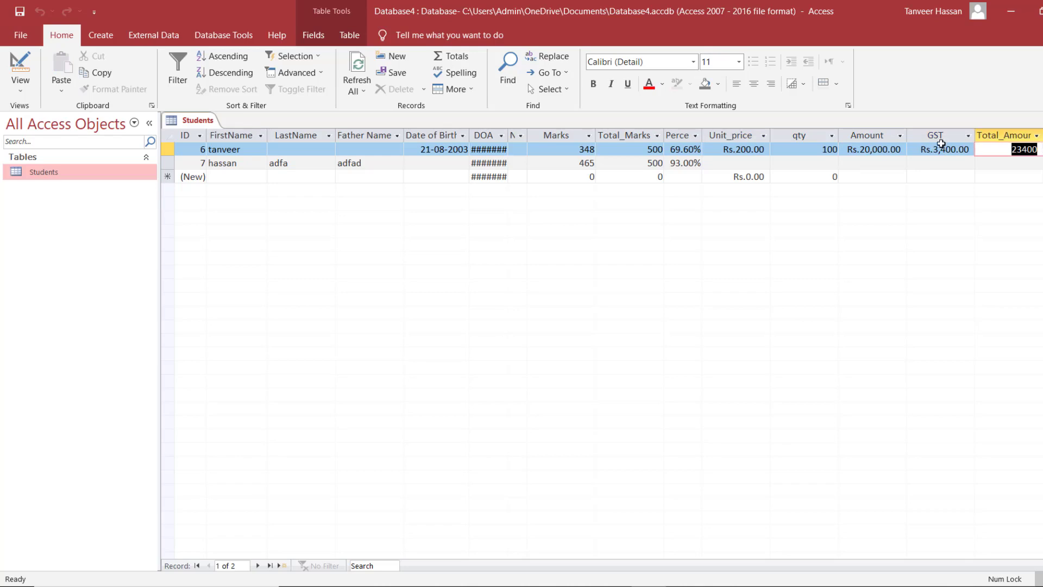
# - Compare the calculated Amount, GST and Total_Amount columns with the Unit_price and qty columns they derive from
pyautogui.click(873, 136)
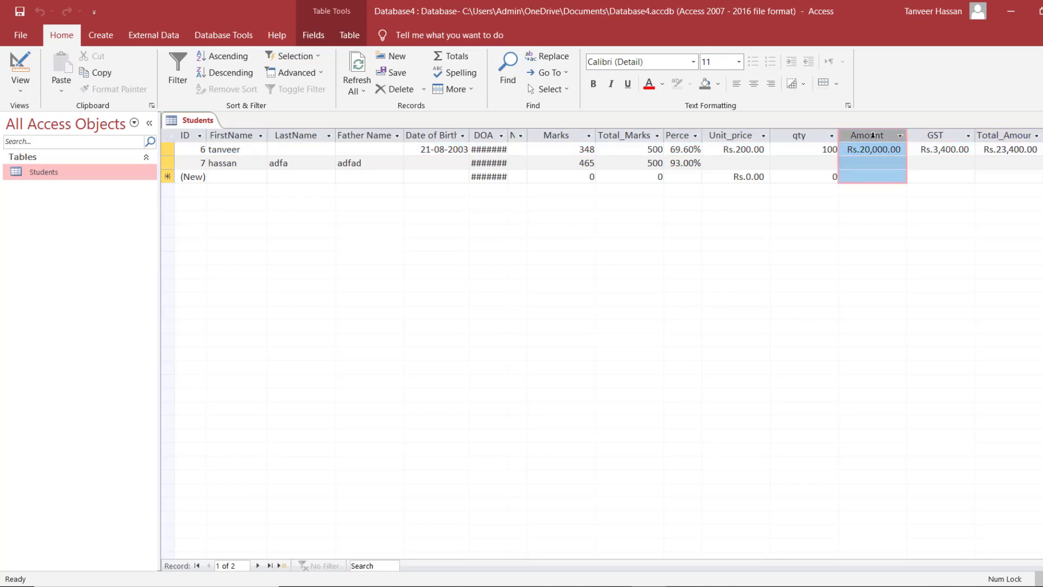
pyautogui.click(941, 133)
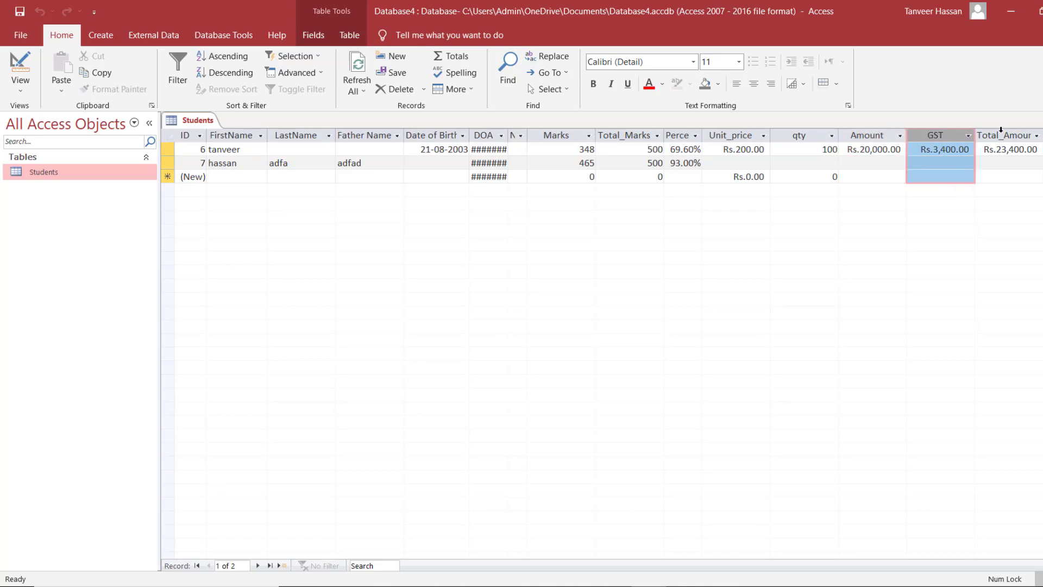
pyautogui.click(1002, 131)
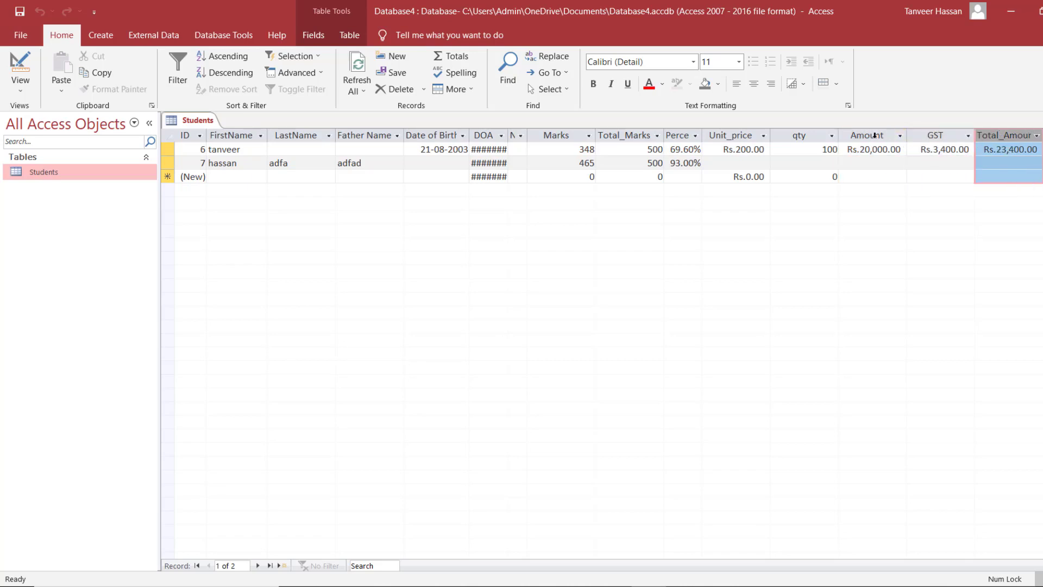
pyautogui.click(874, 135)
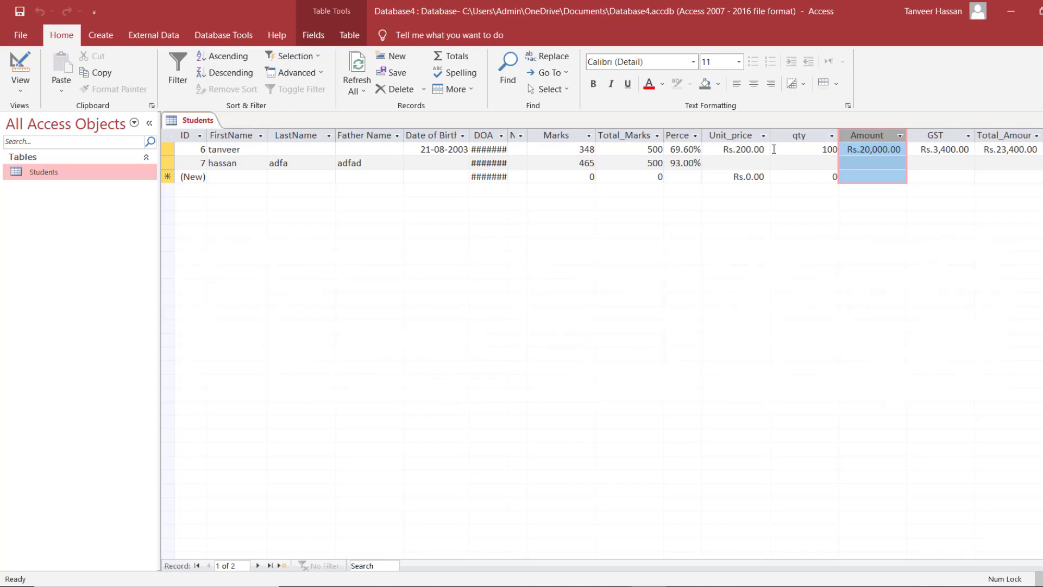
pyautogui.moveTo(747, 135); pyautogui.dragTo(786, 134)
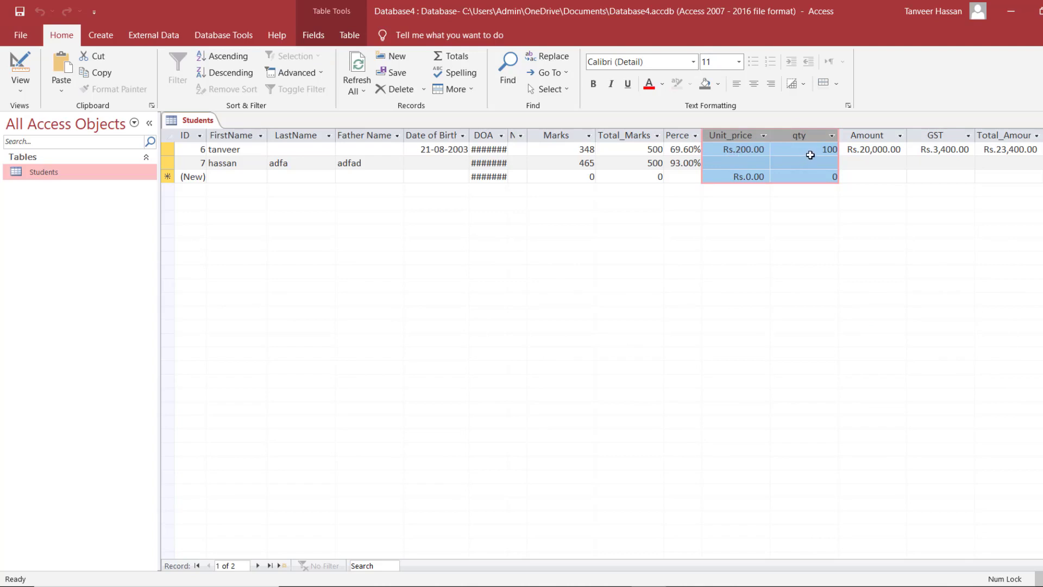
pyautogui.doubleClick(850, 149)
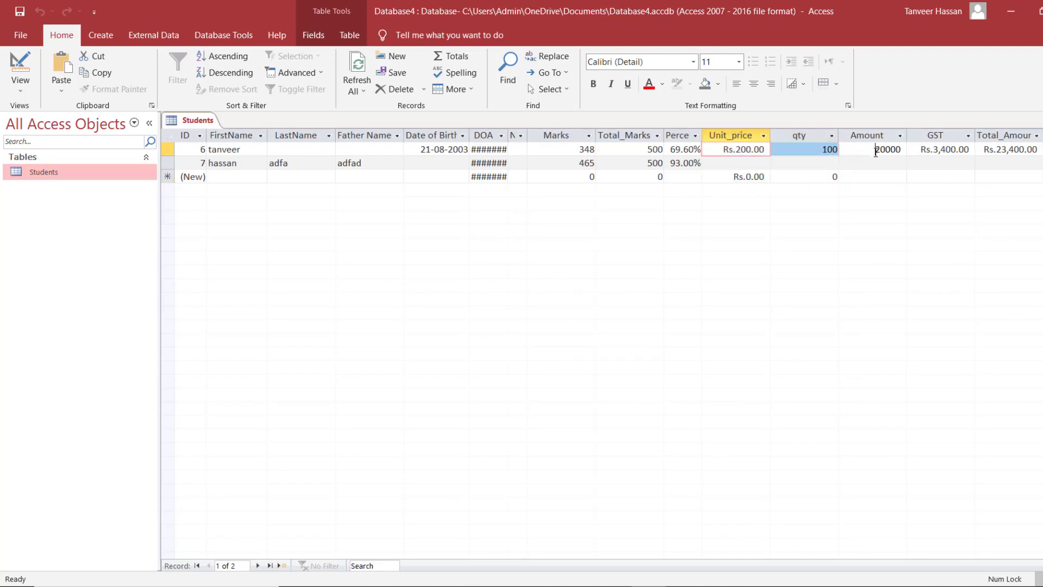
# - Return to Design view and review the expressions of the Total_Amount, Amount and GST fields and the properties of NIC_No and Marks
pyautogui.click(21, 60)
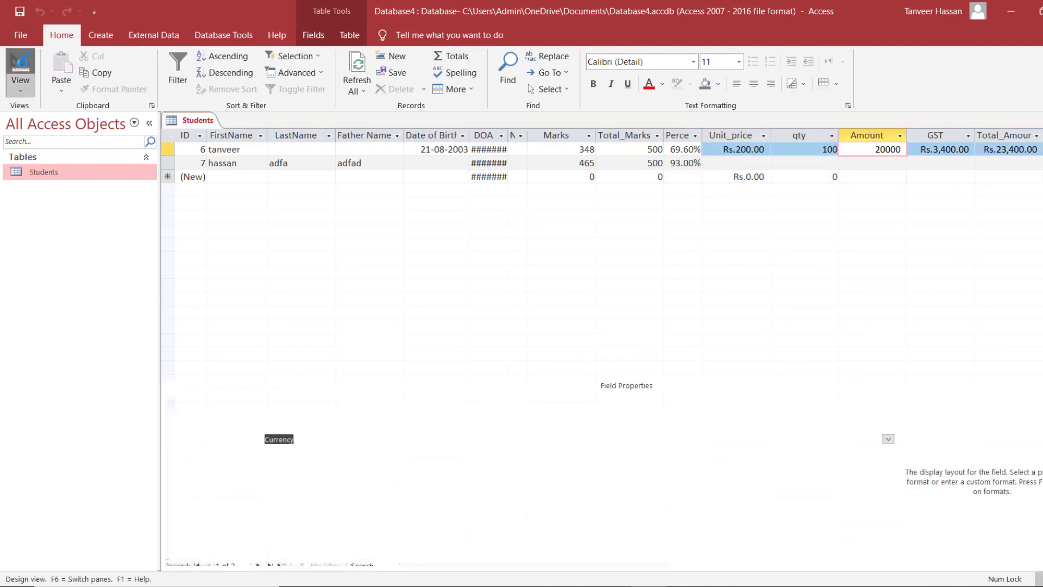
pyautogui.click(346, 421)
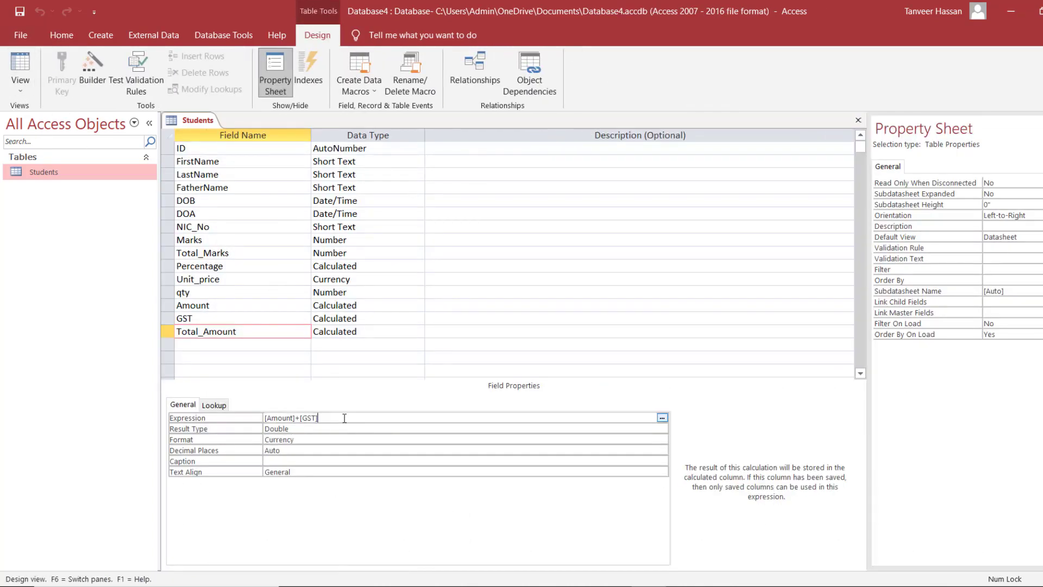
pyautogui.moveTo(345, 421); pyautogui.dragTo(260, 419)
pyautogui.click(200, 216)
pyautogui.click(231, 227)
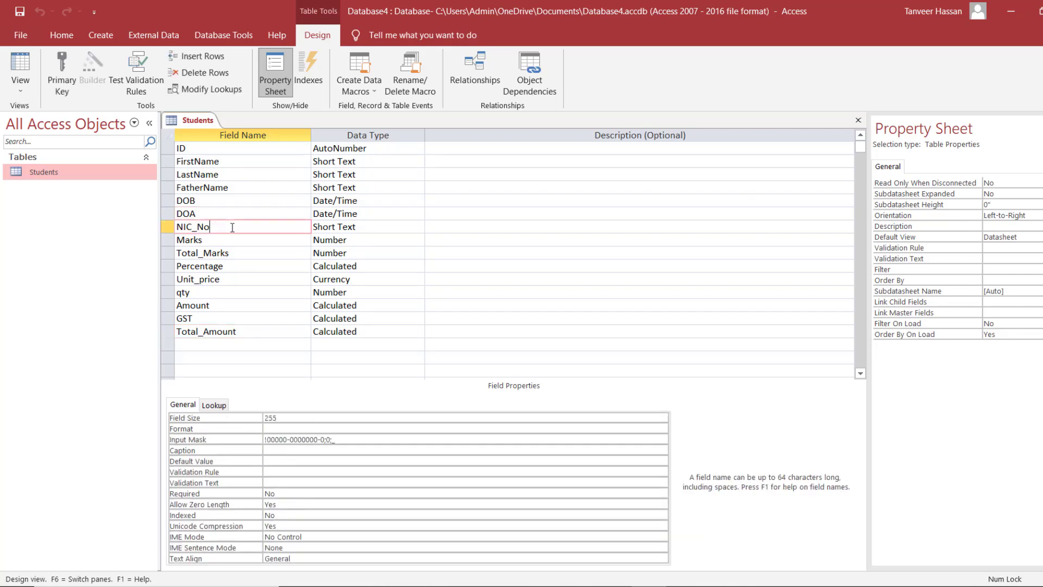
pyautogui.click(233, 241)
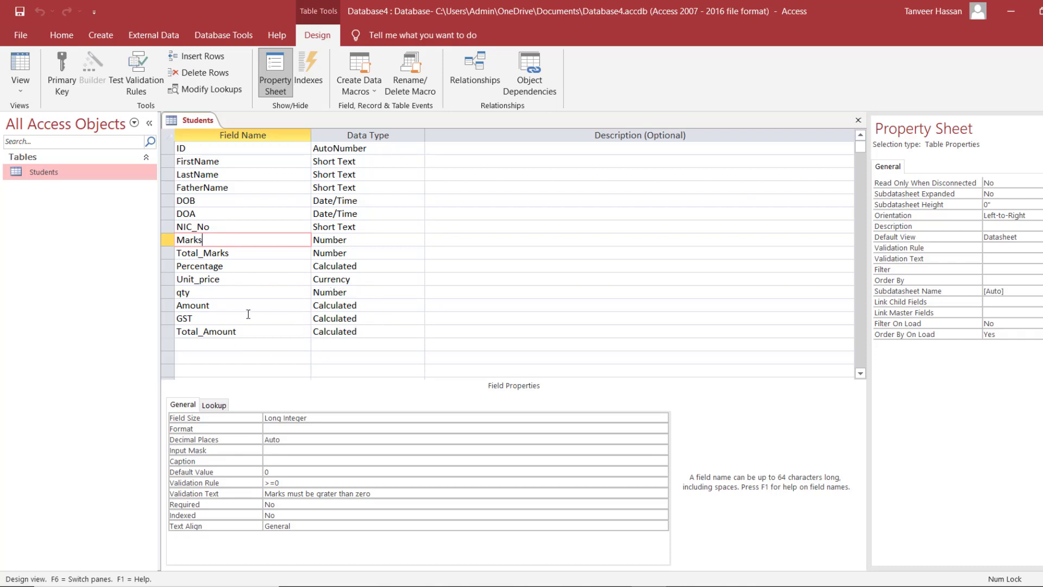
pyautogui.moveTo(212, 306); pyautogui.dragTo(171, 306)
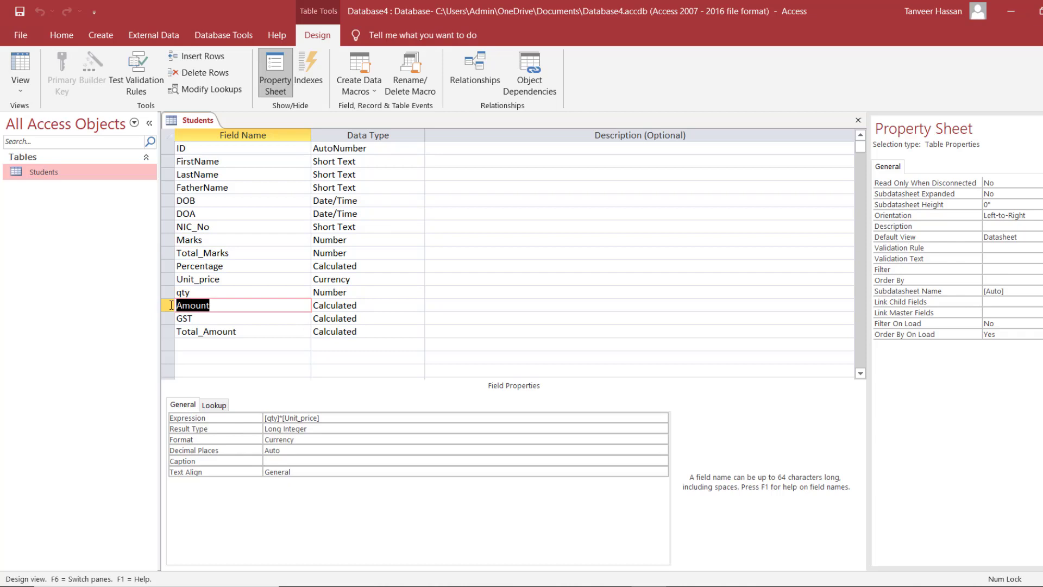
pyautogui.moveTo(236, 318); pyautogui.dragTo(176, 318)
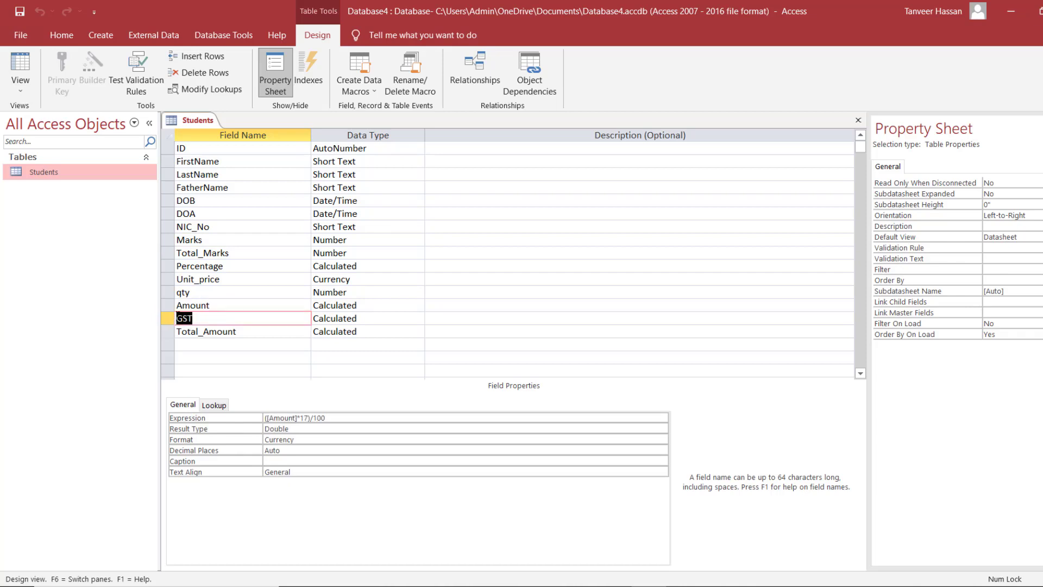
pyautogui.click(230, 307)
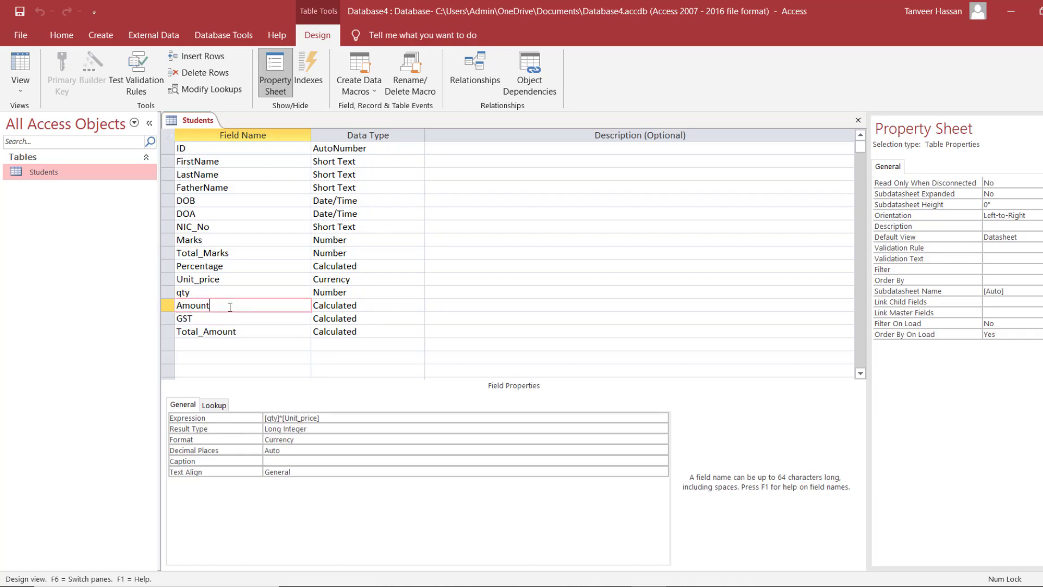